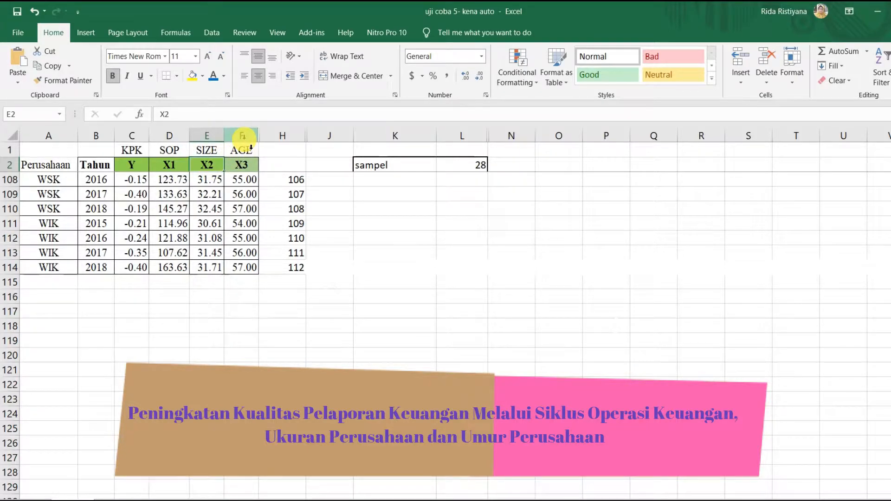
# Examine the worksheet's AGE (X3) column, the sample and total observation figures, and the company and year columns.
pyautogui.click(242, 136)
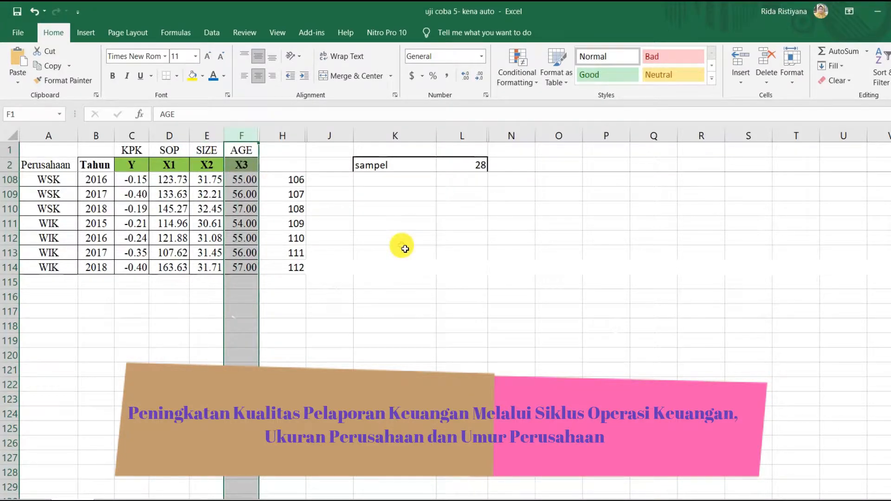
pyautogui.scroll(20, 405, 248)
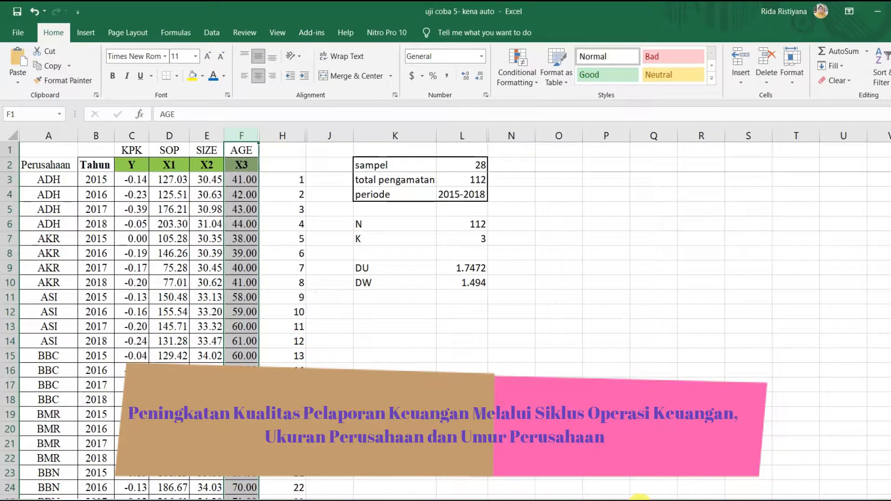
pyautogui.click(622, 493)
pyautogui.click(481, 270)
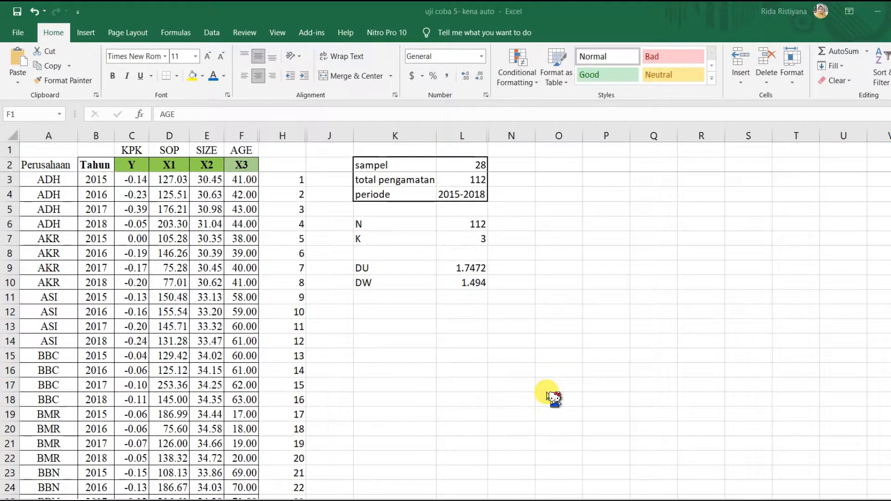
pyautogui.click(484, 164)
pyautogui.click(486, 166)
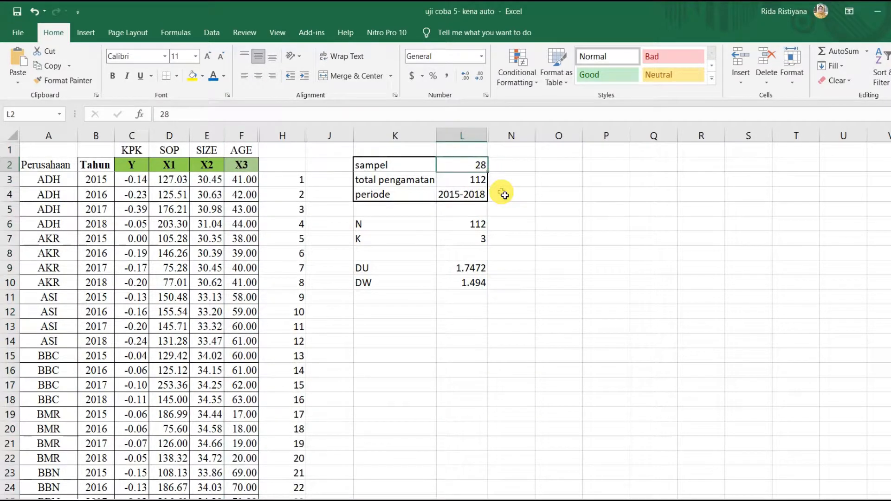
pyautogui.click(479, 186)
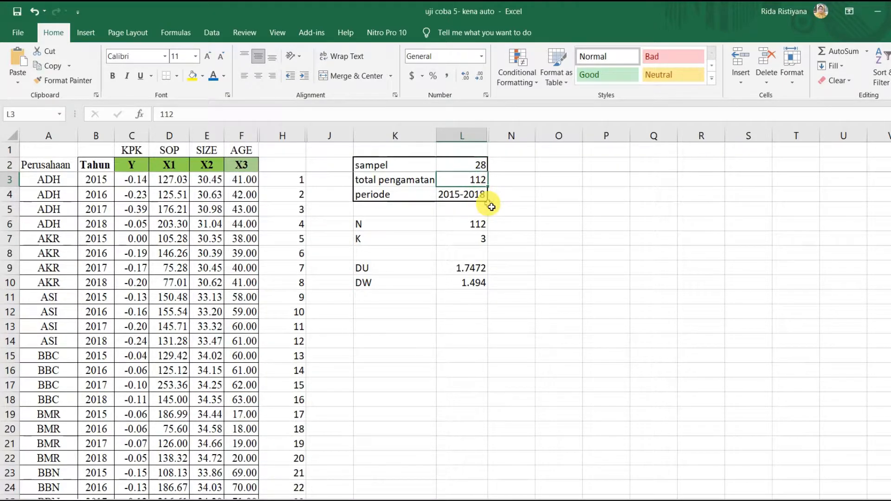
pyautogui.moveTo(92, 180); pyautogui.dragTo(98, 229)
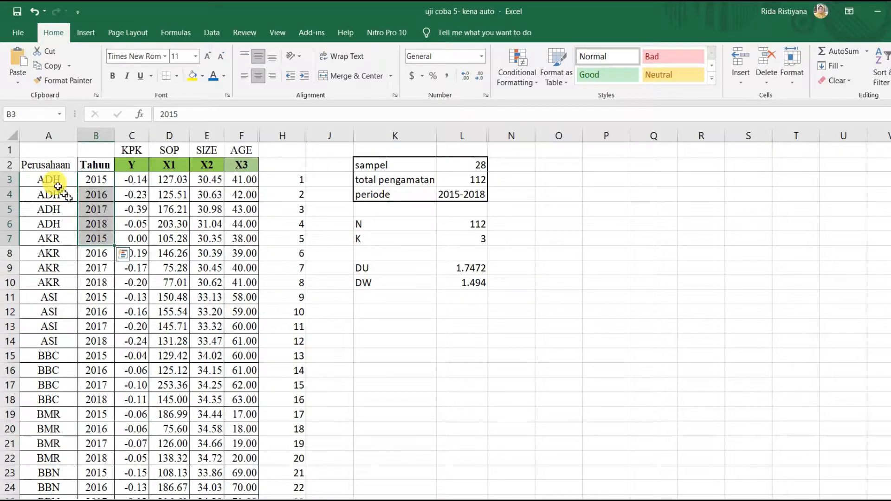
pyautogui.click(47, 136)
pyautogui.click(410, 326)
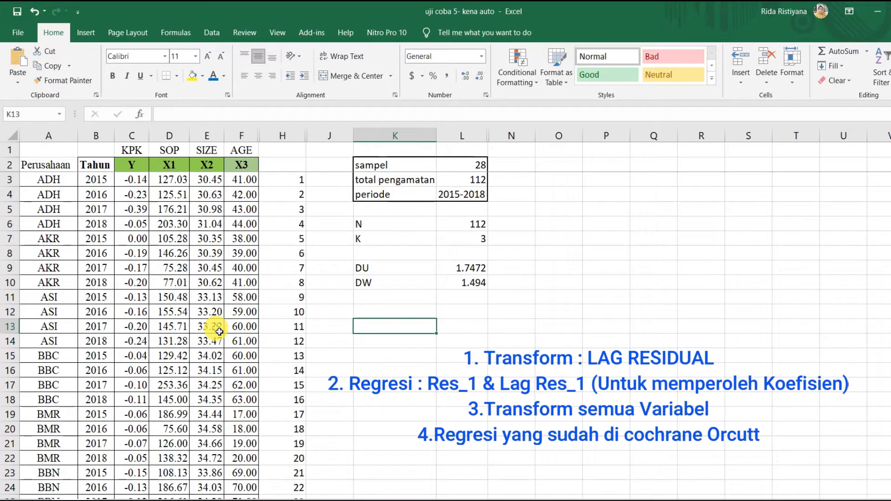
pyautogui.click(578, 307)
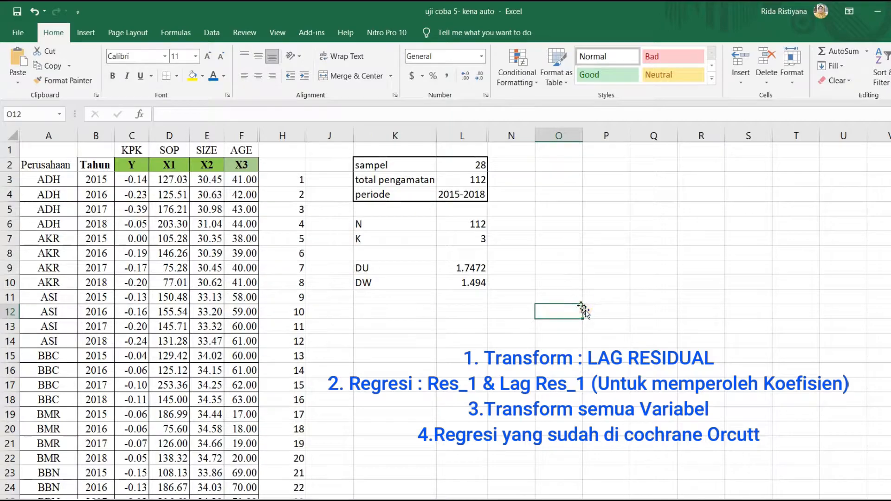
# Minimize the workbook, refresh the desktop and launch IBM SPSS Statistics 26.
pyautogui.click(877, 12)
pyautogui.click(877, 12)
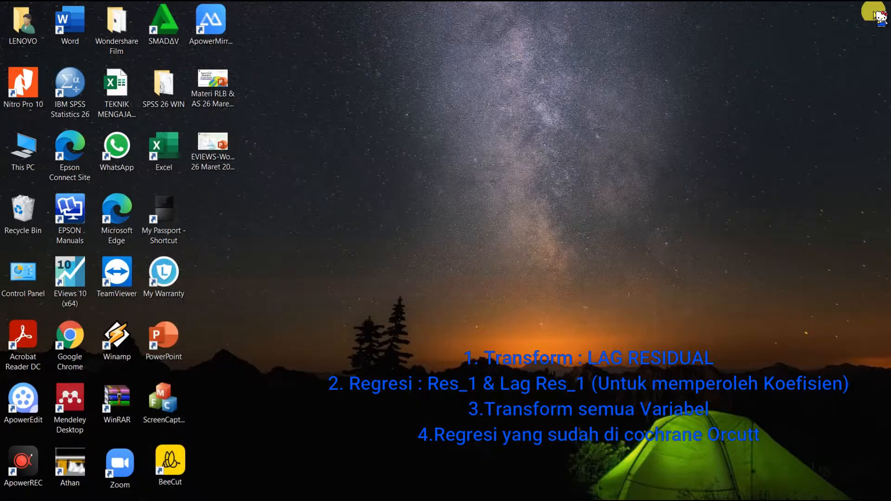
pyautogui.rightClick(571, 98)
pyautogui.click(563, 114)
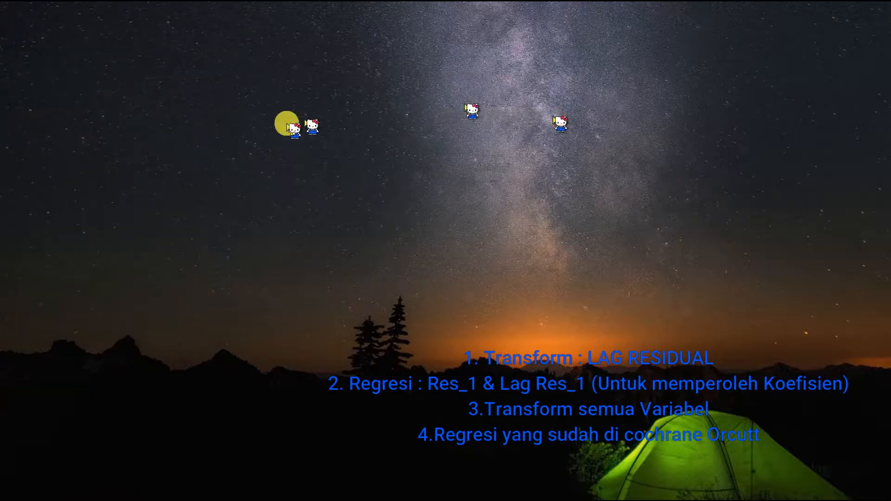
pyautogui.click(75, 100)
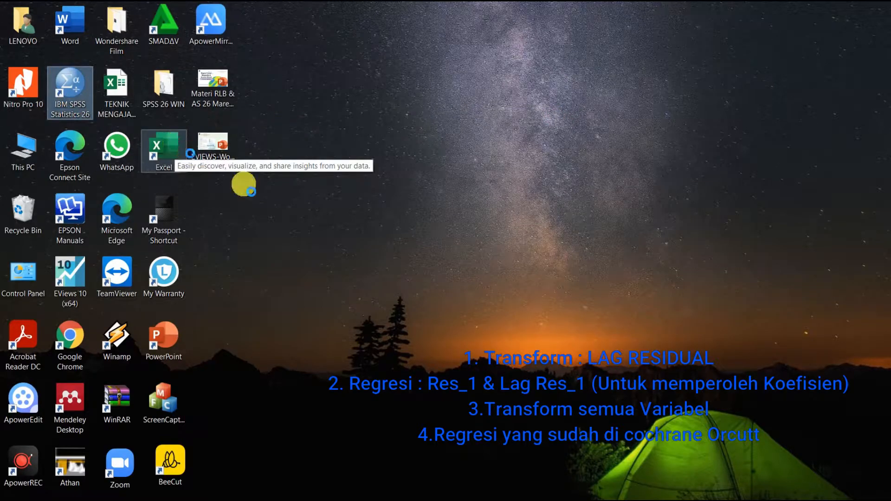
pyautogui.click(289, 203)
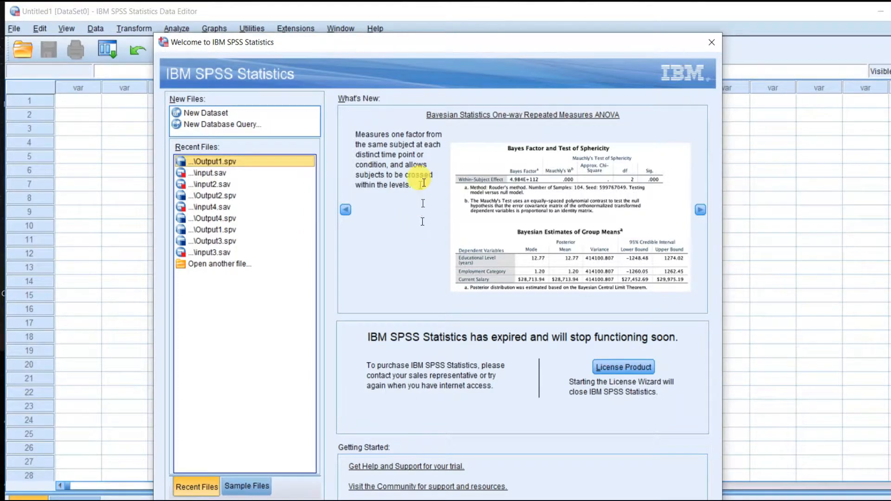
# Create a new empty dataset from the SPSS welcome dialog.
pyautogui.moveTo(377, 49); pyautogui.dragTo(372, 29)
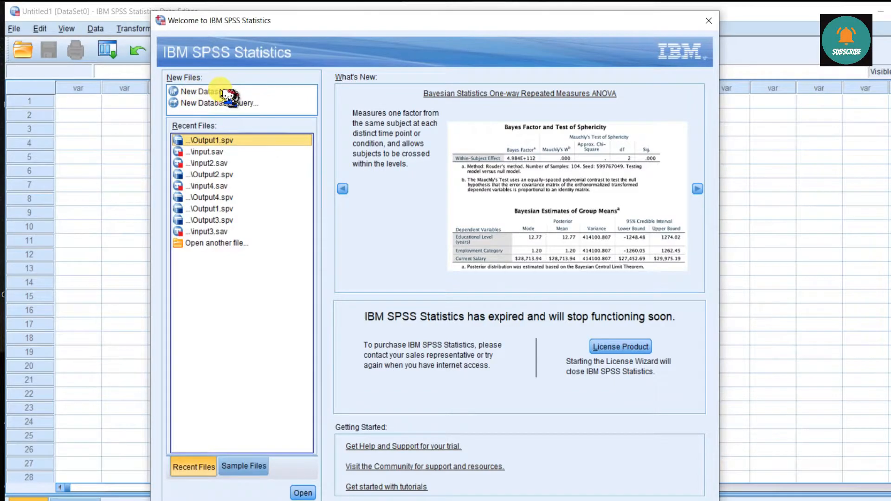
pyautogui.click(221, 92)
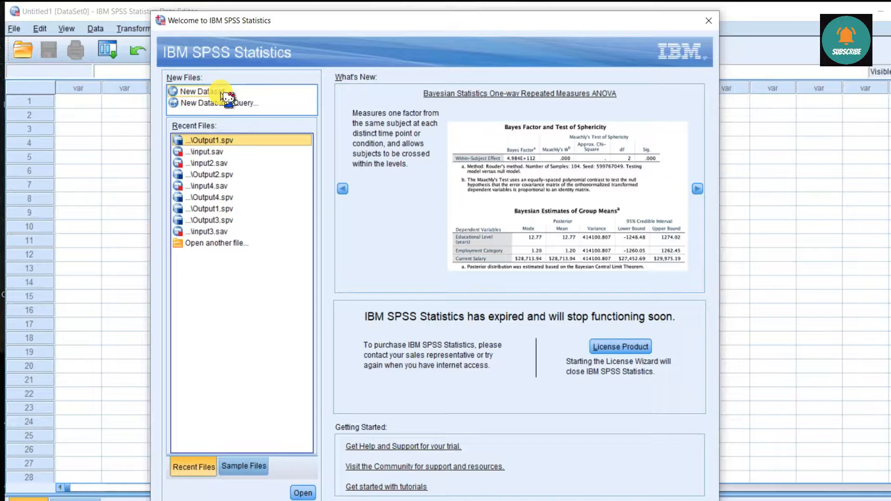
pyautogui.click(231, 93)
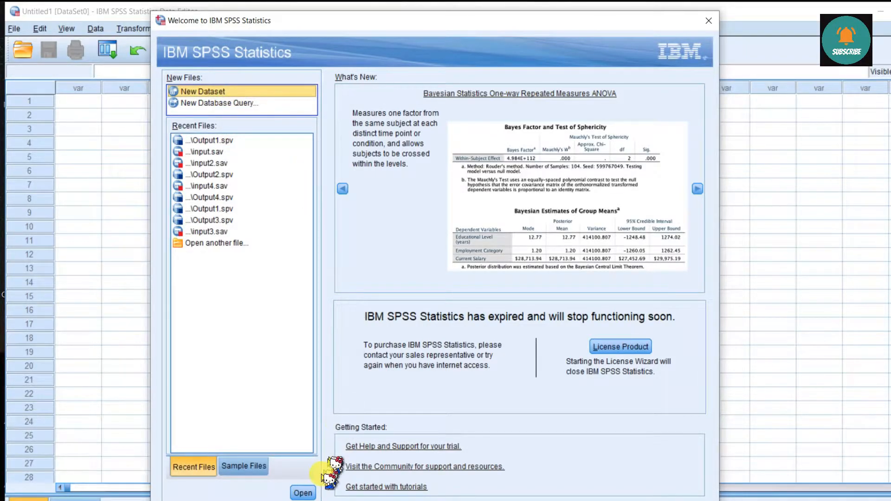
pyautogui.click(314, 494)
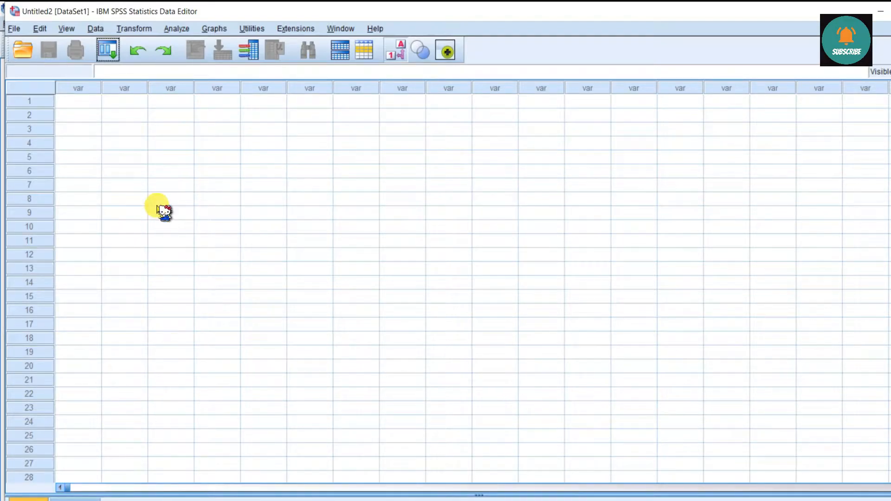
# Look over the new dataset's Variable View and Data View and the output log, ending in Variable View.
pyautogui.click(75, 499)
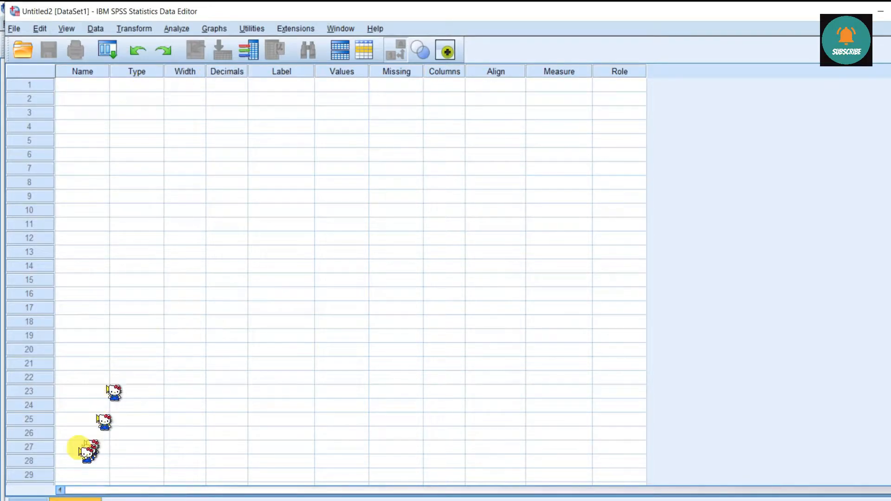
pyautogui.click(25, 498)
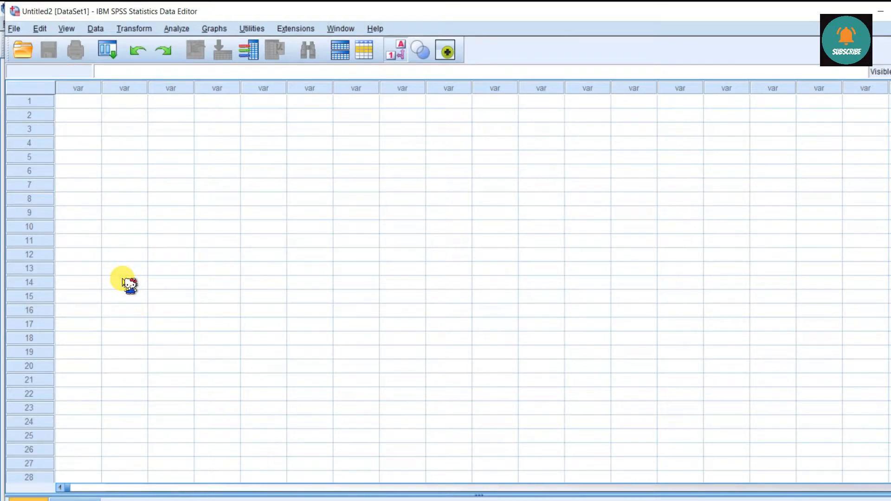
pyautogui.click(386, 500)
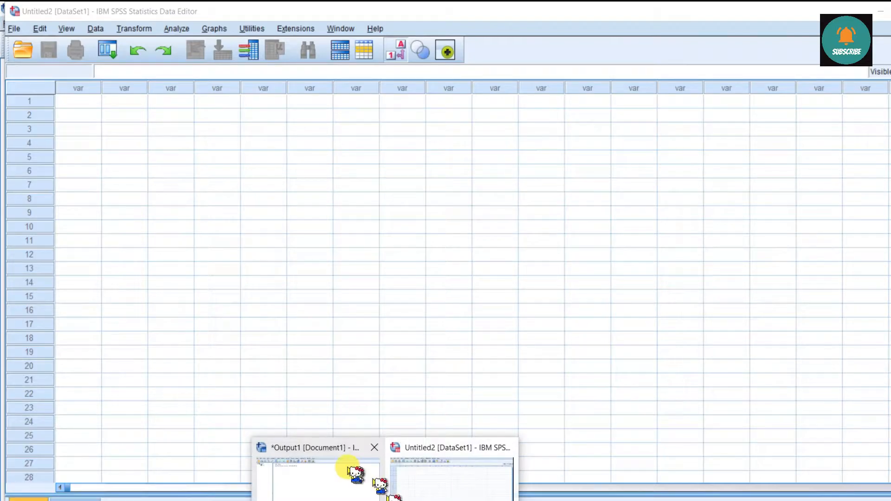
pyautogui.click(356, 474)
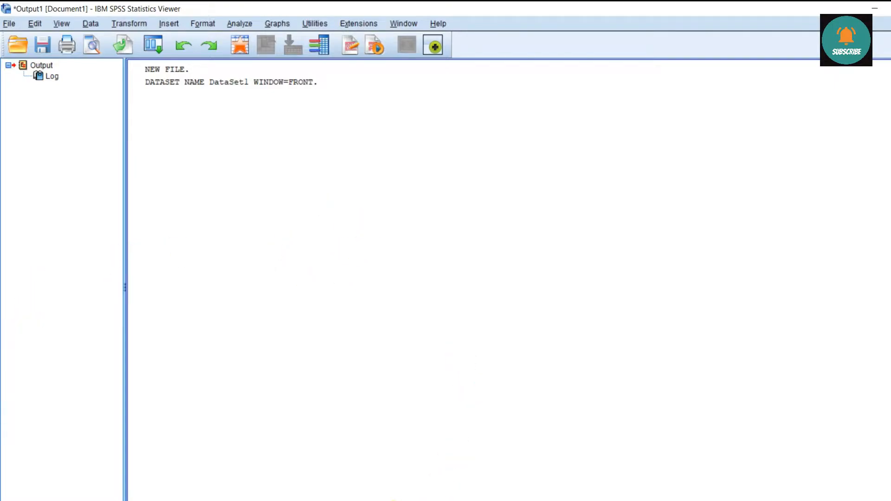
pyautogui.click(434, 472)
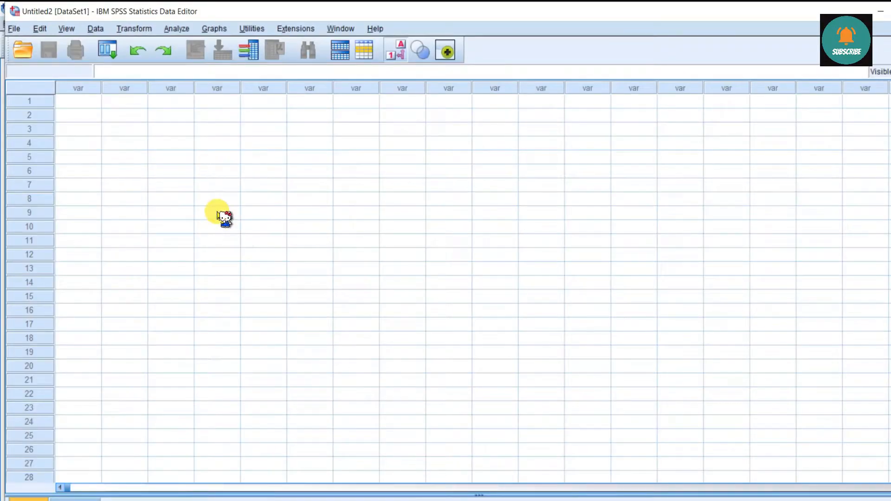
pyautogui.click(81, 499)
pyautogui.click(159, 196)
pyautogui.click(159, 197)
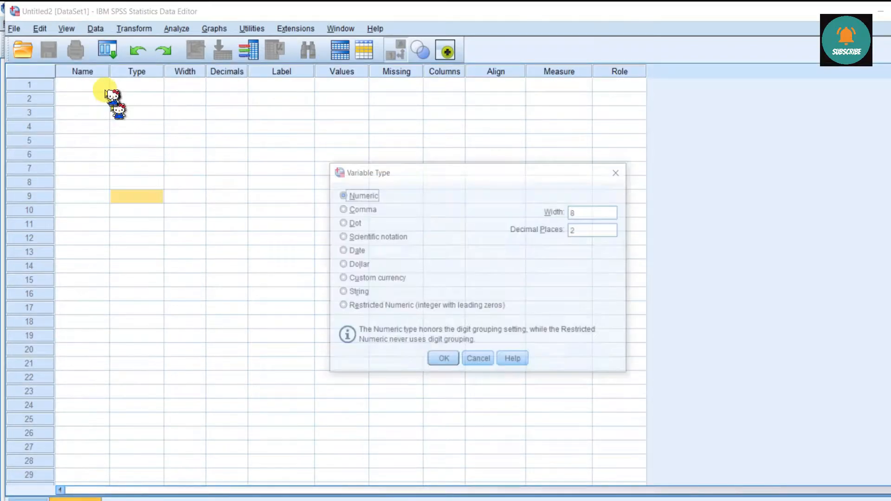
pyautogui.click(479, 360)
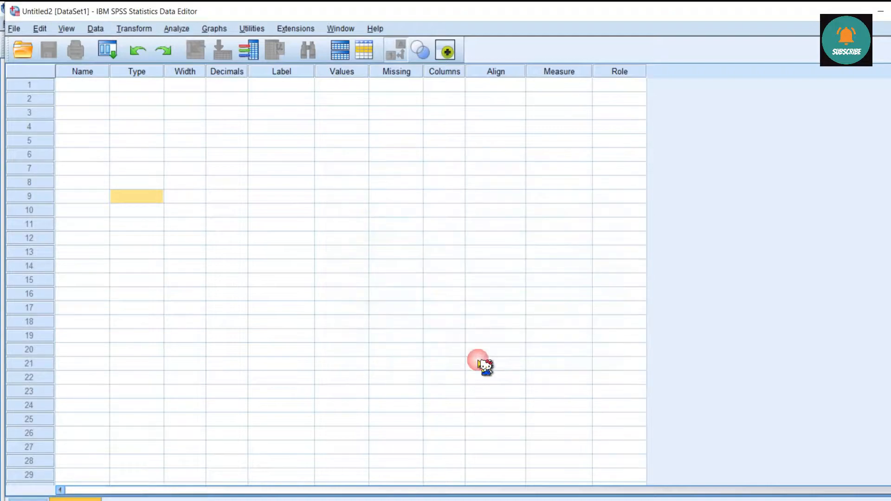
# Define four variables in the first four rows, named Y, X1, X2 and X3.
pyautogui.click(96, 85)
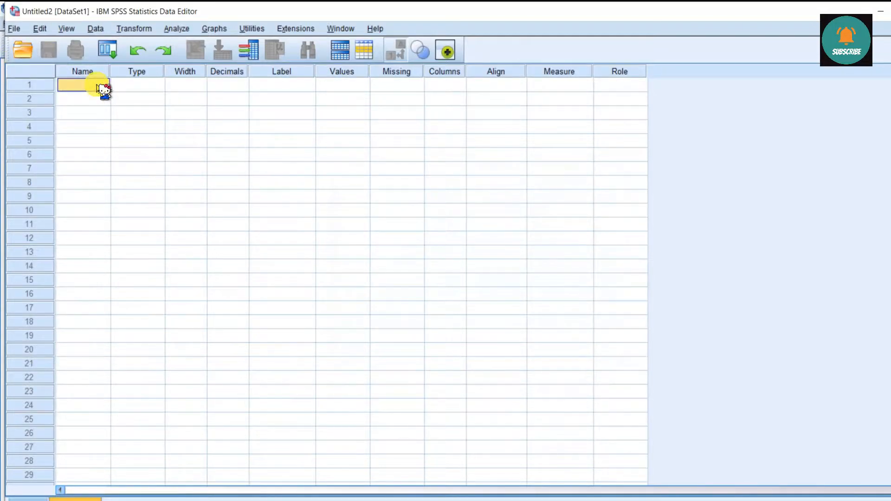
pyautogui.write('Y')
pyautogui.press('Return')
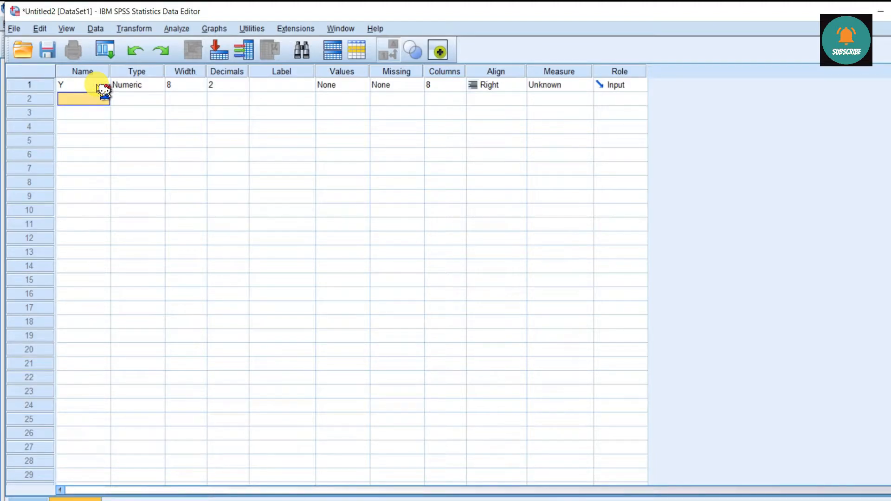
pyautogui.write('X1')
pyautogui.press('Return')
pyautogui.write('X2')
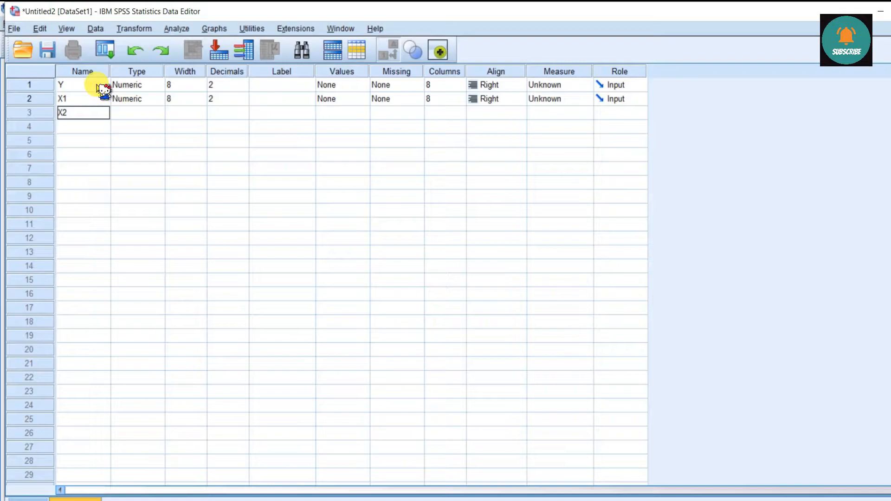
pyautogui.press('Return')
pyautogui.write('X')
pyautogui.press('Return')
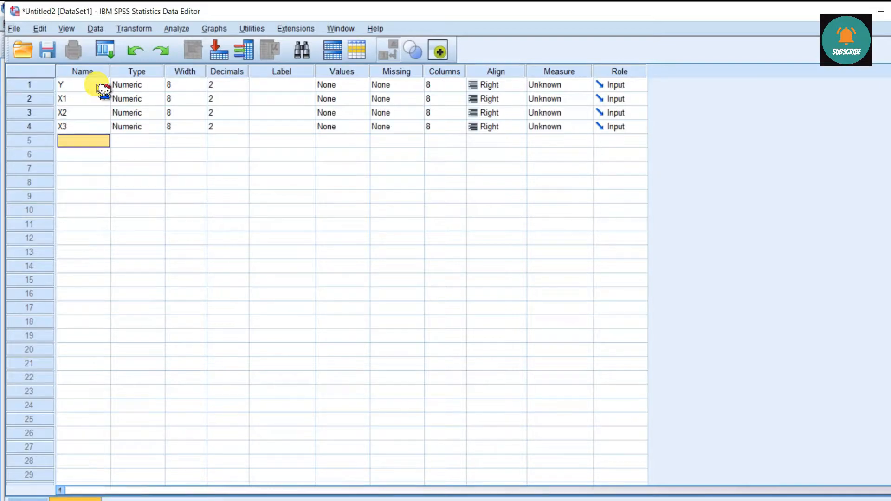
# Label the variables Y, X1, X2 and X3 as KPK, SOP, SIZE and AGE respectively.
pyautogui.click(283, 89)
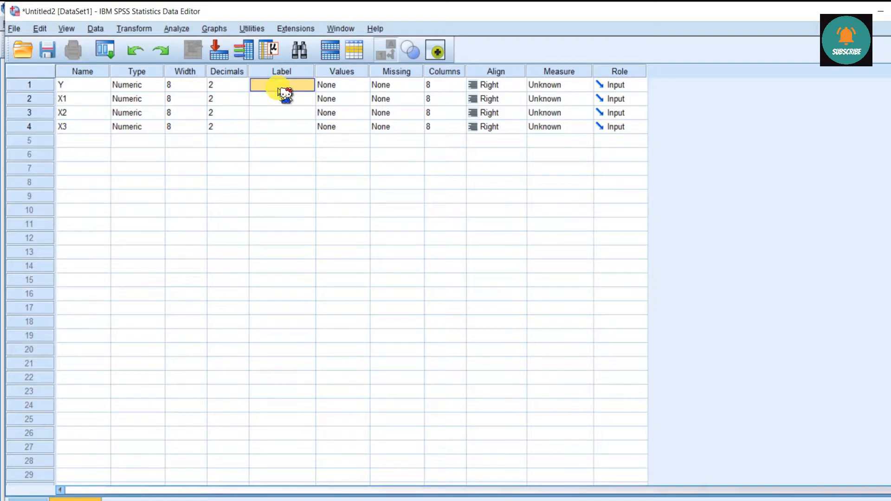
pyautogui.write('KPK')
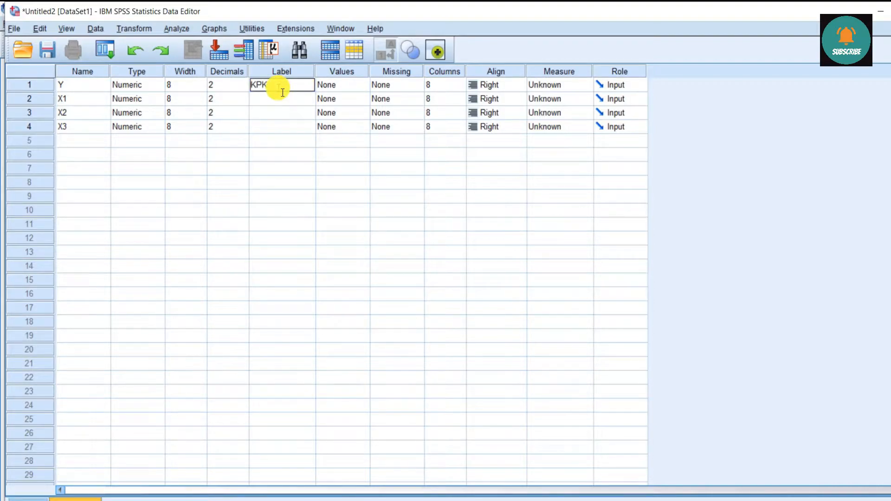
pyautogui.press('Return')
pyautogui.write('SOP')
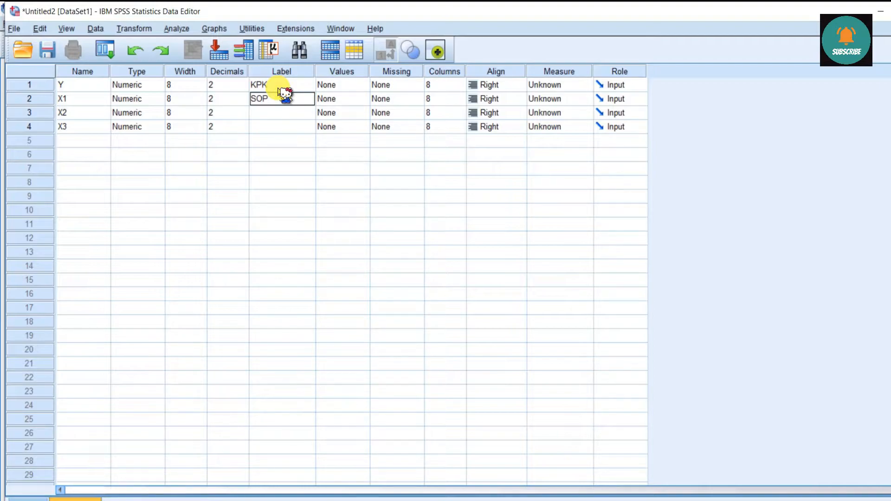
pyautogui.press('Return')
pyautogui.write('SIZE')
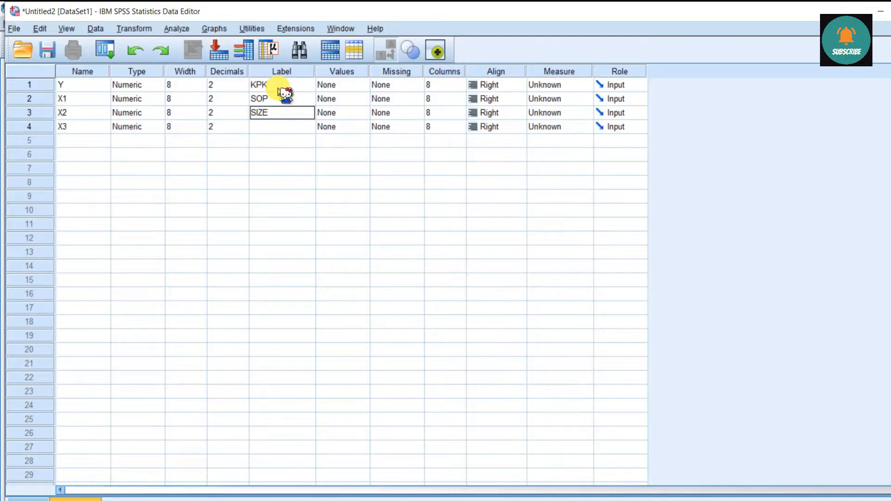
pyautogui.press('Return')
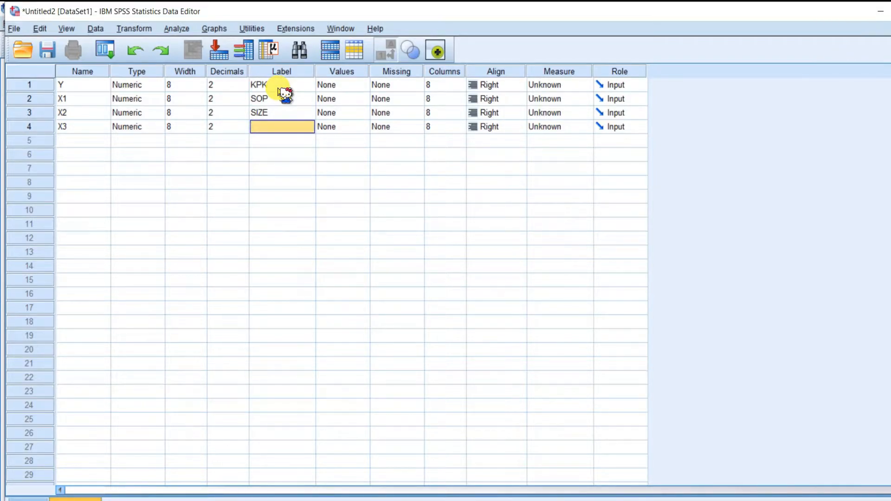
pyautogui.write('AH')
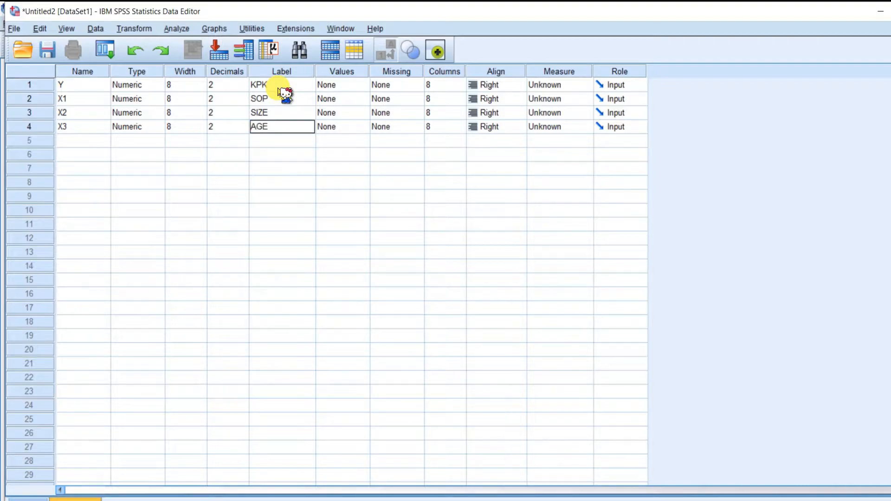
pyautogui.press('Return')
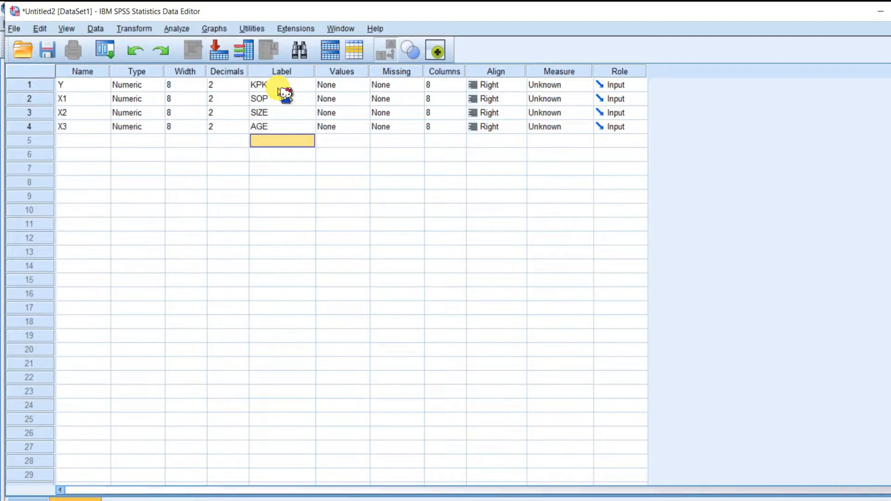
# Set the measurement level of Y, X1, X2 and X3 to Scale, and switch to Data View.
pyautogui.click(570, 87)
pyautogui.click(571, 98)
pyautogui.click(570, 98)
pyautogui.click(570, 113)
pyautogui.click(569, 115)
pyautogui.click(574, 127)
pyautogui.click(576, 128)
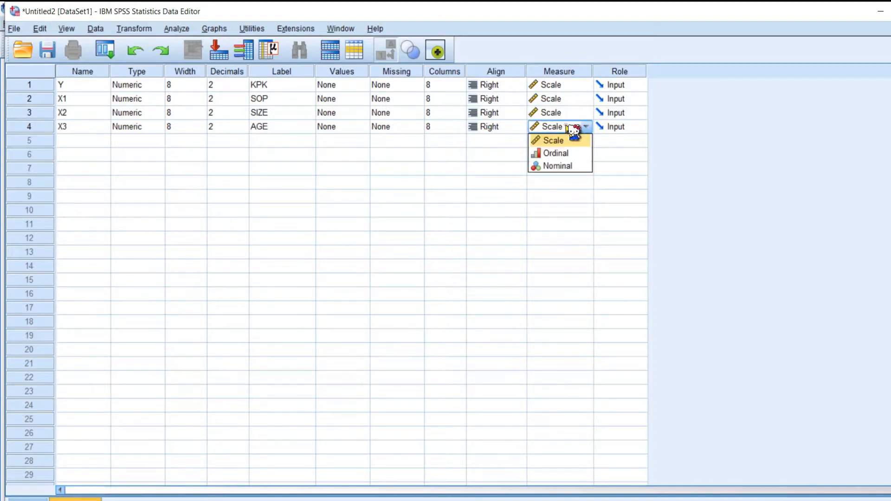
pyautogui.click(572, 140)
pyautogui.click(581, 169)
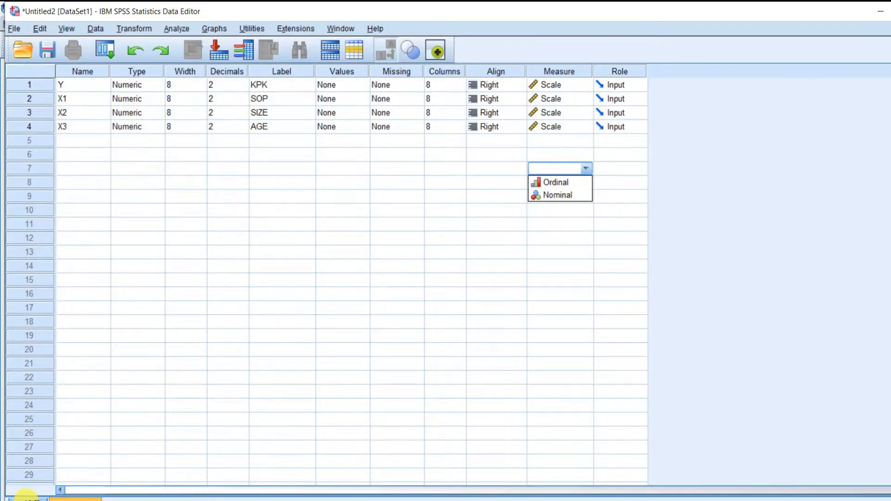
pyautogui.click(26, 498)
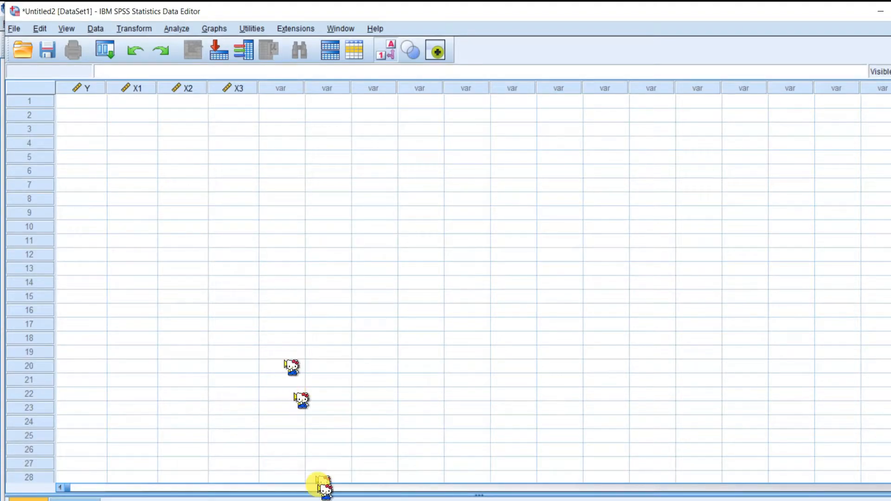
# Switch to the Excel workbook and copy the Y, X1, X2 and X3 values in C3:F114, without the headers.
pyautogui.hotkey('alt', 'Tab')
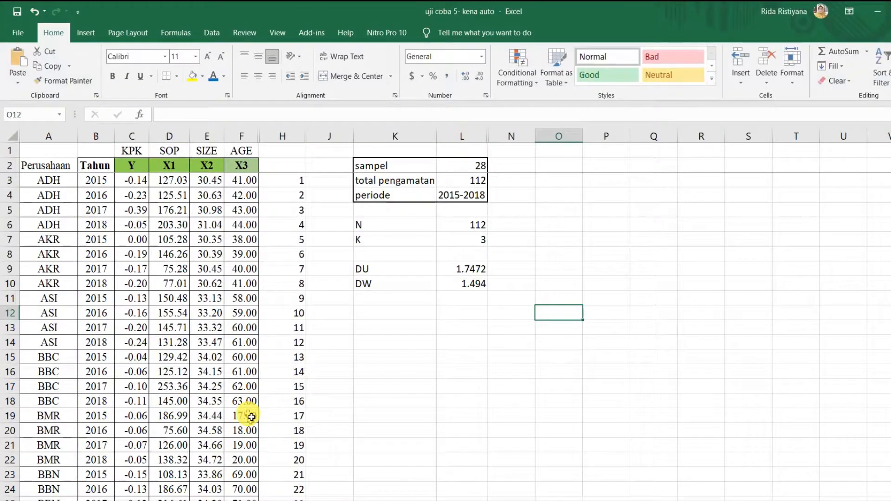
pyautogui.click(420, 355)
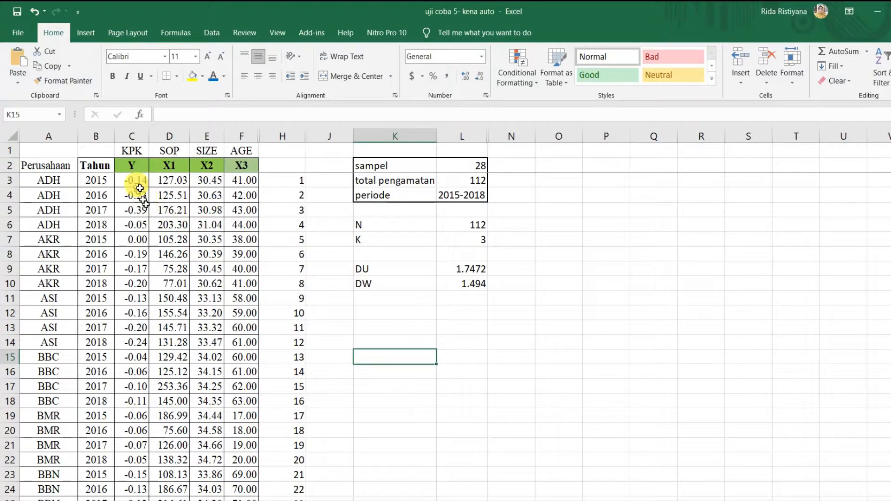
pyautogui.moveTo(136, 180); pyautogui.dragTo(244, 194)
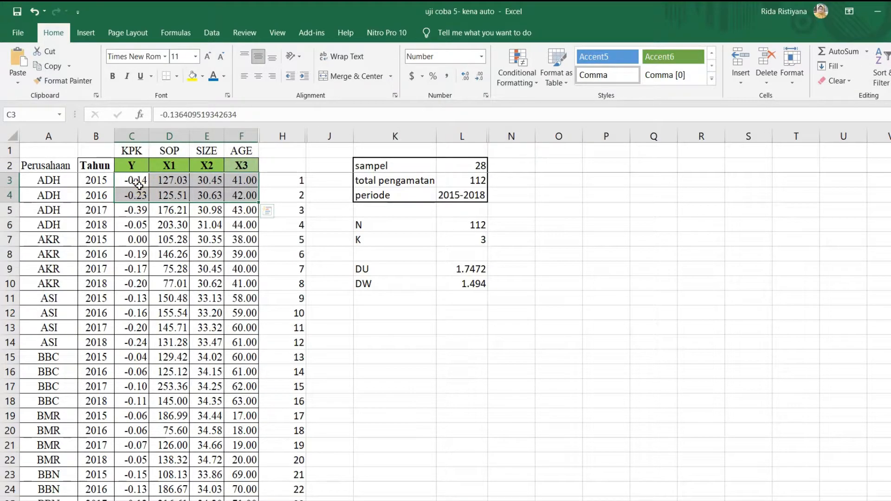
pyautogui.click(139, 185)
pyautogui.moveTo(139, 185); pyautogui.dragTo(242, 192)
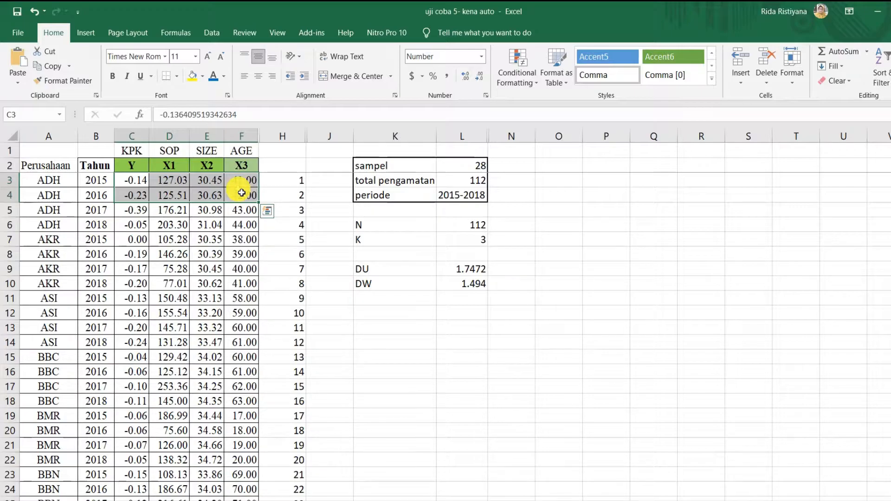
pyautogui.hotkey('ctrl', 'shift', 'Down')
pyautogui.scroll(-1, 239, 195)
pyautogui.scroll(-1, 207, 264)
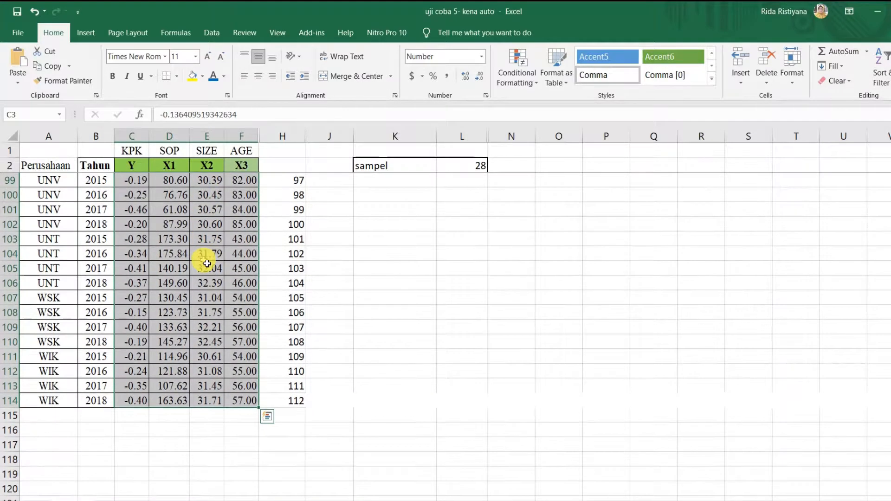
pyautogui.hotkey('ctrl', 'c')
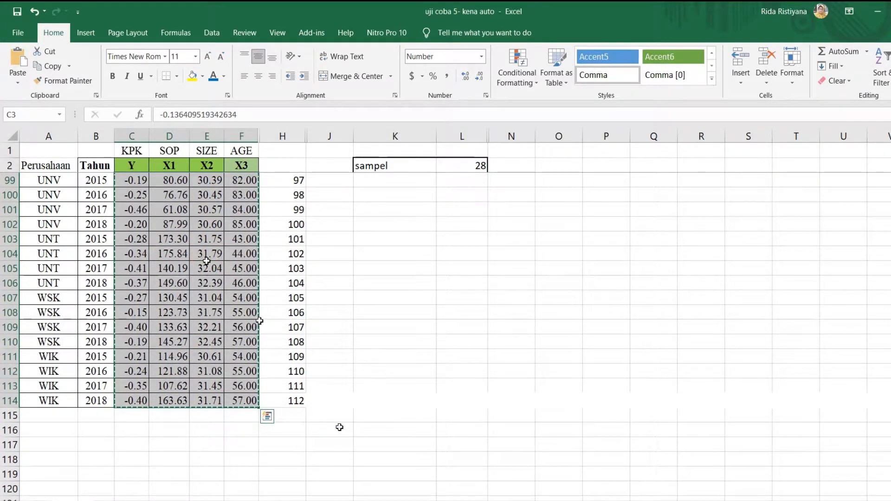
# Switch to the SPSS Data Editor and paste the copied values starting at the first case of Y.
pyautogui.moveTo(385, 500)
pyautogui.click(430, 475)
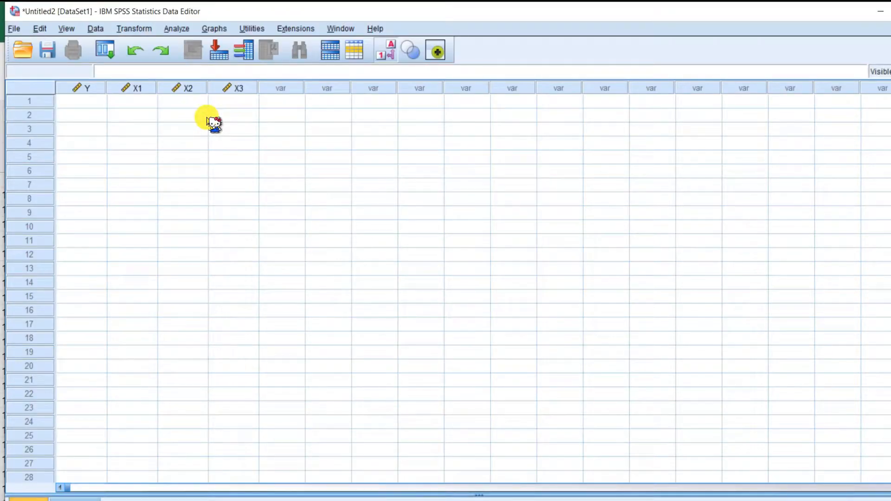
pyautogui.click(89, 103)
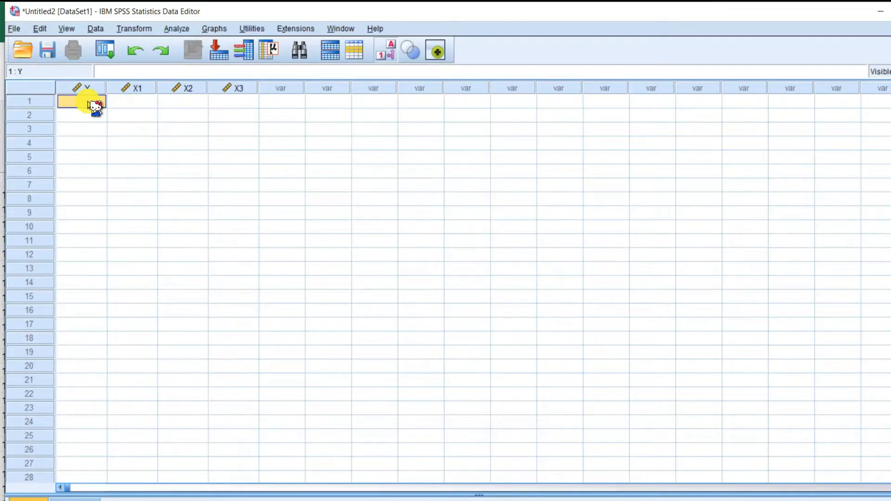
pyautogui.rightClick(95, 106)
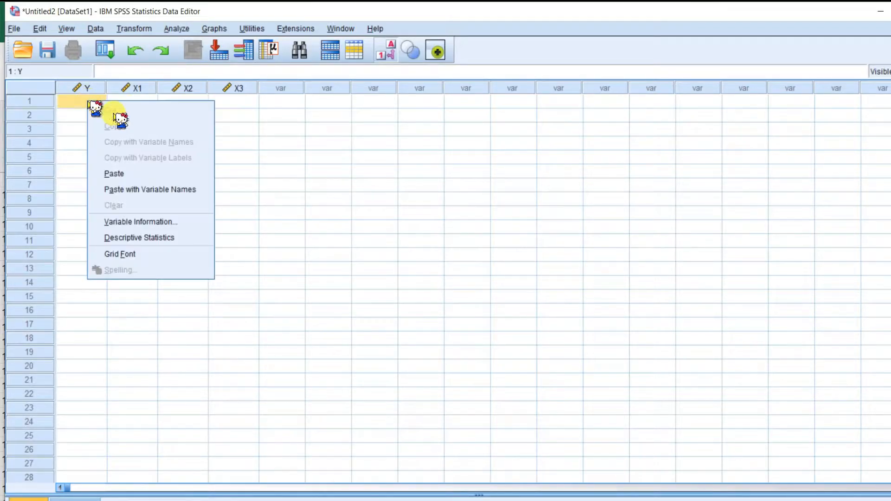
pyautogui.click(131, 175)
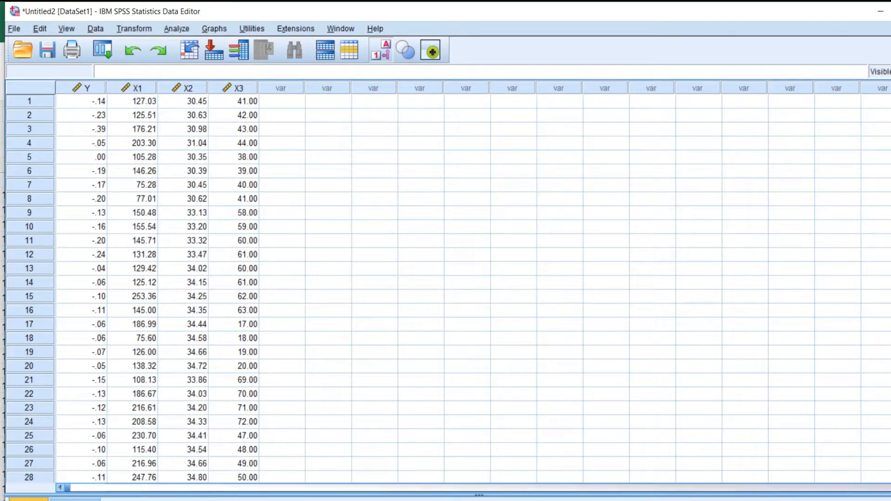
# Check the pasted data down to the last filled case, then return to the first rows.
pyautogui.scroll(-20, 448, 289)
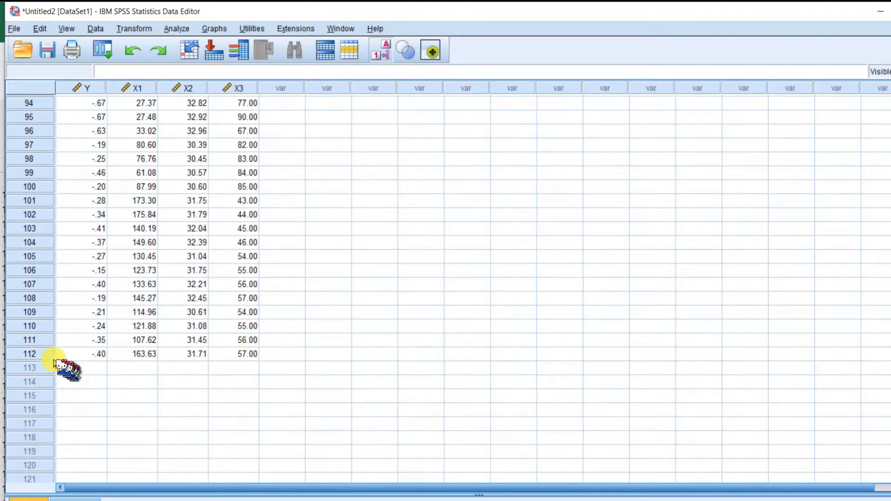
pyautogui.click(44, 354)
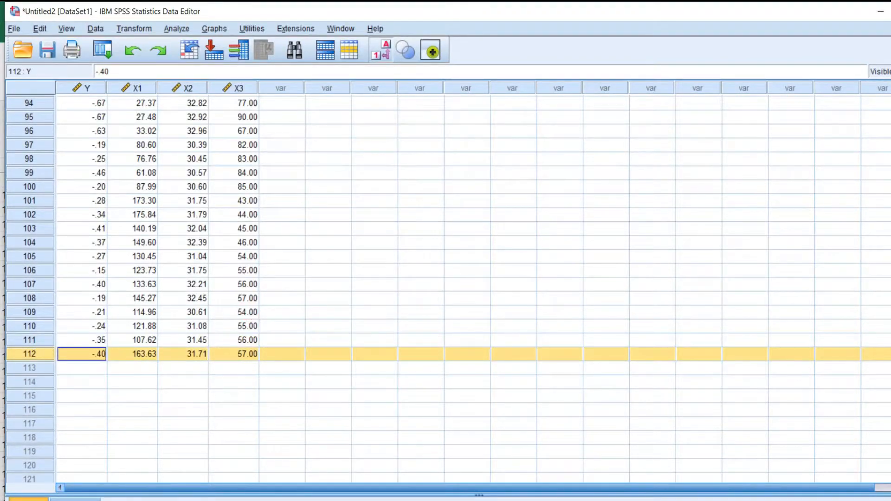
pyautogui.scroll(20, 346, 160)
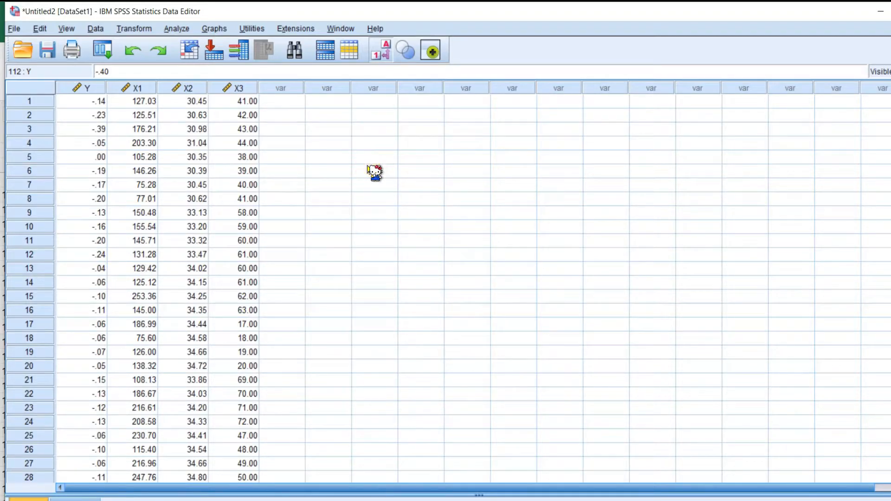
pyautogui.click(375, 171)
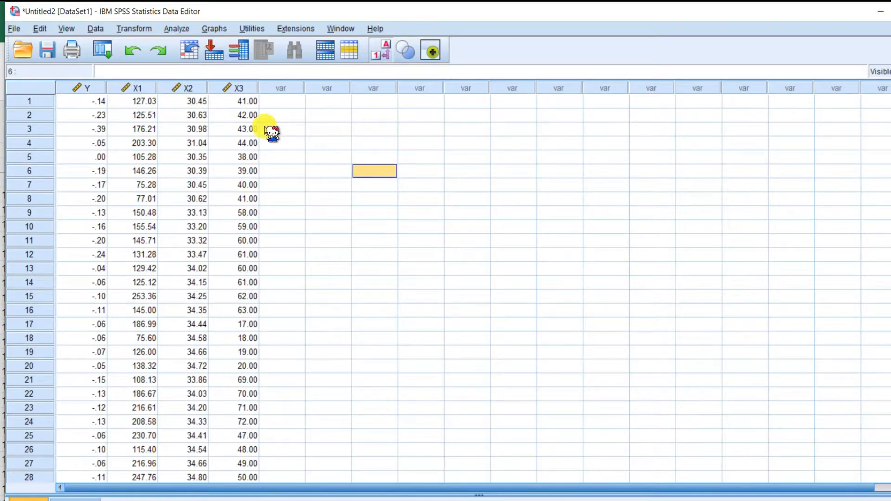
pyautogui.click(370, 158)
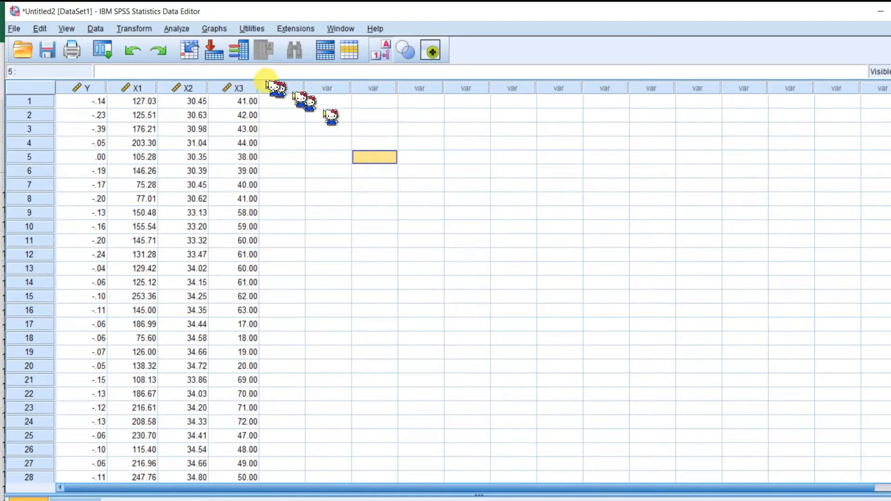
# Start a Linear Regression analysis with KPK [Y] as the dependent variable.
pyautogui.click(178, 28)
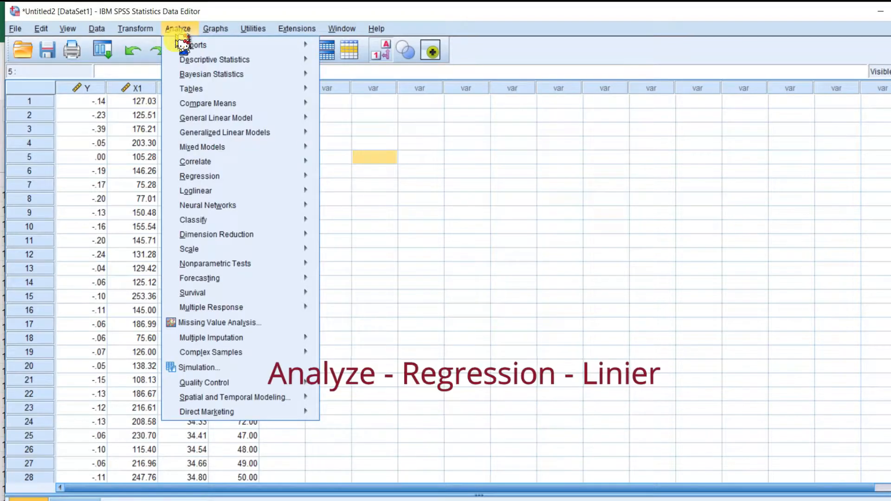
pyautogui.moveTo(235, 181)
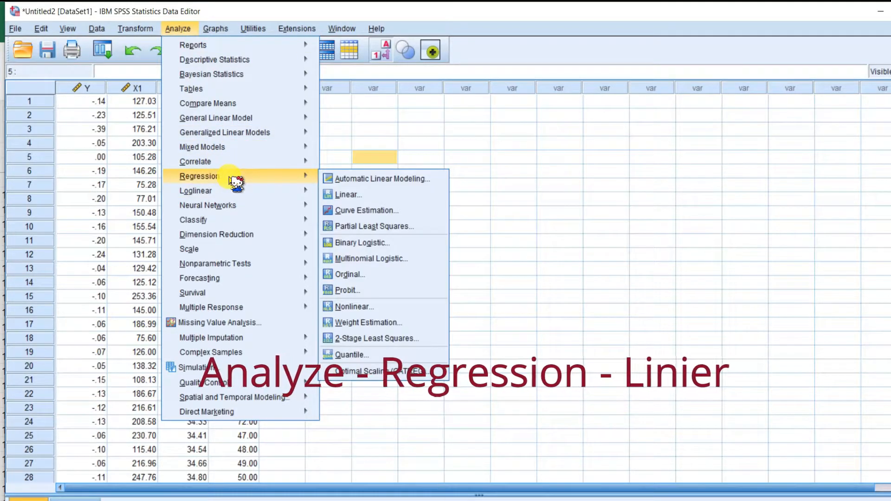
pyautogui.click(387, 197)
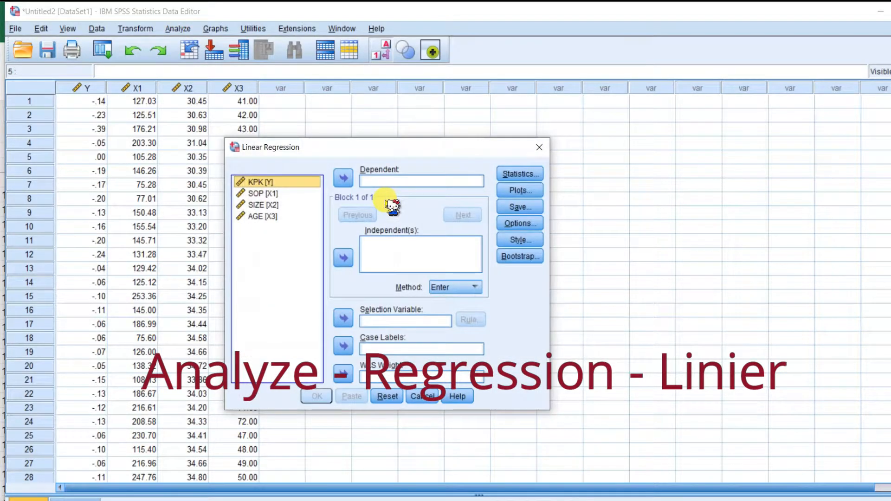
pyautogui.moveTo(363, 154); pyautogui.dragTo(408, 90)
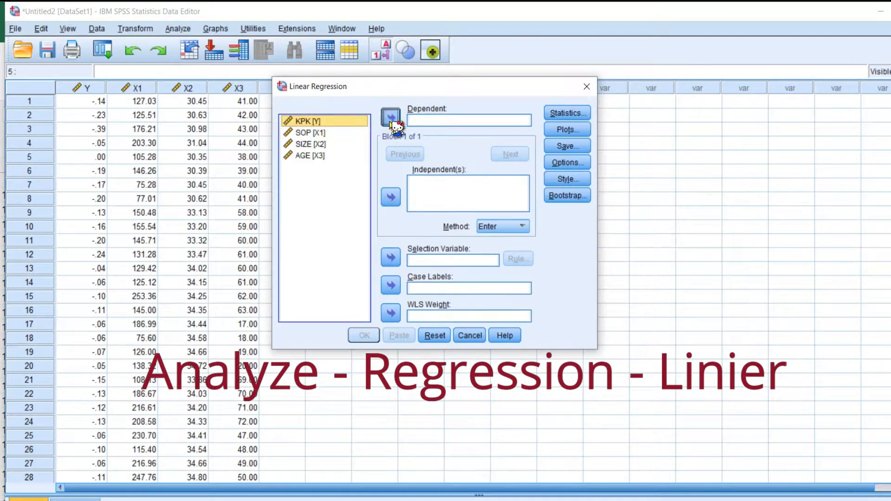
pyautogui.click(391, 118)
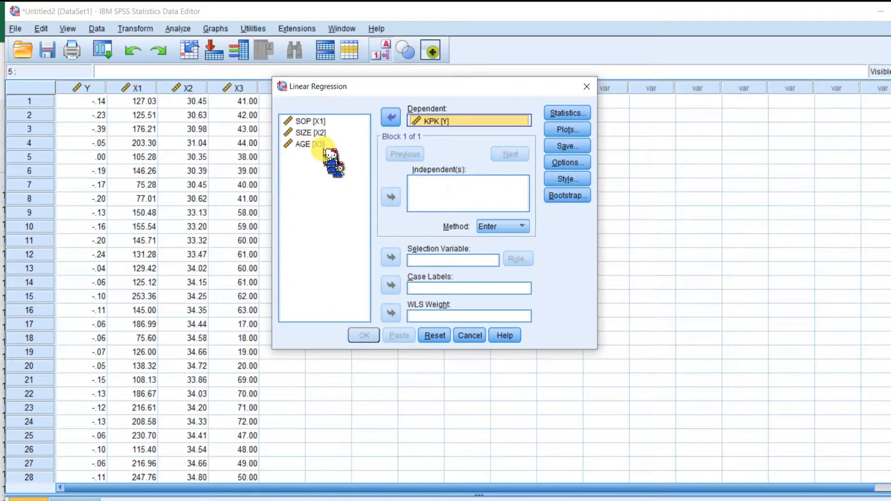
# Add SOP [X1], SIZE [X2] and AGE [X3] as the independent variables of the regression.
pyautogui.click(316, 121)
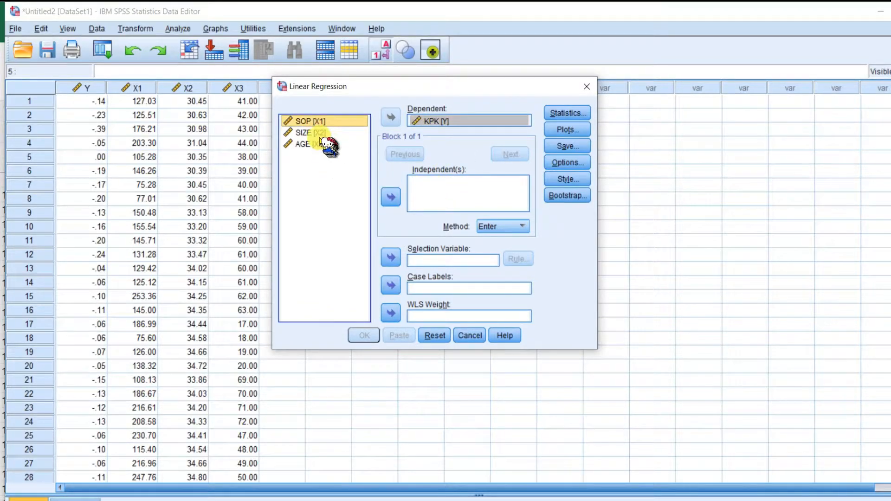
pyautogui.keyDown('shift'); pyautogui.click(318, 135); pyautogui.keyUp('shift')
pyautogui.keyDown('shift'); pyautogui.click(320, 144); pyautogui.keyUp('shift')
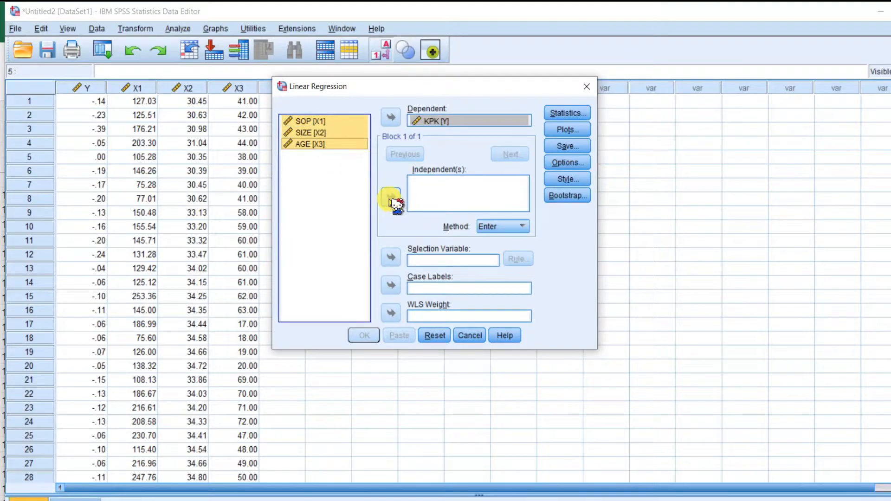
pyautogui.click(390, 197)
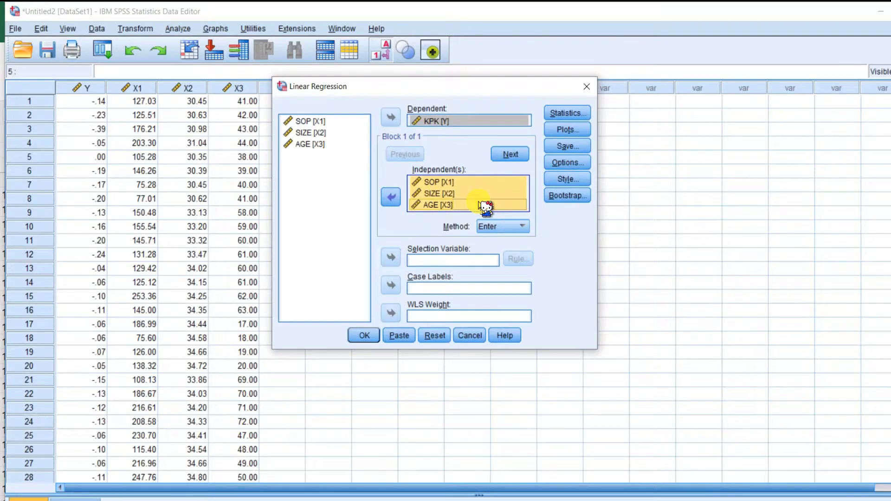
# Include the Durbin-Watson test and casewise diagnostics for the residuals in the regression statistics.
pyautogui.click(582, 116)
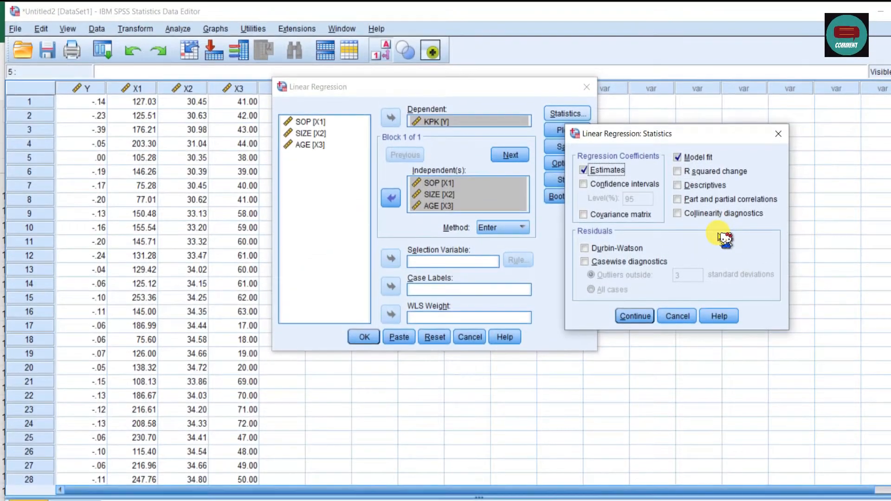
pyautogui.click(622, 249)
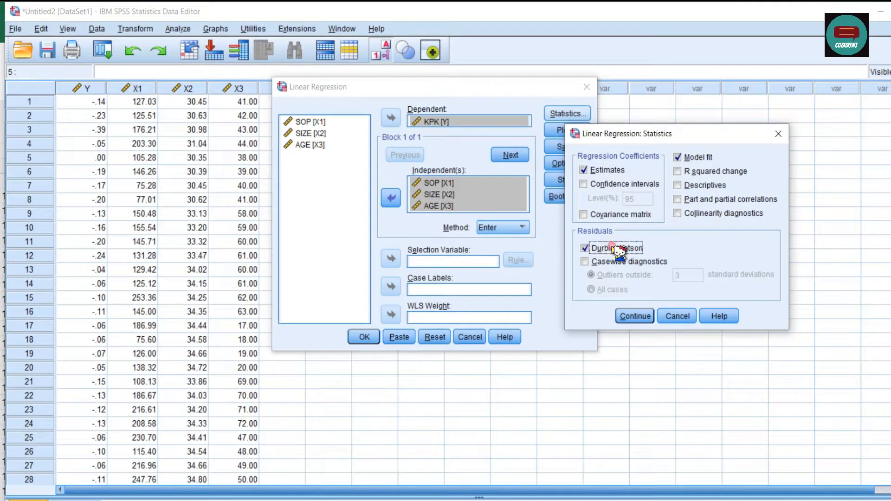
pyautogui.click(622, 263)
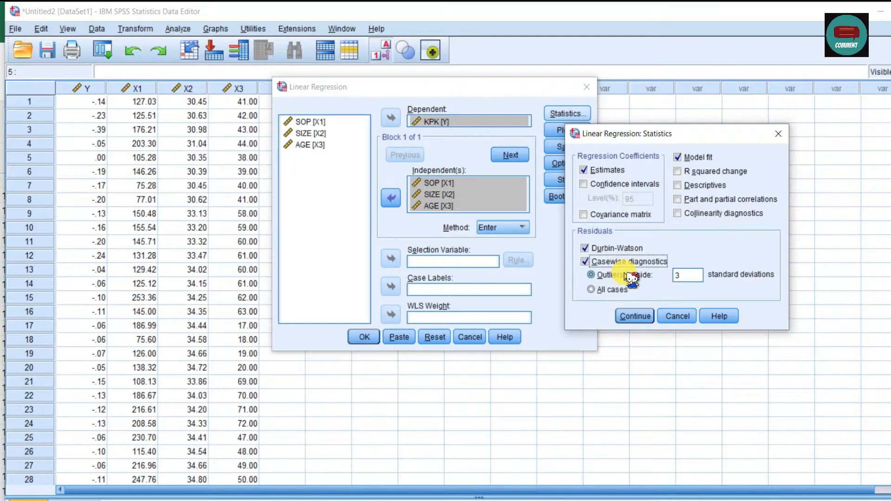
pyautogui.click(636, 318)
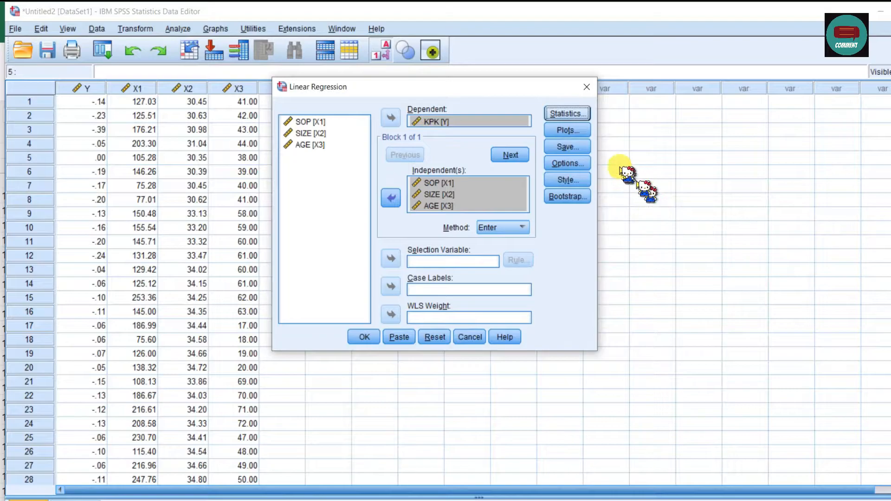
# Set up a regression scatterplot with *SRESID on the Y axis and *ZPRED on the X axis.
pyautogui.click(567, 130)
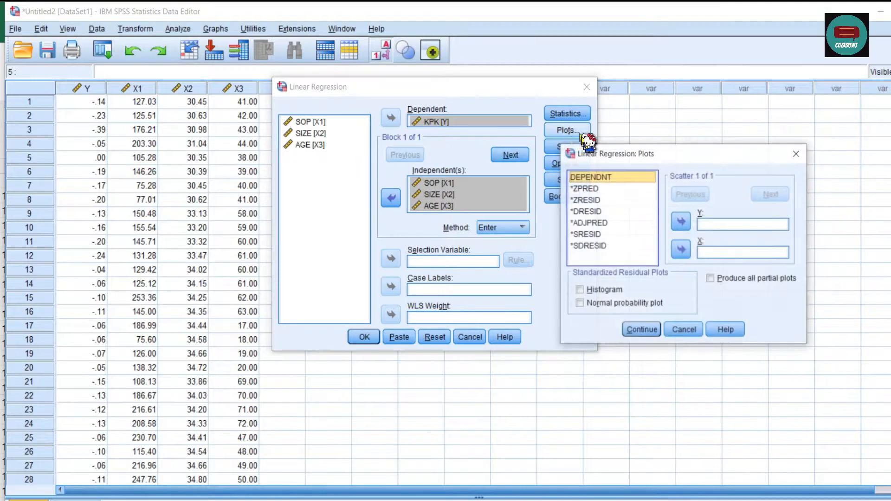
pyautogui.click(601, 236)
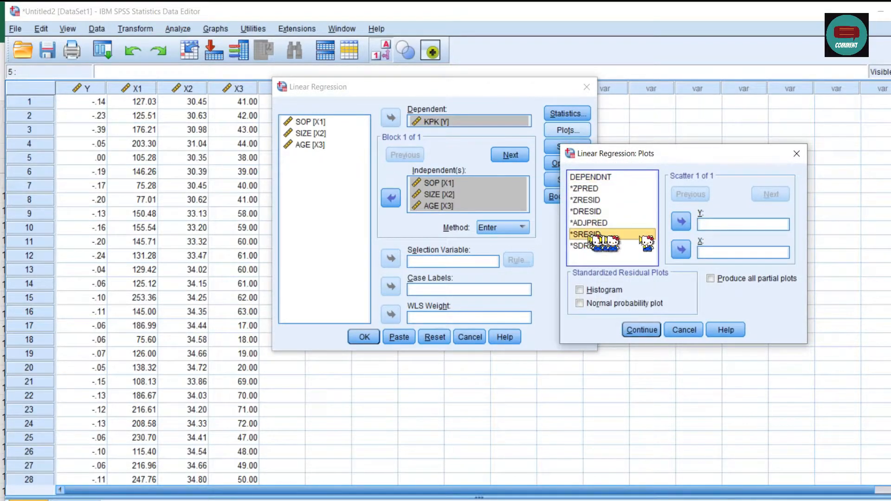
pyautogui.click(681, 222)
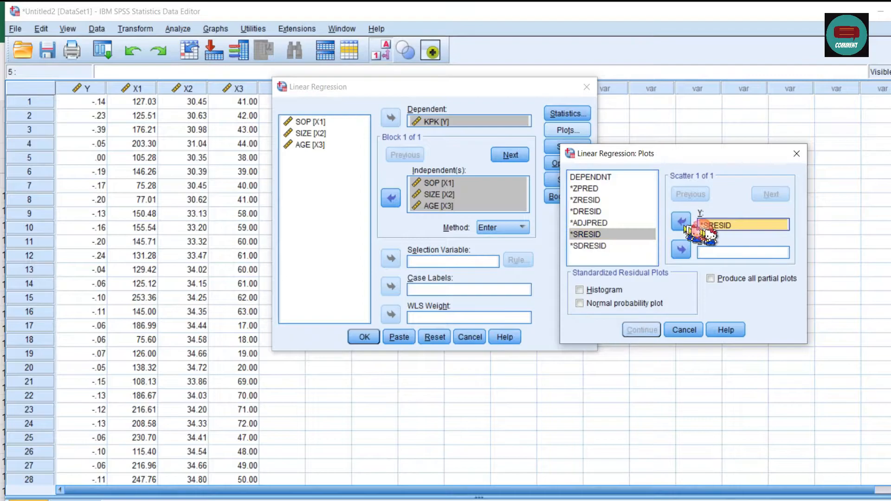
pyautogui.click(584, 189)
pyautogui.click(681, 250)
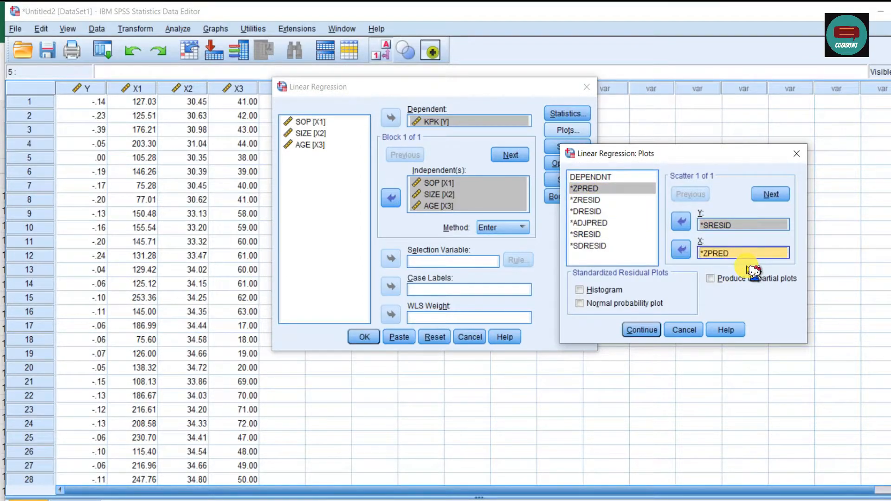
# Include the histogram and the normal probability plot of the standardized residuals in the regression plots.
pyautogui.click(599, 290)
pyautogui.click(605, 304)
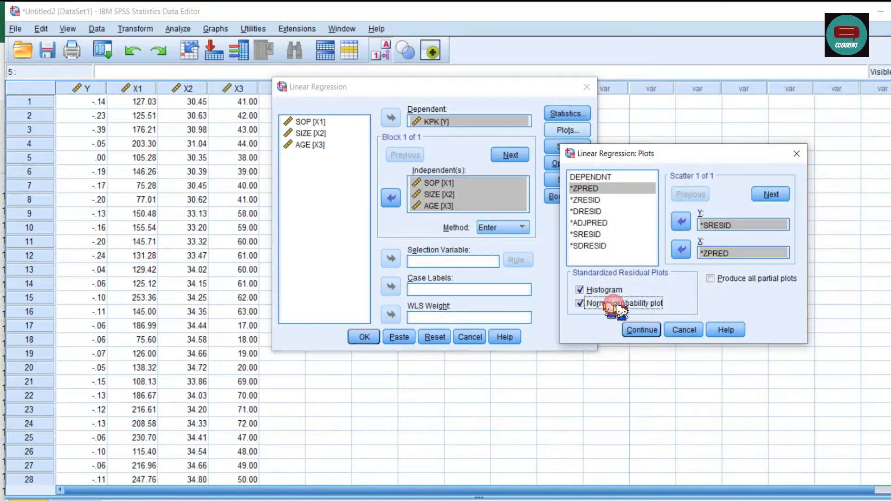
pyautogui.click(645, 331)
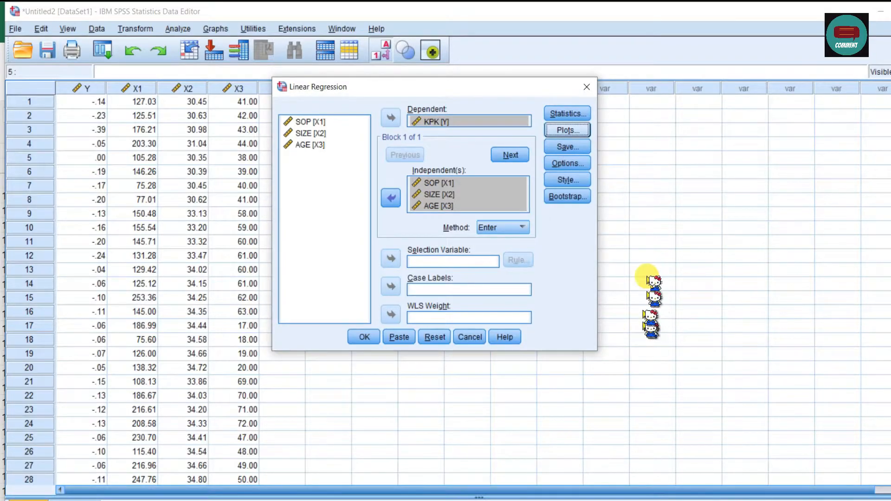
# Save the unstandardized residuals as a new variable and run the linear regression.
pyautogui.click(575, 147)
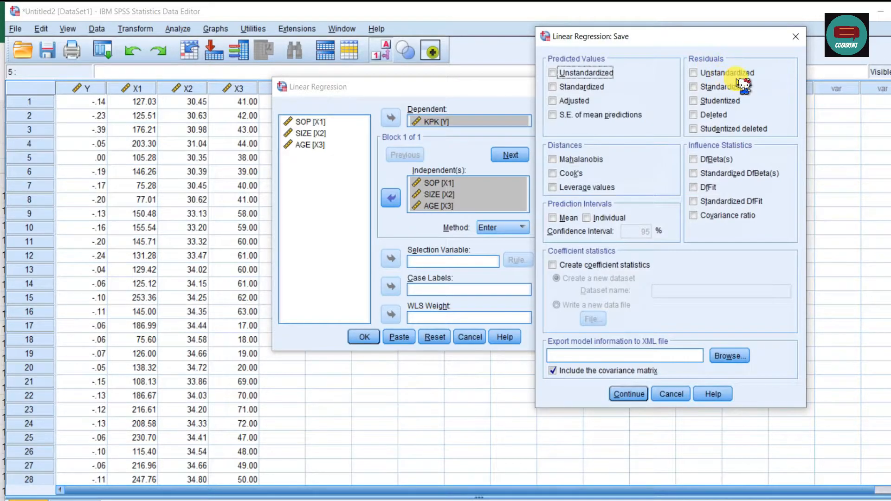
pyautogui.click(693, 73)
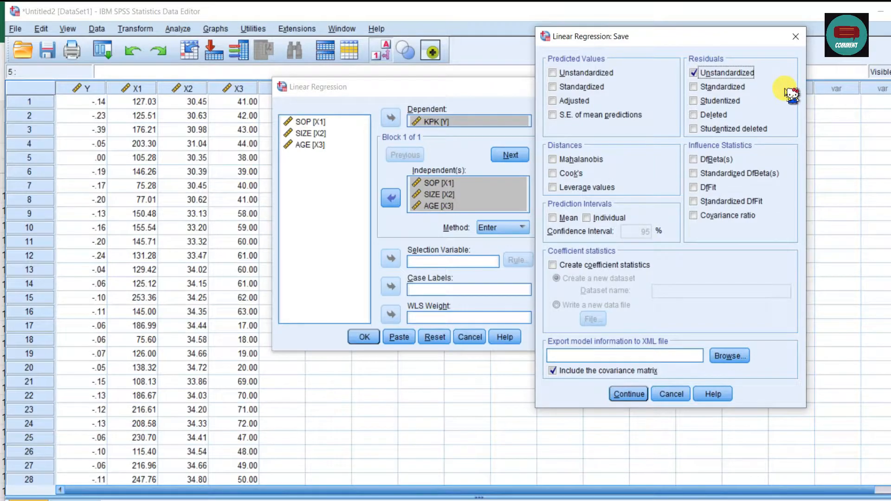
pyautogui.click(632, 394)
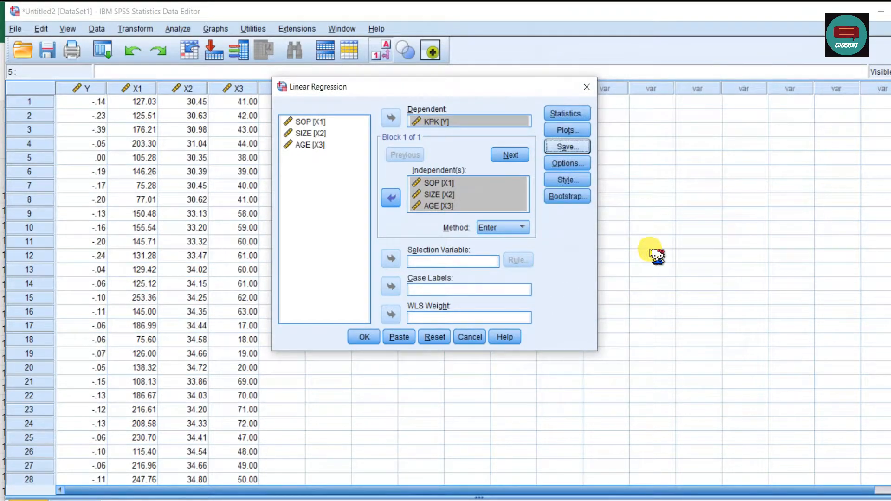
pyautogui.click(364, 338)
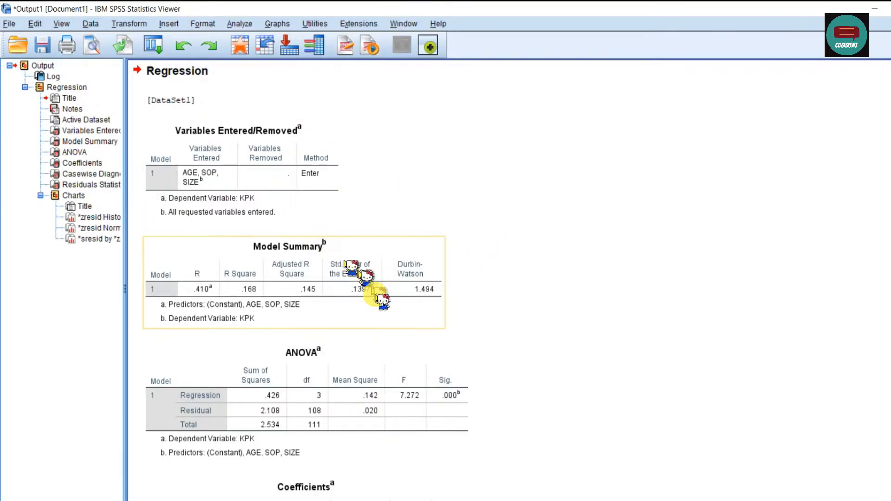
# Examine the regression output from the summary tables through the histogram, normal P-P plot and scatterplot.
pyautogui.scroll(-5, 417, 360)
pyautogui.scroll(-12, 424, 364)
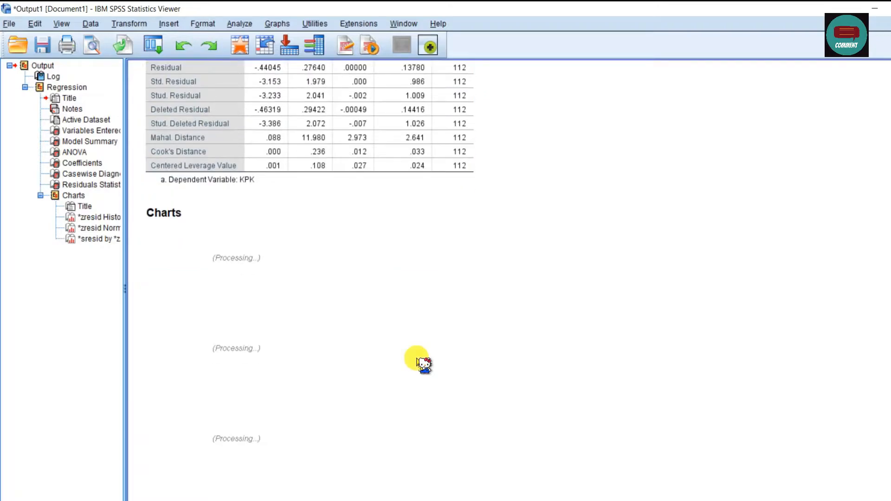
pyautogui.scroll(20, 421, 360)
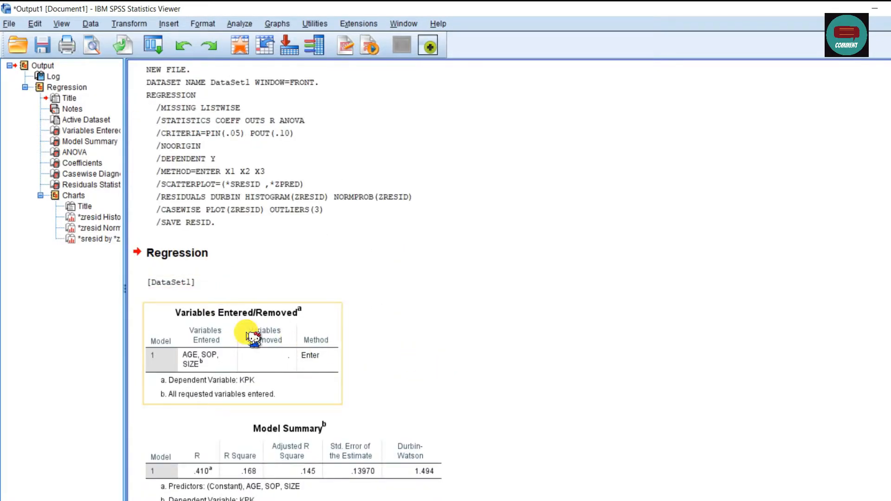
pyautogui.scroll(-4, 307, 344)
pyautogui.scroll(-5, 308, 341)
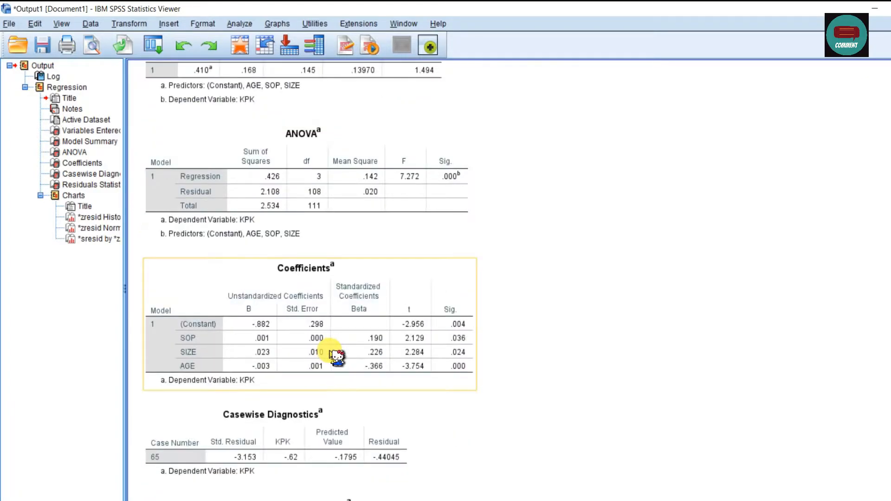
pyautogui.scroll(-4, 339, 356)
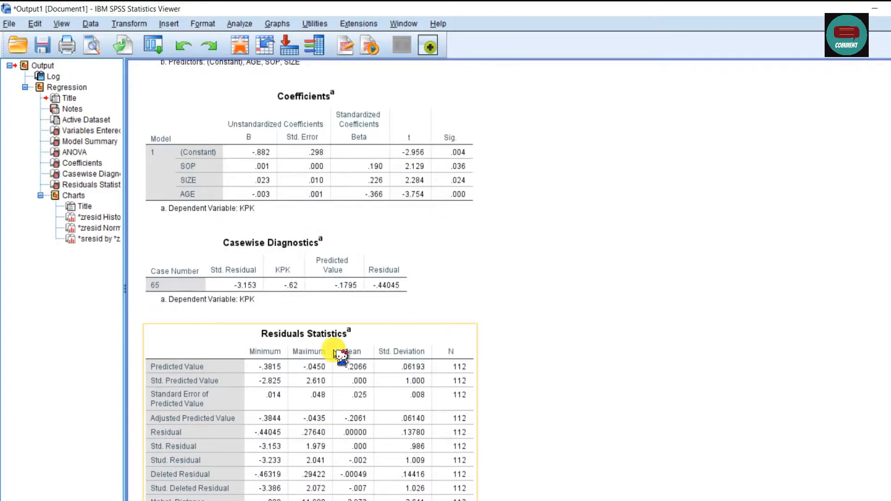
pyautogui.scroll(-10, 341, 356)
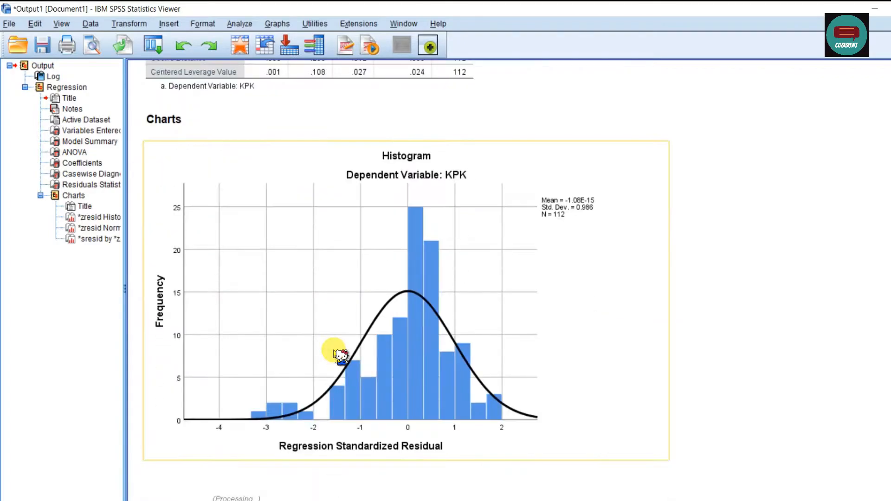
pyautogui.scroll(-12, 339, 353)
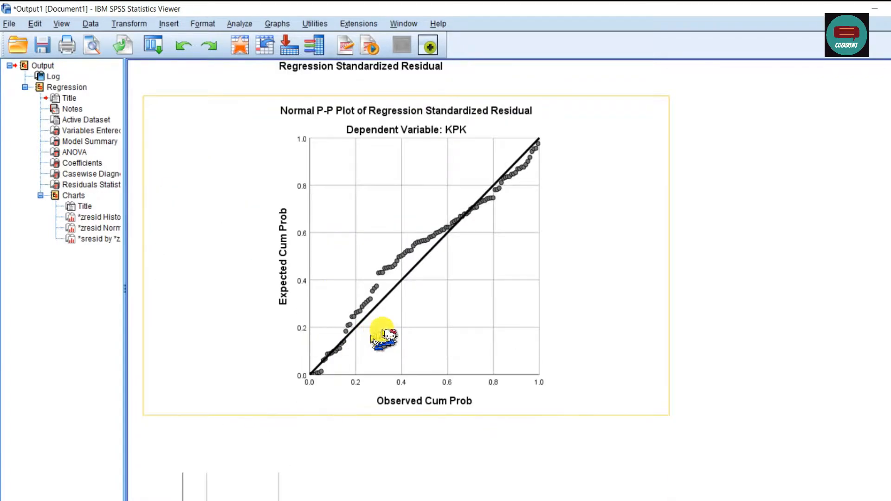
pyautogui.scroll(-1, 420, 361)
pyautogui.scroll(-1, 420, 361)
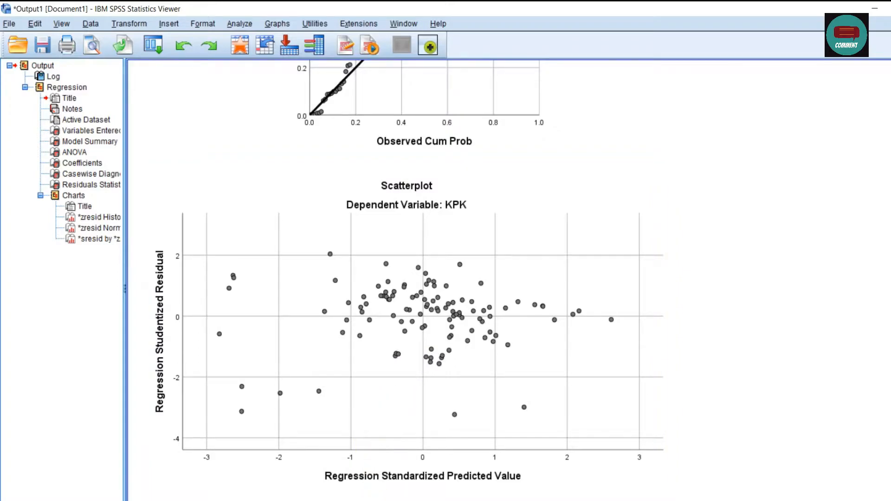
# Check the saved residual column in the Data Editor, then return to the Model Summary in the regression output.
pyautogui.moveTo(315, 497)
pyautogui.click(408, 473)
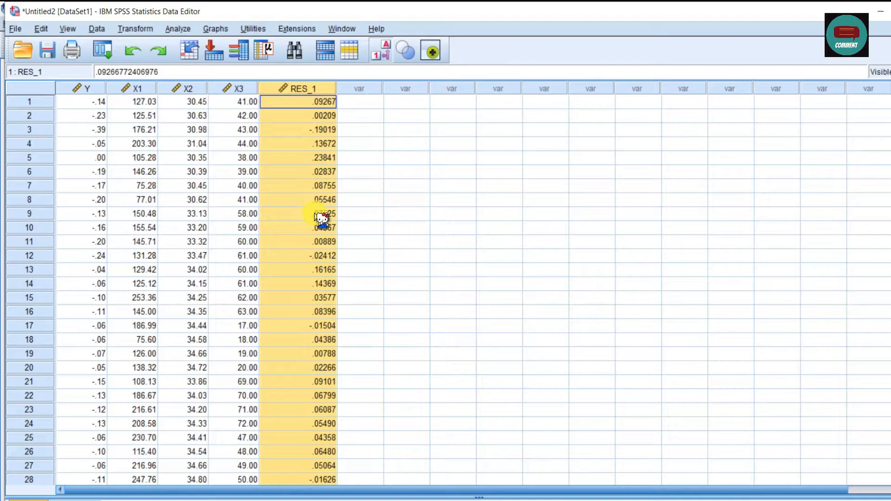
pyautogui.moveTo(395, 498)
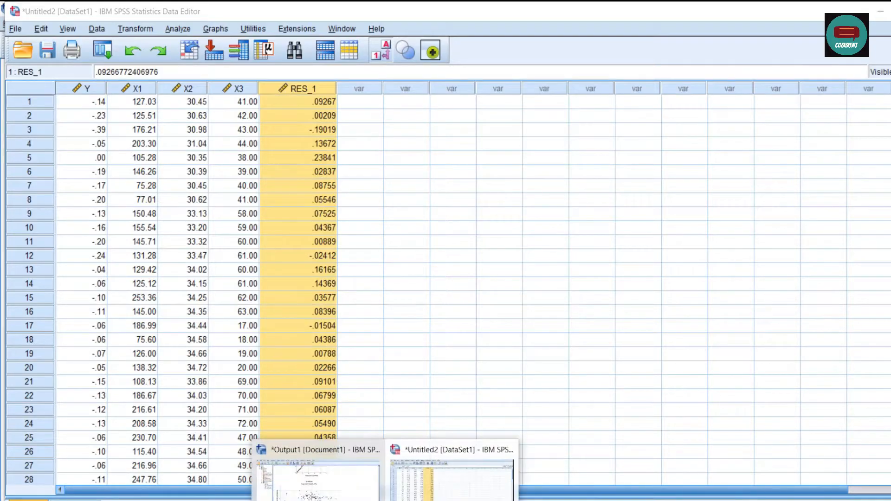
pyautogui.click(367, 479)
pyautogui.scroll(20, 430, 313)
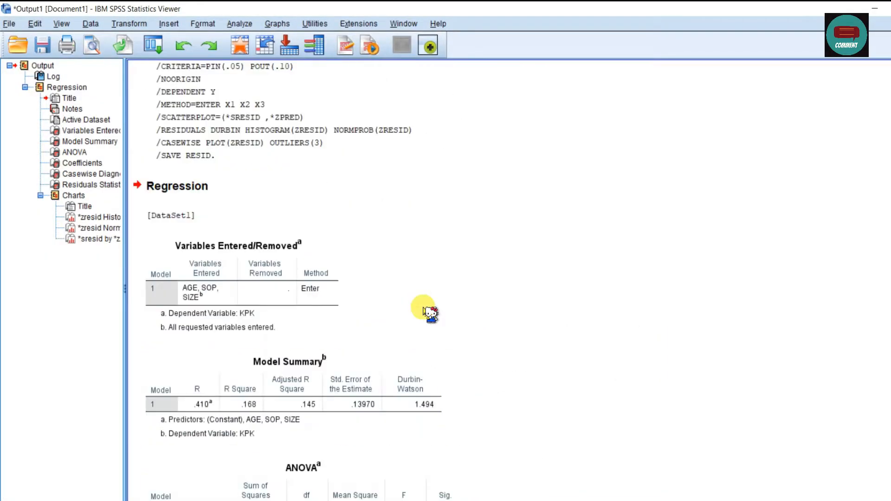
pyautogui.scroll(-3, 431, 313)
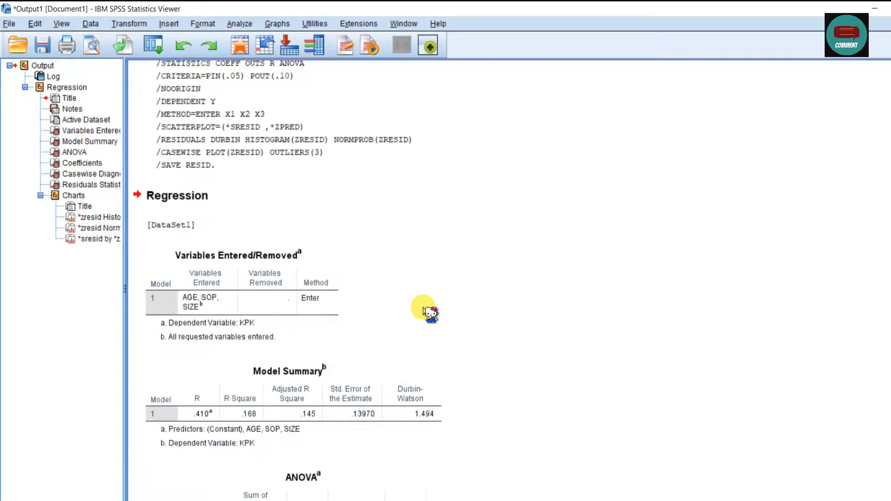
pyautogui.click(424, 311)
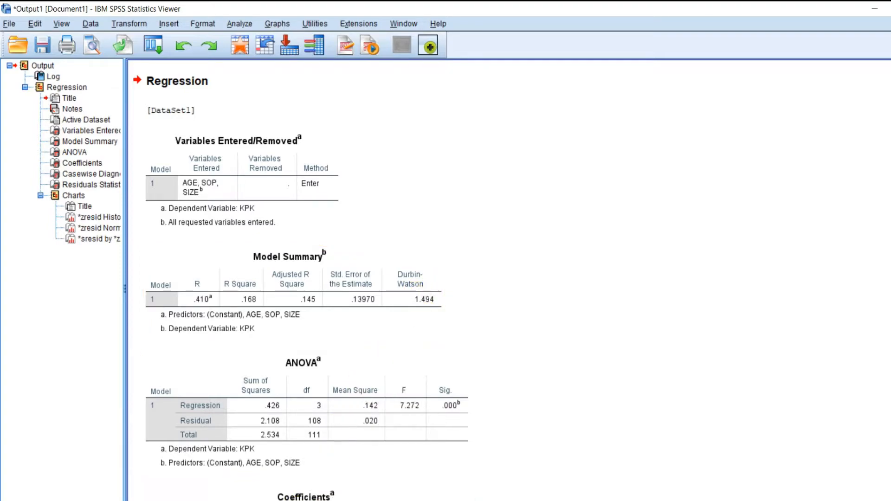
# Switch to the Excel workbook and compare the N value with the total number of observations (total pengamatan).
pyautogui.hotkey('alt', 'Tab')
pyautogui.click(402, 296)
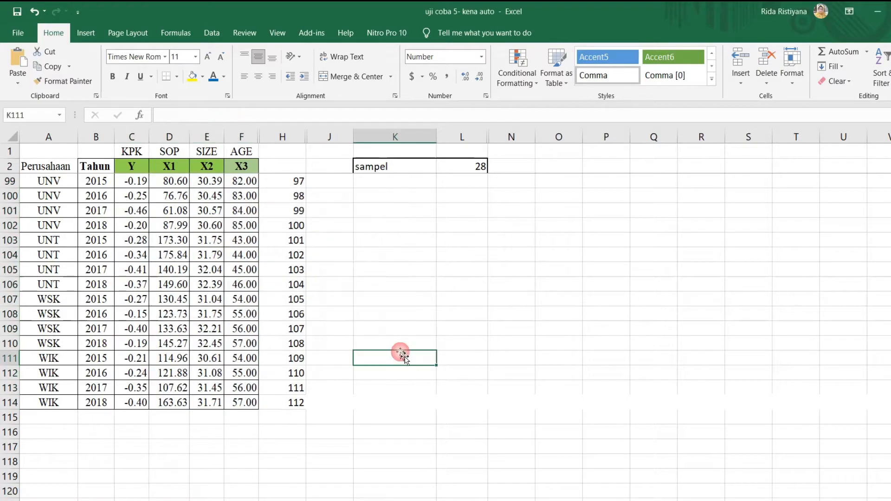
pyautogui.scroll(4, 400, 354)
pyautogui.scroll(20, 403, 355)
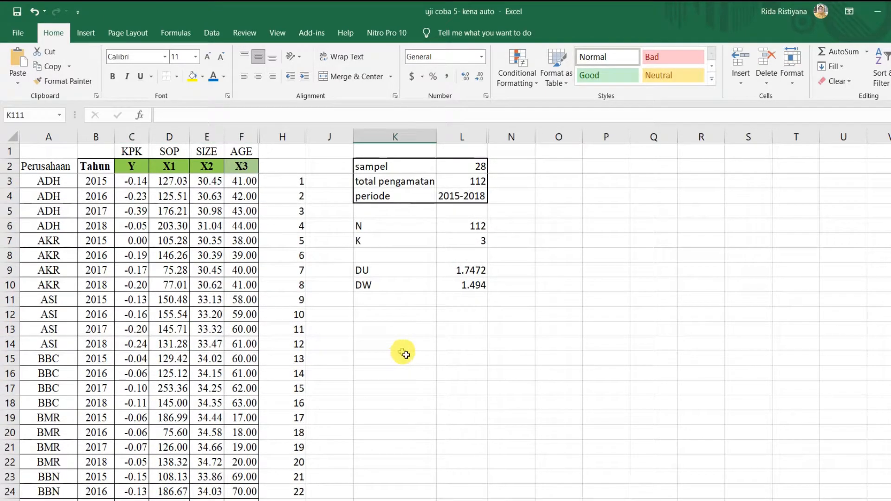
pyautogui.click(473, 232)
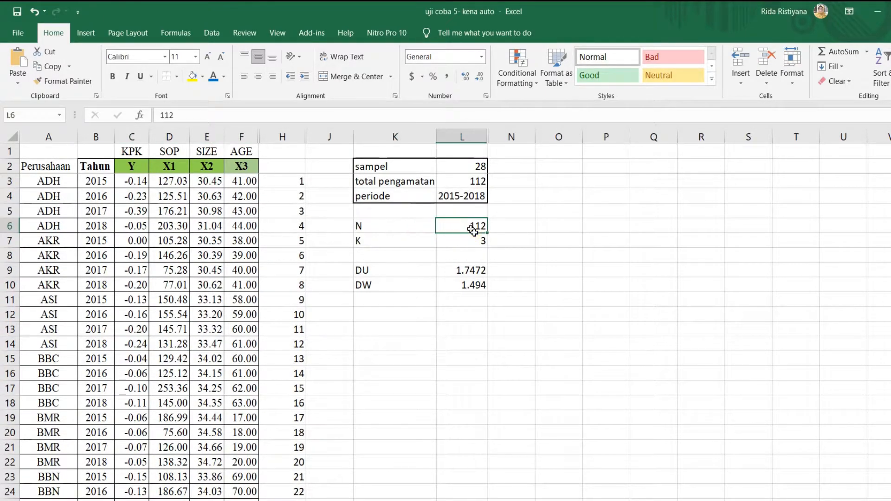
pyautogui.click(474, 181)
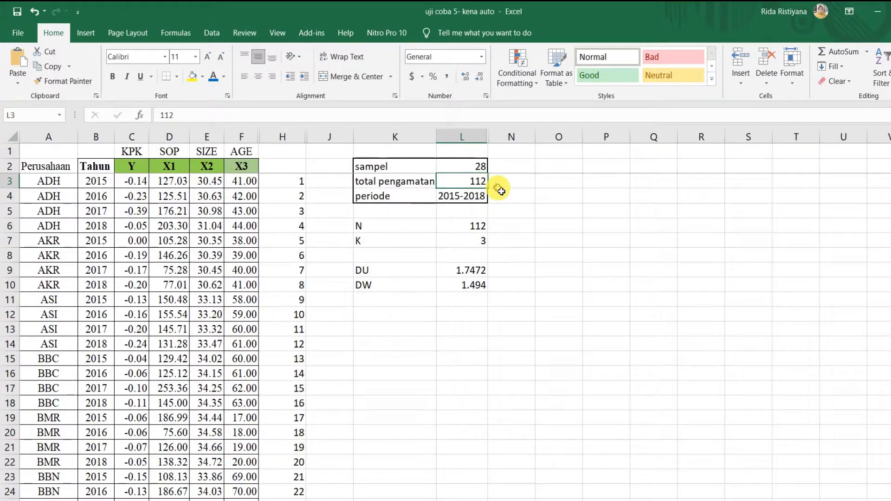
pyautogui.click(473, 228)
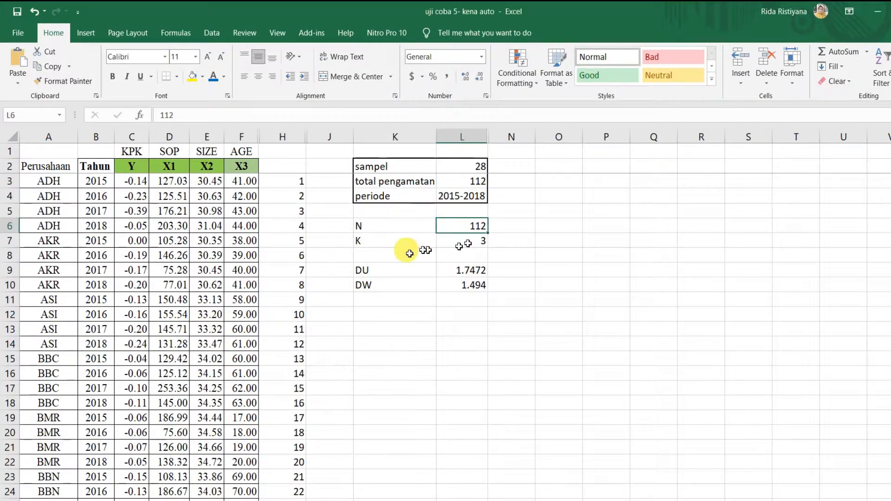
# Check K against the independent variable columns X1 to X3, then select the N and K entries with their values.
pyautogui.click(372, 244)
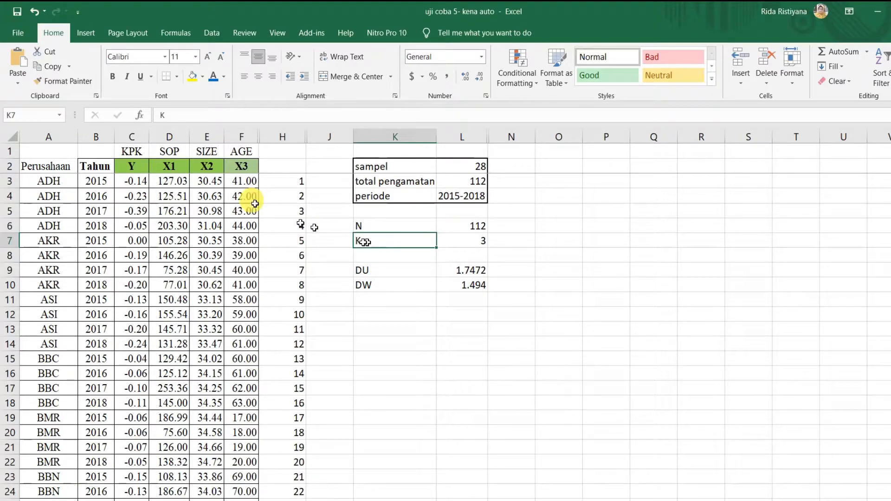
pyautogui.click(177, 168)
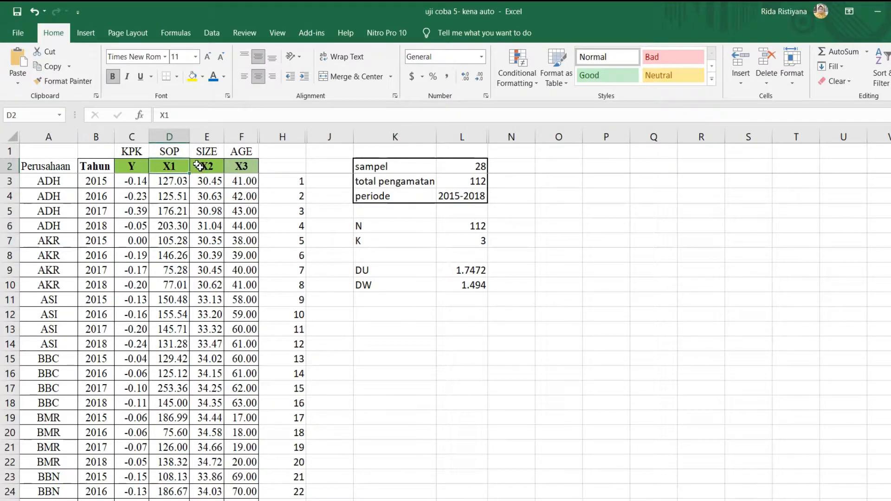
pyautogui.click(481, 241)
pyautogui.write('3')
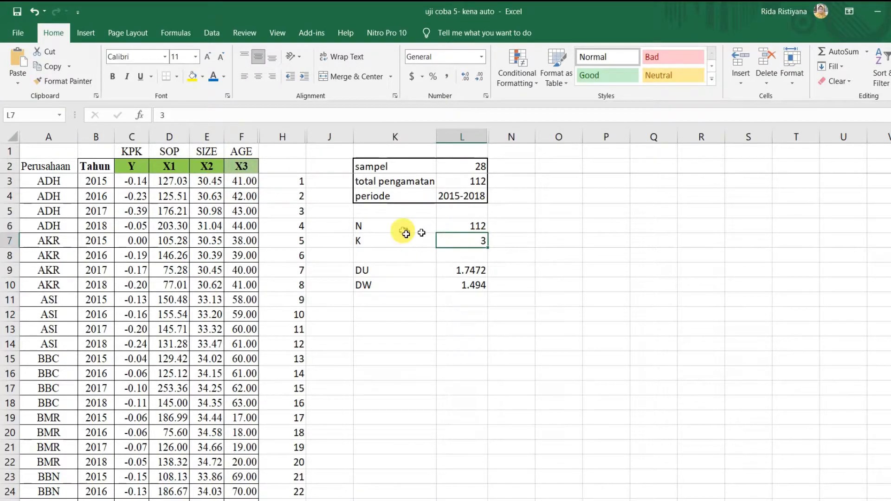
pyautogui.moveTo(395, 226); pyautogui.dragTo(462, 240)
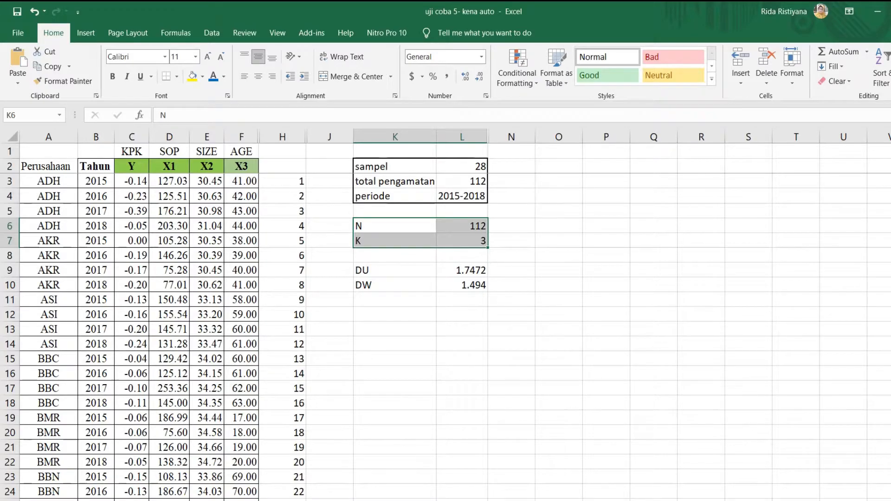
# Switch to the Durbin-Watson table PDF in Acrobat Reader, enlarge it to 150% and select the k=3 column heading.
pyautogui.hotkey('alt', 'Tab')
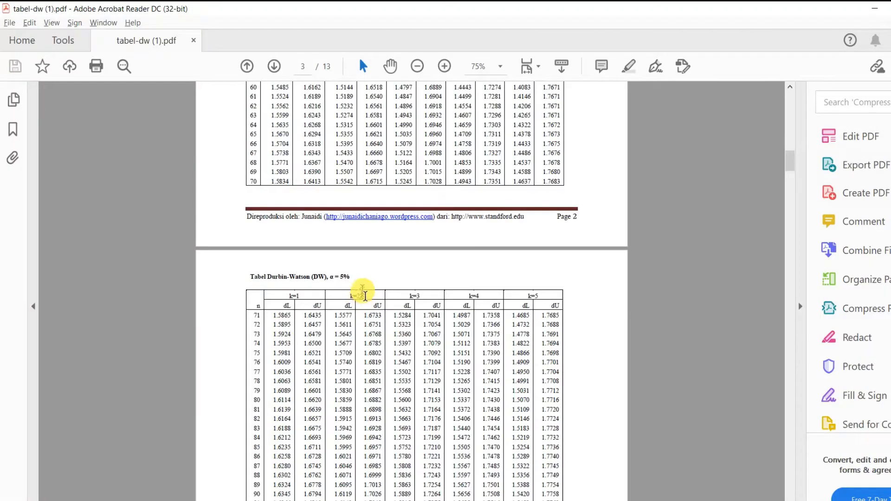
pyautogui.scroll(-5, 365, 296)
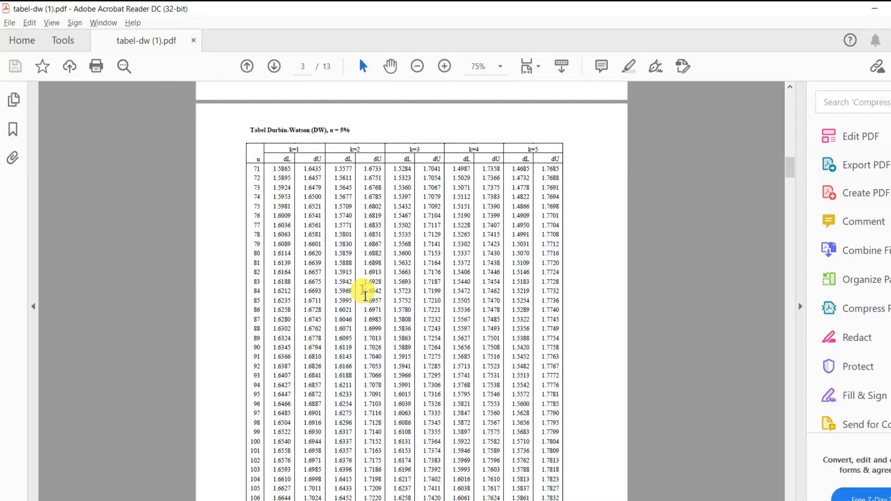
pyautogui.click(445, 68)
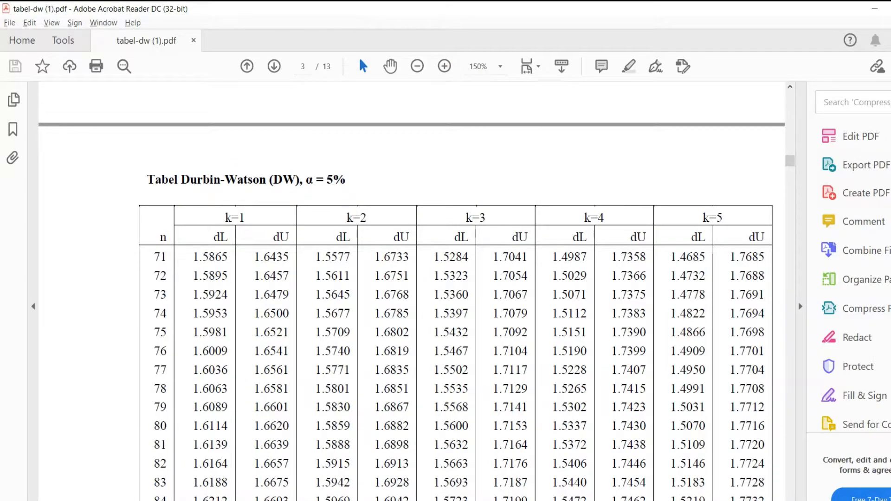
pyautogui.hscroll(3, 441, 338)
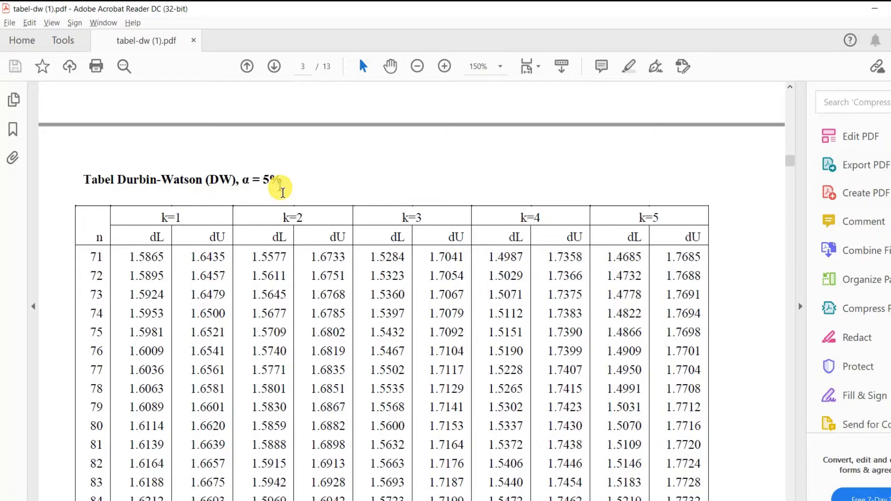
pyautogui.scroll(-2, 437, 261)
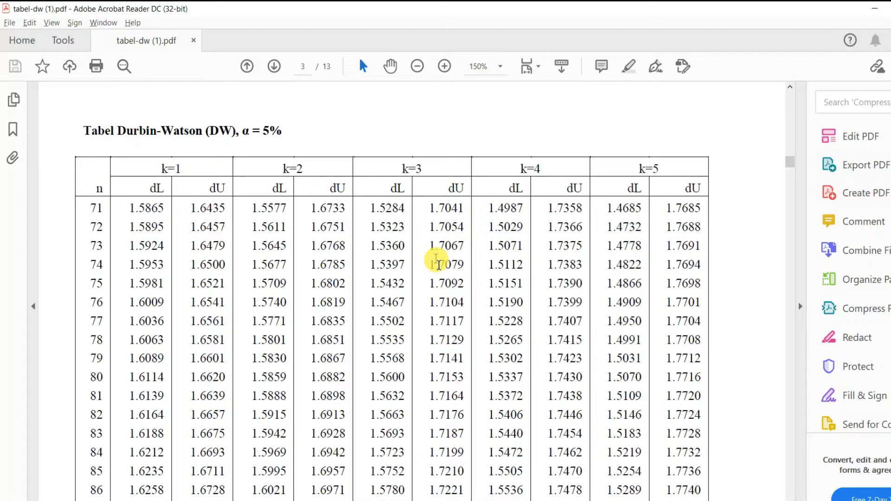
pyautogui.moveTo(423, 170); pyautogui.dragTo(403, 174)
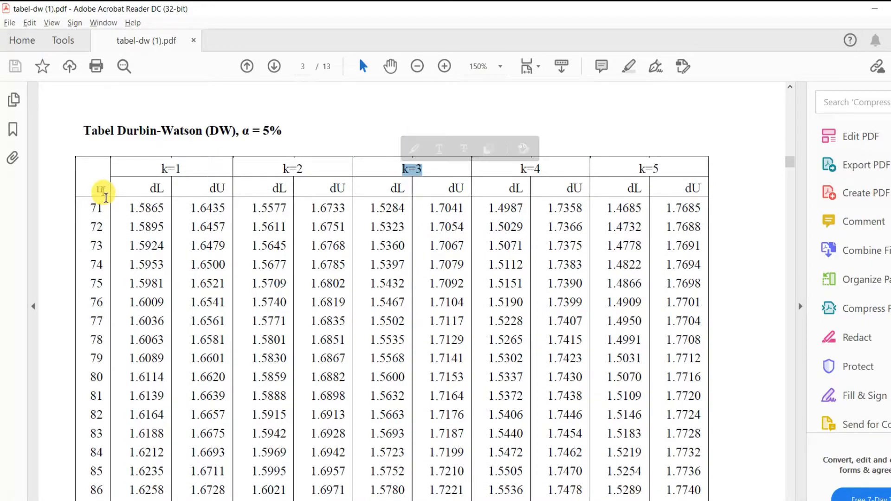
# Find the n=112 row in the Durbin-Watson table and select it up to the k=3 dU value.
pyautogui.scroll(-9, 91, 284)
pyautogui.scroll(-4, 92, 285)
pyautogui.scroll(15, 93, 285)
pyautogui.scroll(-8, 92, 286)
pyautogui.scroll(-20, 92, 286)
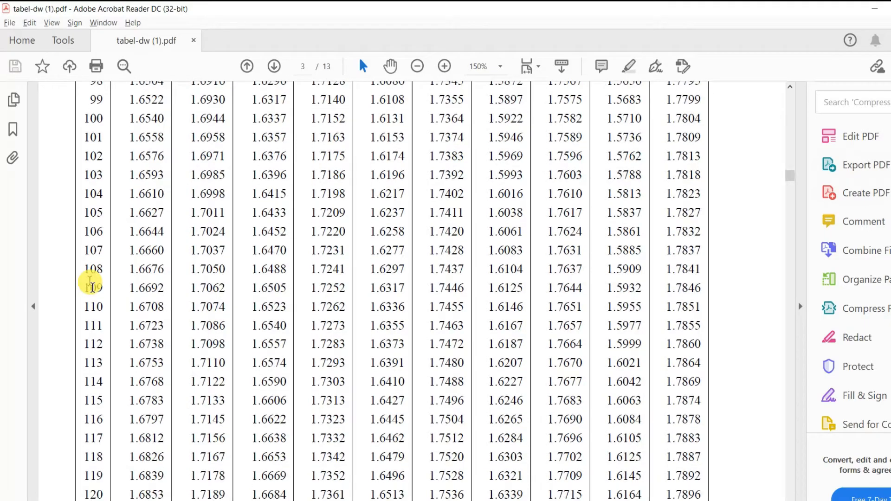
pyautogui.scroll(-2, 92, 285)
pyautogui.moveTo(87, 298); pyautogui.dragTo(514, 298)
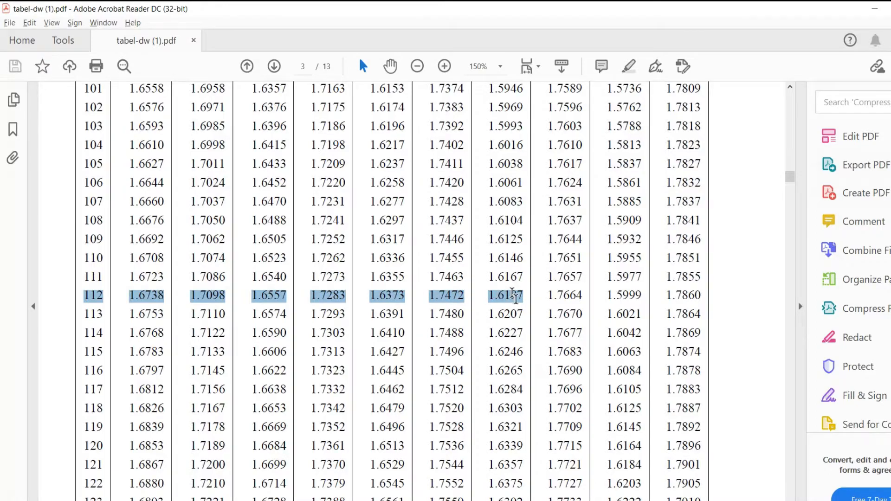
pyautogui.moveTo(514, 297); pyautogui.dragTo(480, 301)
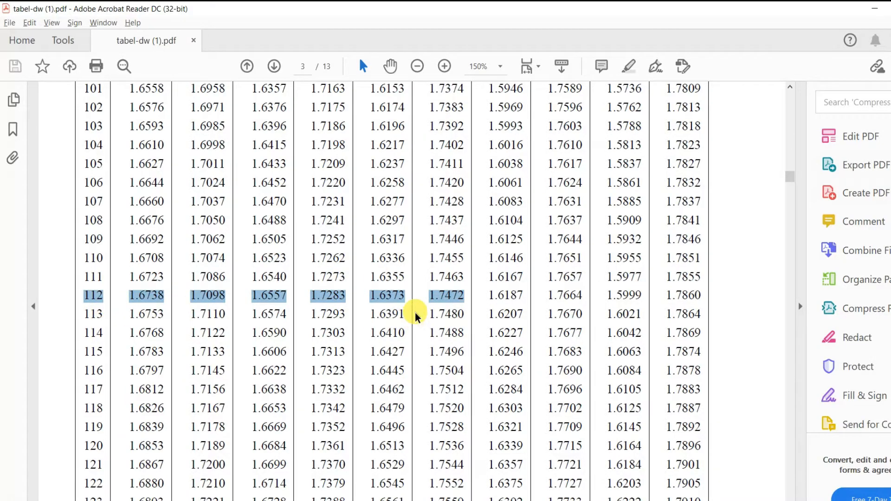
# Check the n=112 row against the k=3 column heading, then select only the dU value for n=112 and k=3.
pyautogui.scroll(10, 452, 309)
pyautogui.scroll(3, 452, 311)
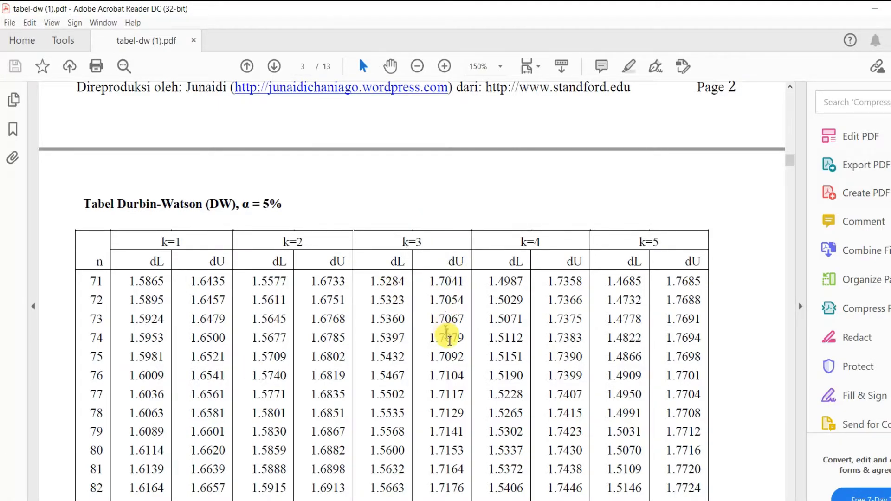
pyautogui.scroll(-6, 448, 334)
pyautogui.scroll(-7, 450, 340)
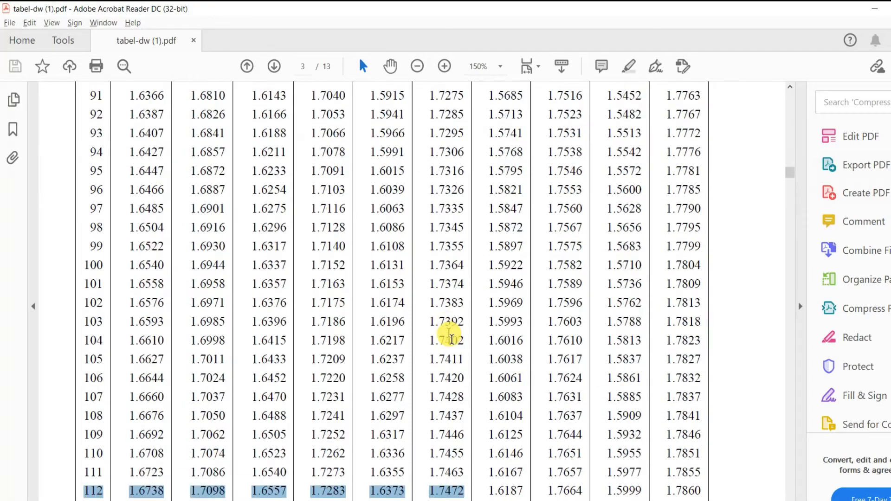
pyautogui.scroll(-2, 449, 364)
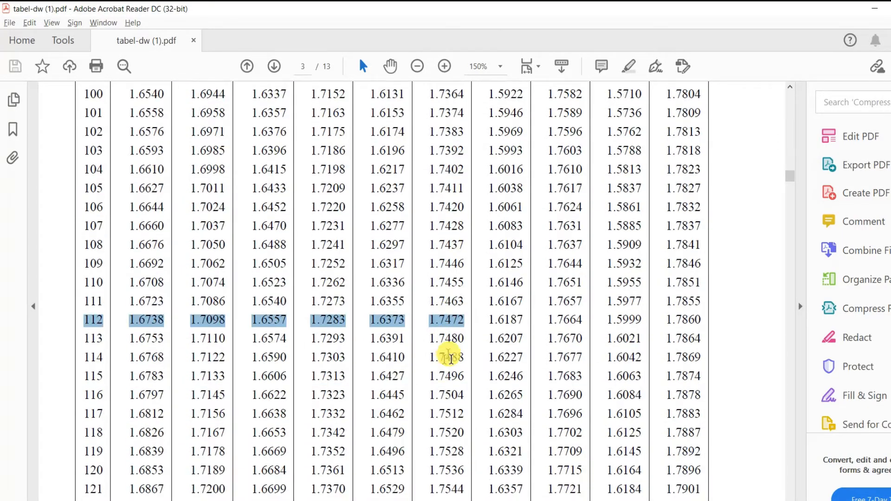
pyautogui.click(461, 320)
pyautogui.moveTo(462, 320); pyautogui.dragTo(429, 321)
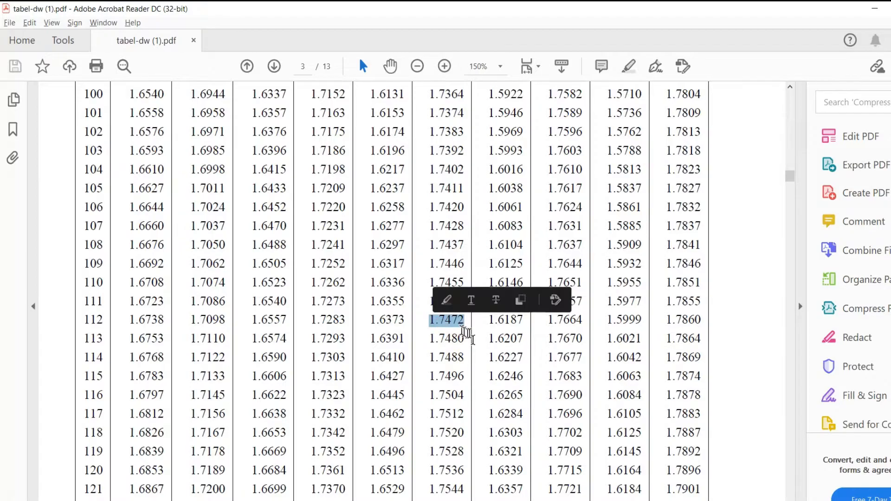
pyautogui.click(472, 334)
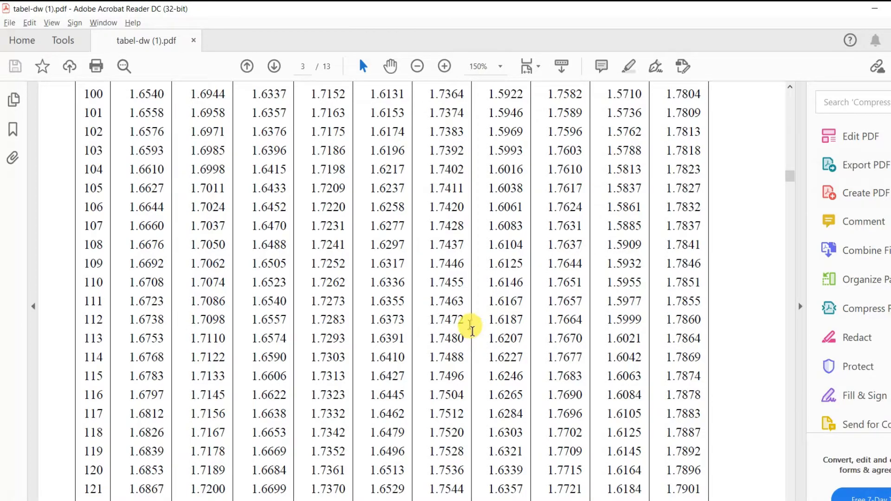
pyautogui.moveTo(465, 321); pyautogui.dragTo(429, 321)
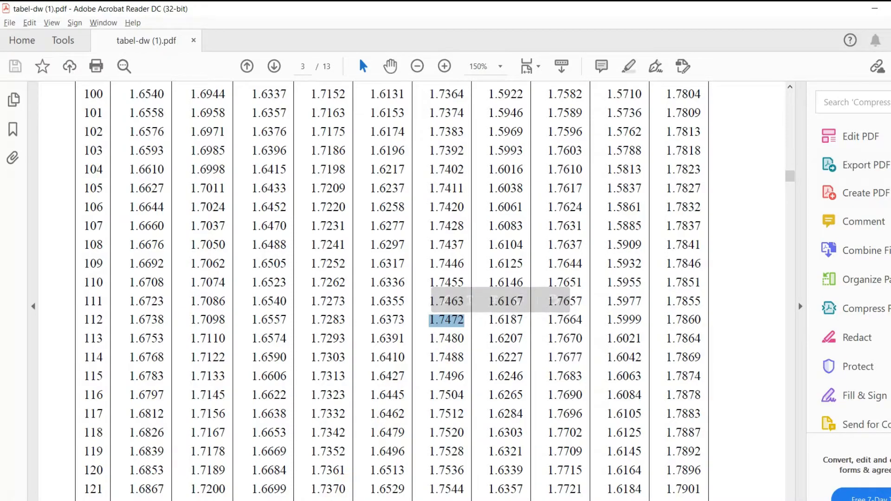
# Switch back to the Excel workbook and check the DU entry and its value, then the DW label.
pyautogui.hotkey('alt', 'Tab')
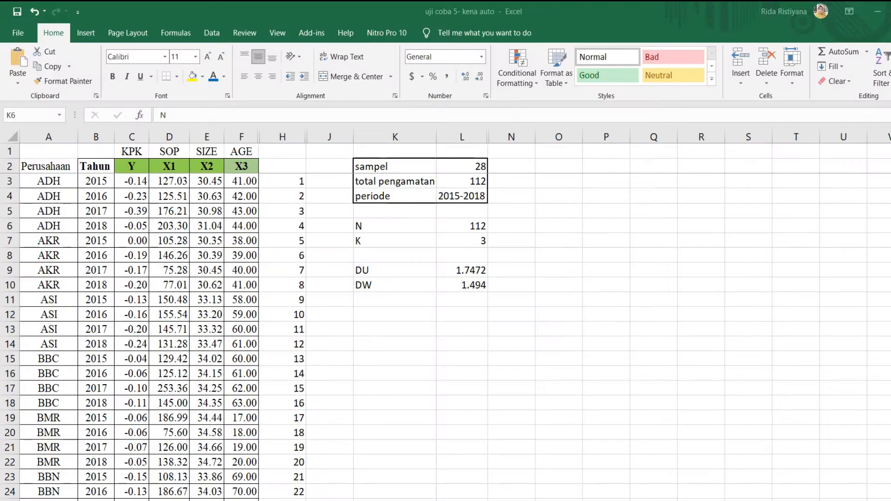
pyautogui.click(475, 342)
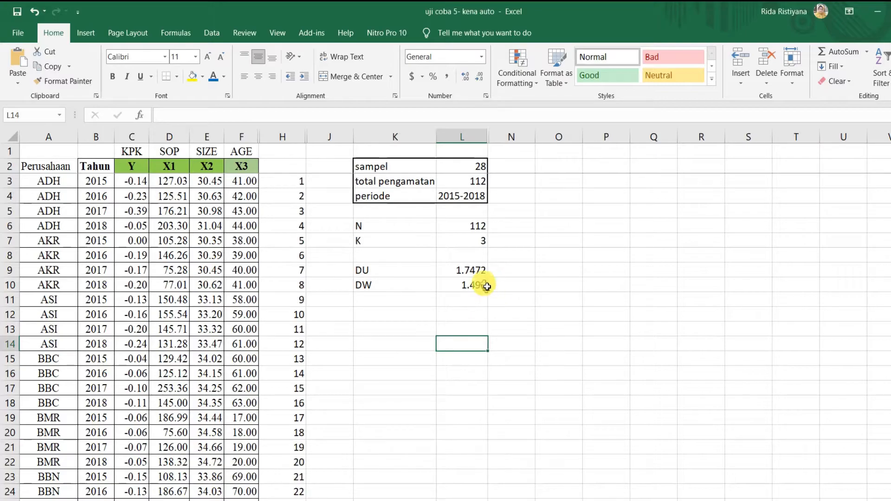
pyautogui.click(470, 270)
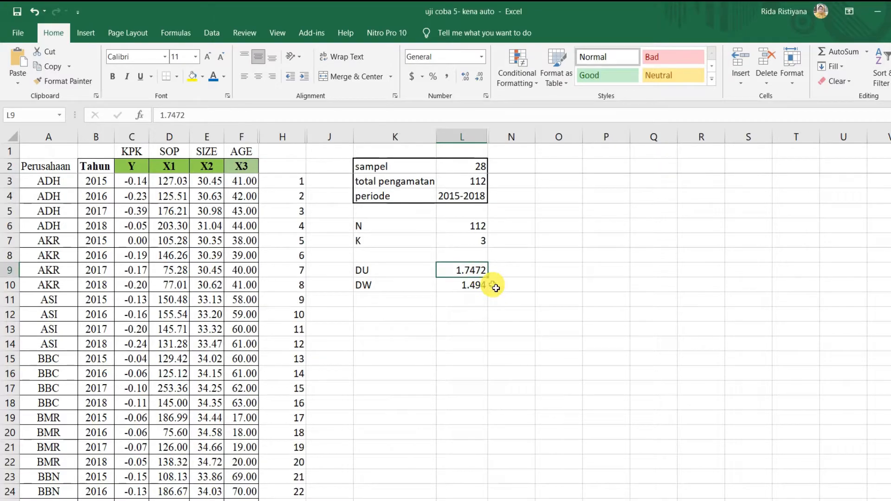
pyautogui.click(394, 270)
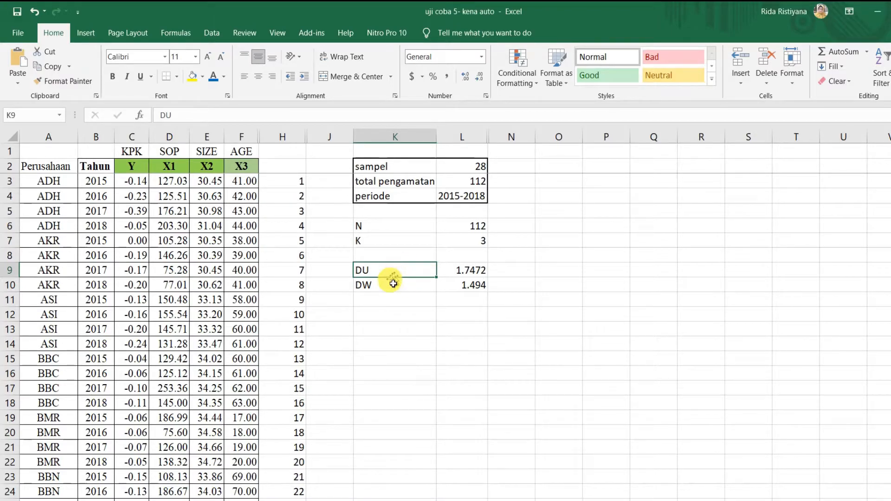
pyautogui.click(391, 291)
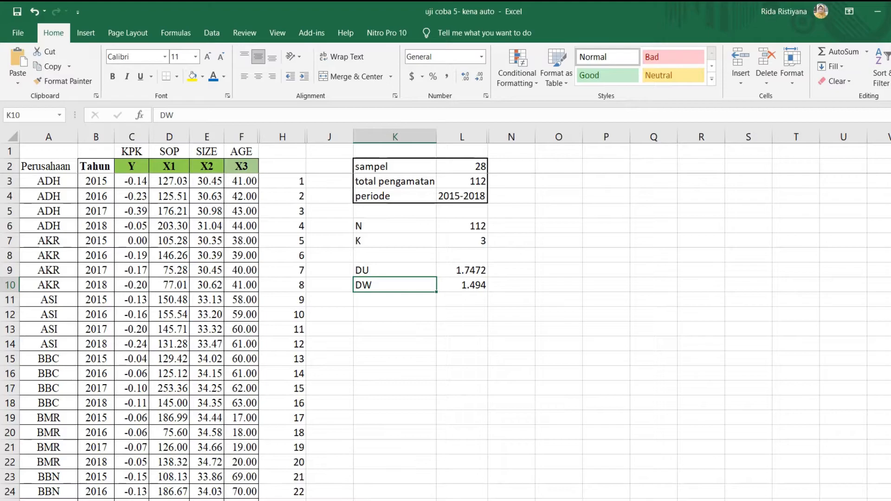
# Switch to the SPSS output and check the Durbin-Watson value in the Model Summary table.
pyautogui.click(386, 500)
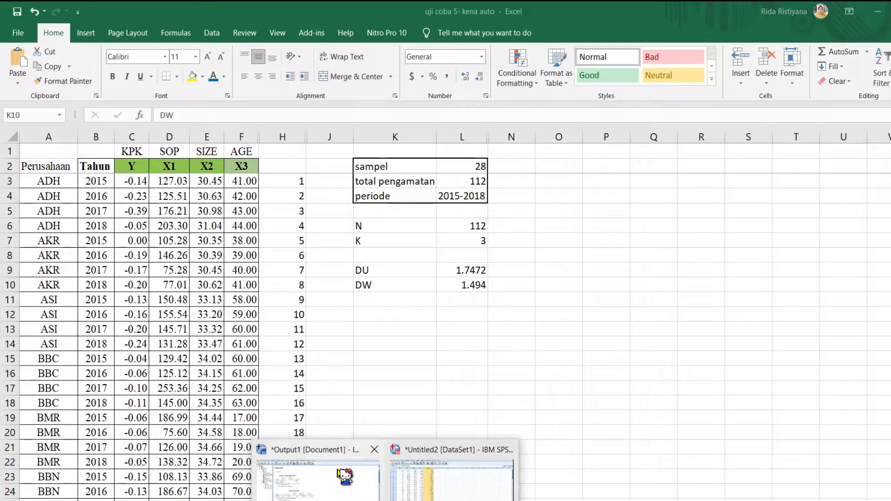
pyautogui.click(344, 471)
pyautogui.click(420, 290)
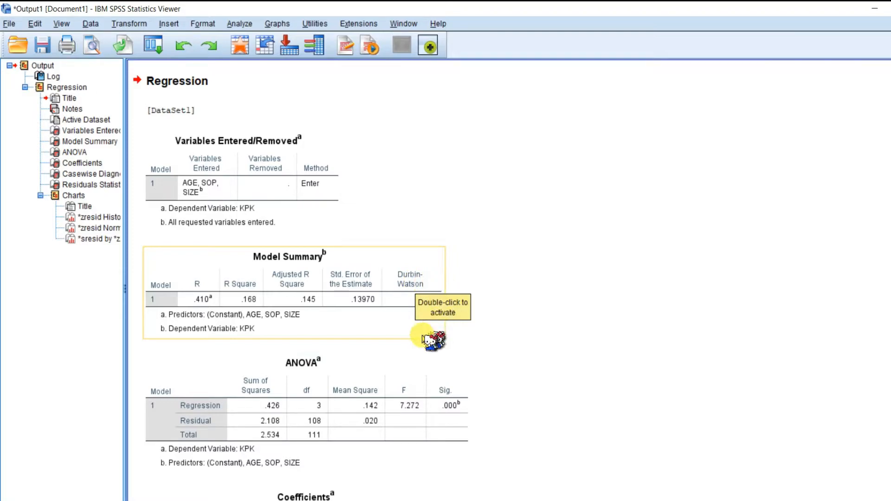
pyautogui.click(576, 330)
pyautogui.click(425, 304)
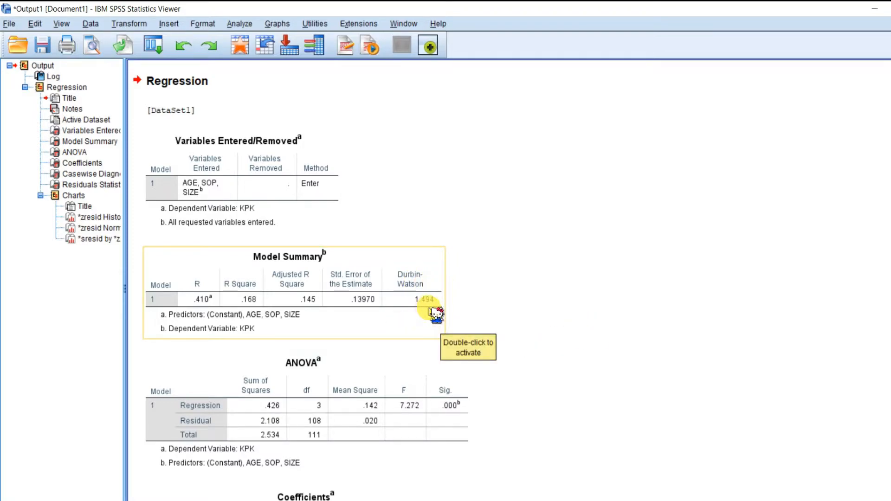
# Return to the Excel workbook and compare the DW value with the DU value.
pyautogui.hotkey('alt', 'Tab')
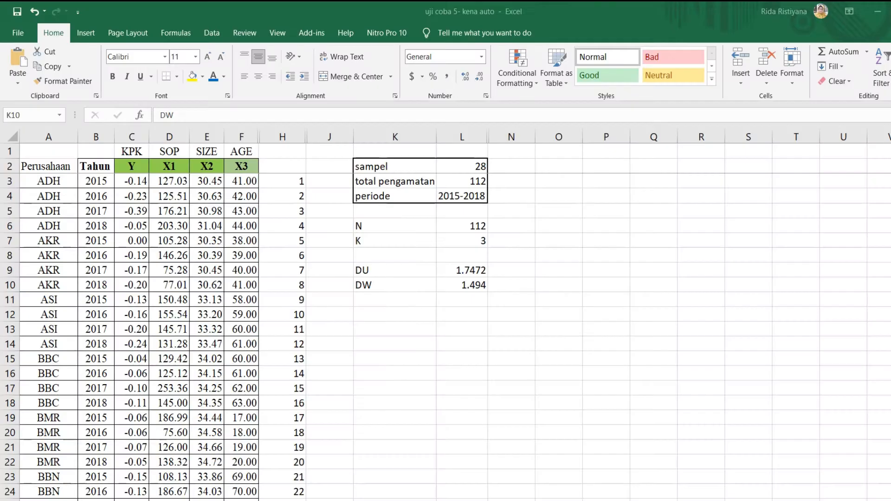
pyautogui.click(479, 288)
pyautogui.click(553, 301)
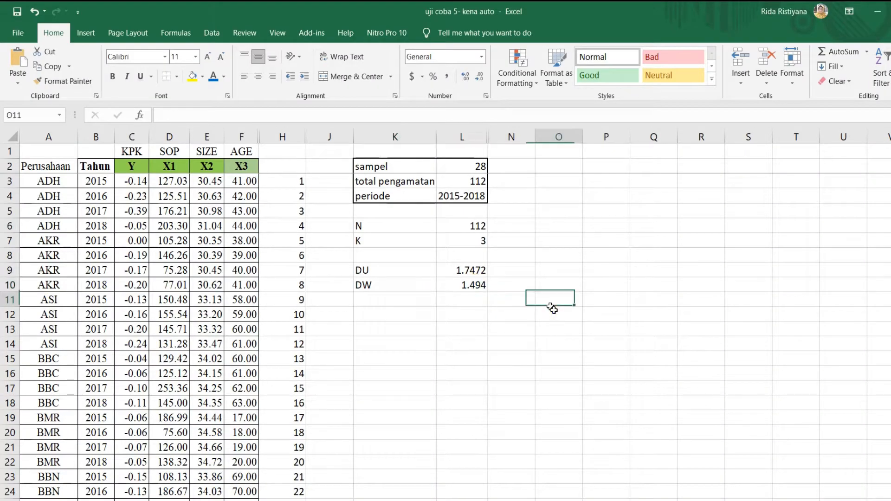
pyautogui.click(470, 273)
pyautogui.click(470, 291)
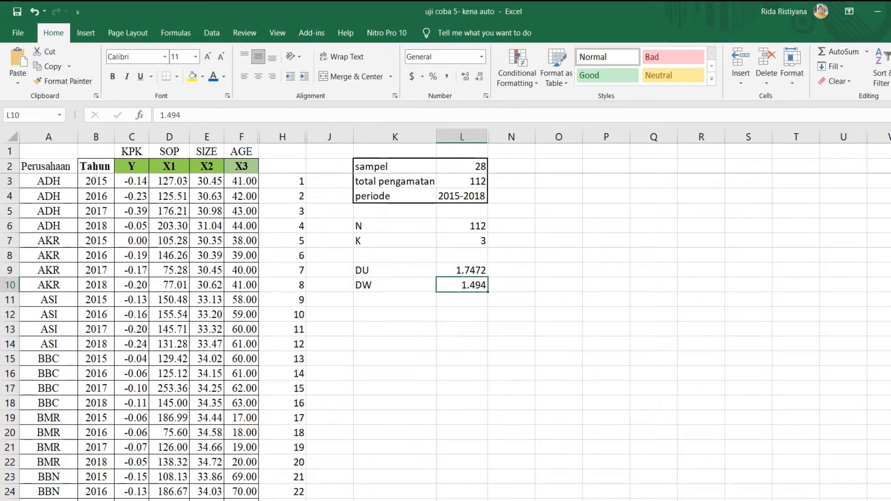
# Switch to the PowerPoint presentation and show slide 11 on autocorrelation test methods to read the Durbin-Watson criterion.
pyautogui.hotkey('alt', 'Tab')
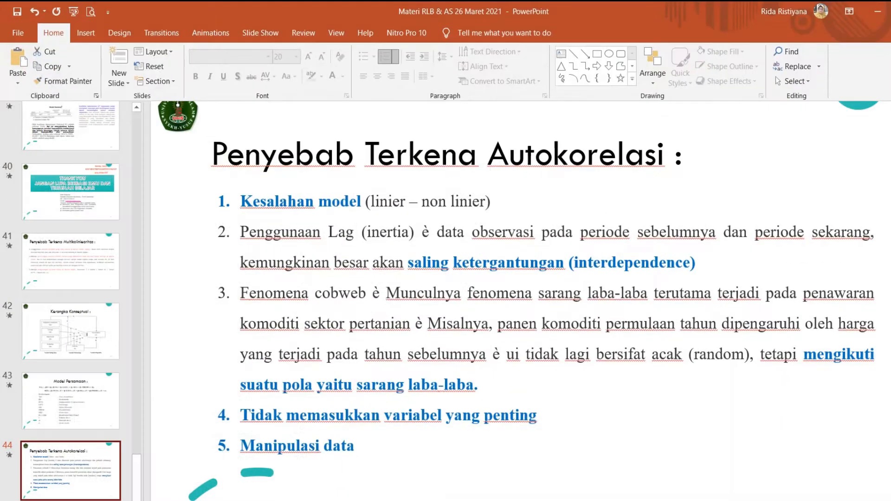
pyautogui.moveTo(139, 483); pyautogui.dragTo(140, 220)
pyautogui.click(69, 206)
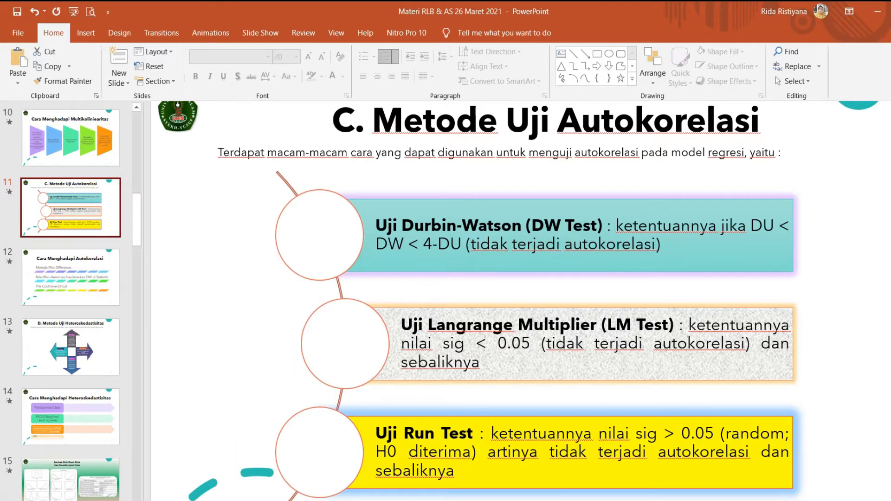
# Switch back to the Excel workbook and enter the criterion "DU < DW < 4-DU" in cell K12.
pyautogui.hotkey('alt', 'Tab')
pyautogui.click(421, 343)
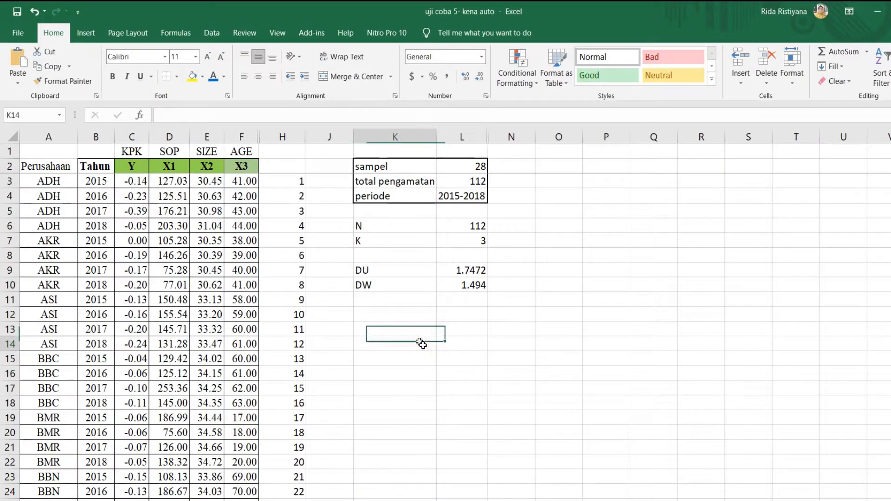
pyautogui.click(383, 318)
pyautogui.write('DU')
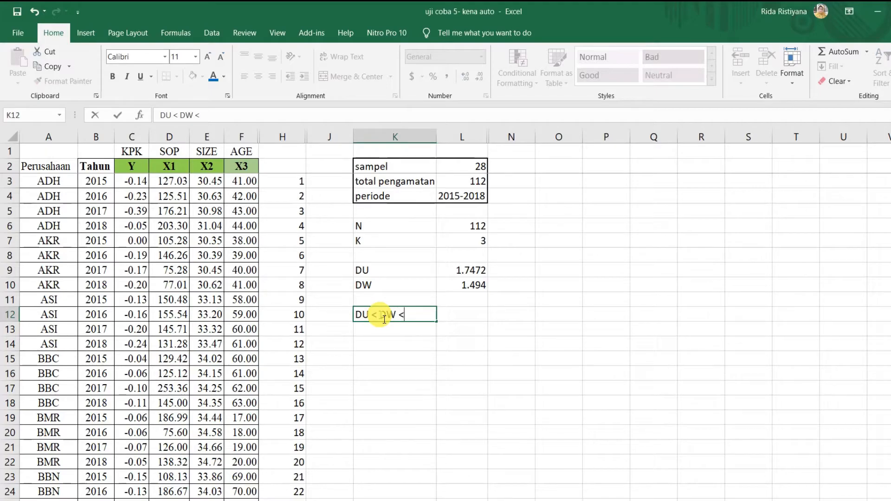
pyautogui.write('< DW < 4-DU')
pyautogui.click(586, 363)
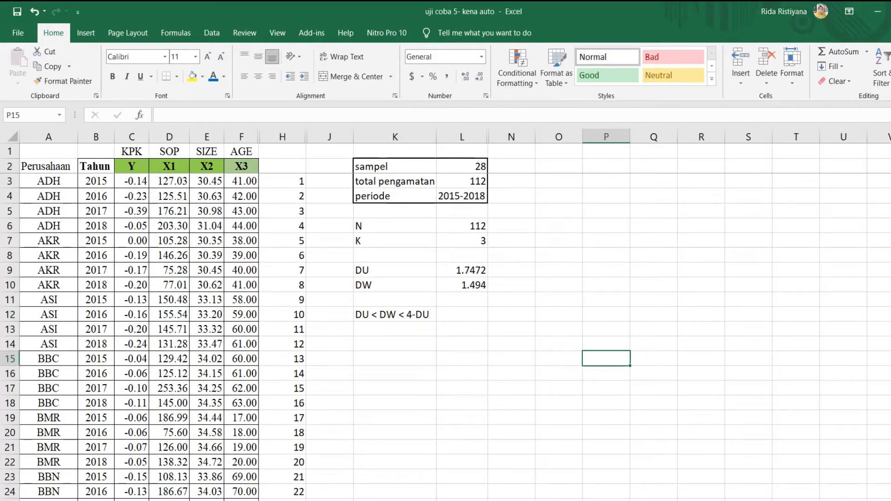
# Copy the DU value from cell L9 into cell K14, below the criterion.
pyautogui.scroll(3, 446, 315)
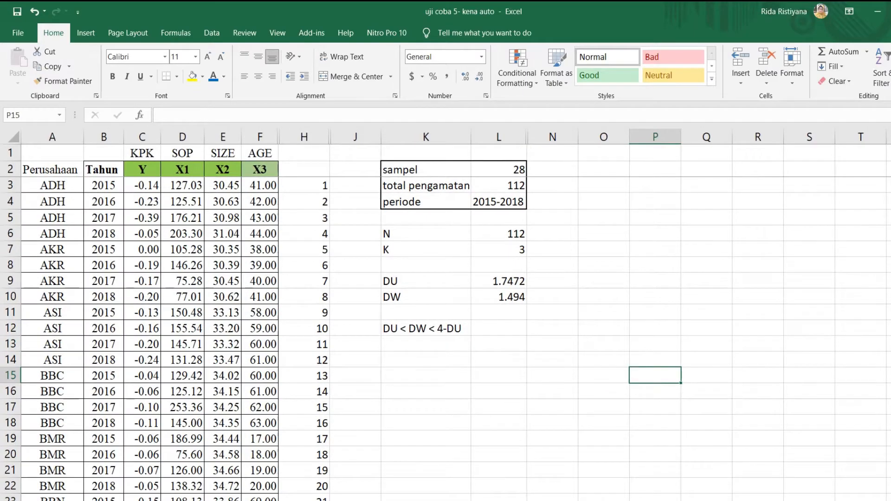
pyautogui.keyDown('ctrl'); pyautogui.scroll(2, 662, 392); pyautogui.keyUp('ctrl')
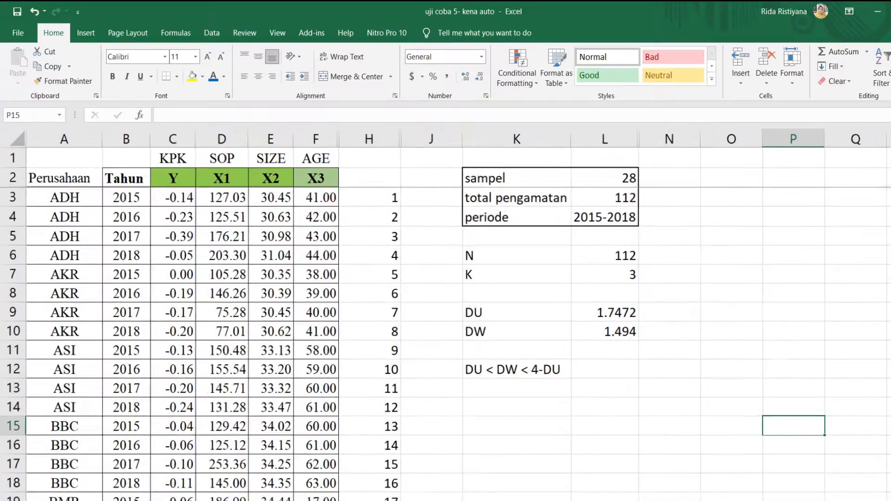
pyautogui.scroll(-1, 661, 390)
pyautogui.scroll(-1, 661, 390)
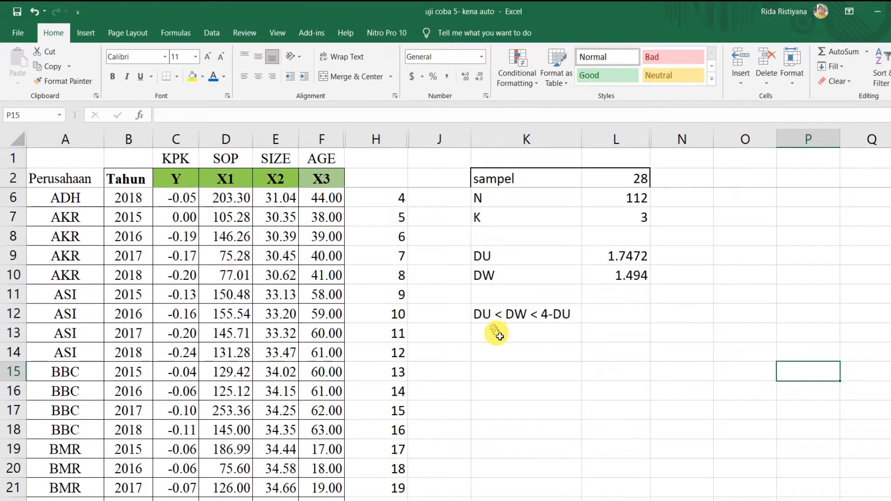
pyautogui.click(500, 358)
pyautogui.click(622, 257)
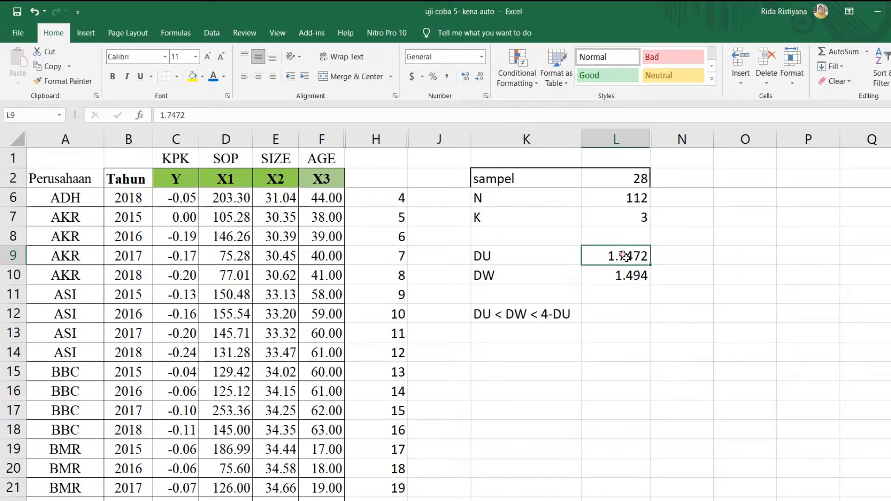
pyautogui.hotkey('ctrl', 'c')
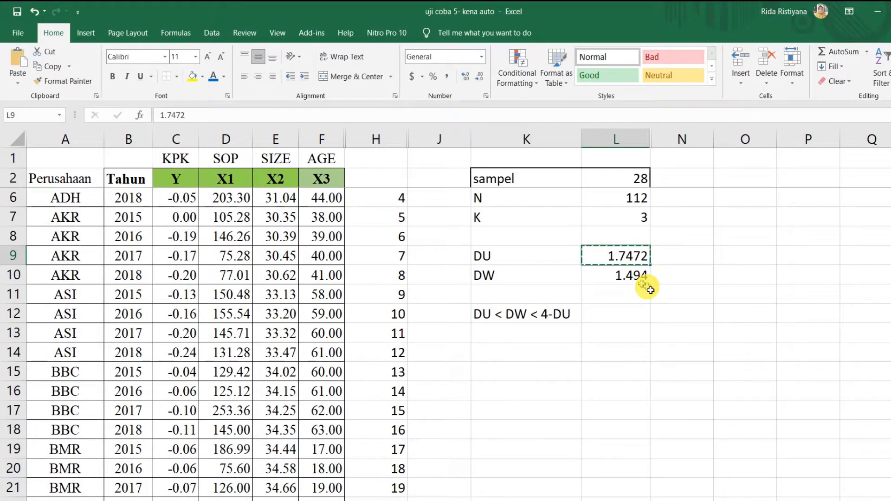
pyautogui.click(507, 353)
pyautogui.hotkey('ctrl', 'v')
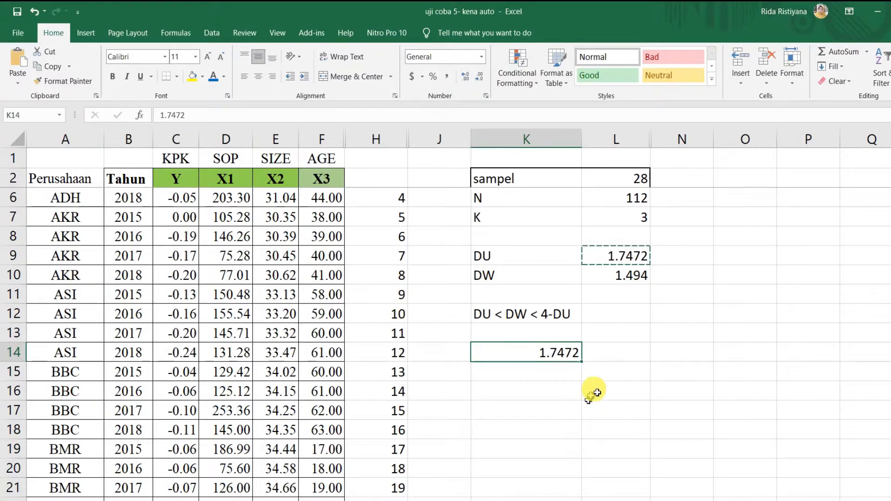
pyautogui.press('Escape')
# Copy the DW value from cell L10 into cell L14, beside the copied DU value.
pyautogui.click(633, 277)
pyautogui.hotkey('ctrl', 'c')
pyautogui.click(625, 353)
pyautogui.hotkey('ctrl', 'v')
pyautogui.click(749, 379)
pyautogui.press('Escape')
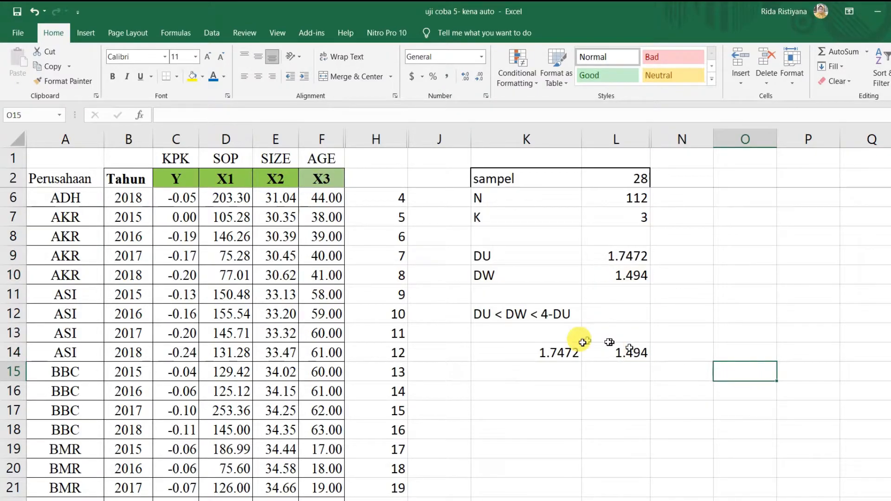
# Make the criterion text "DU < DW < 4-DU" in cell K12 bold.
pyautogui.click(506, 316)
pyautogui.click(258, 56)
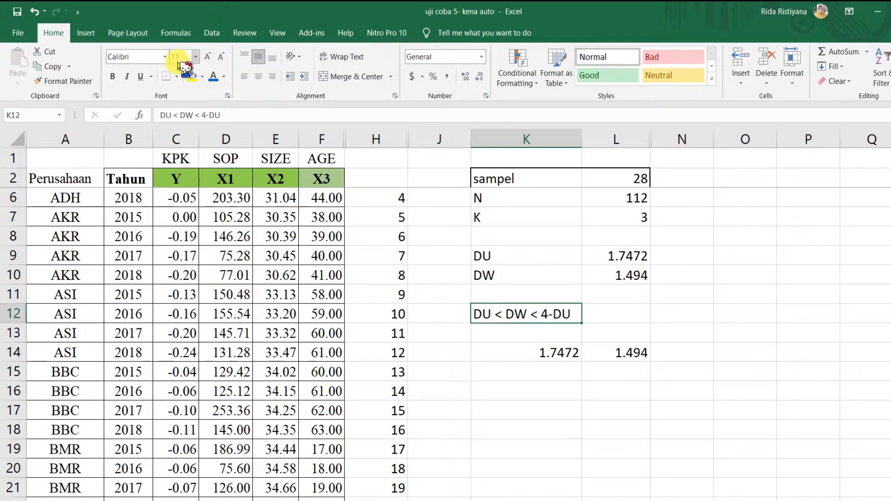
pyautogui.click(112, 76)
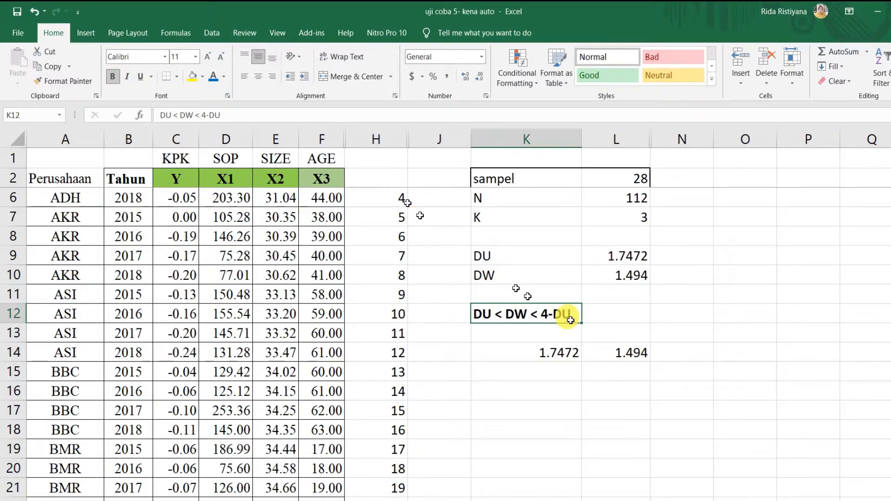
pyautogui.click(617, 332)
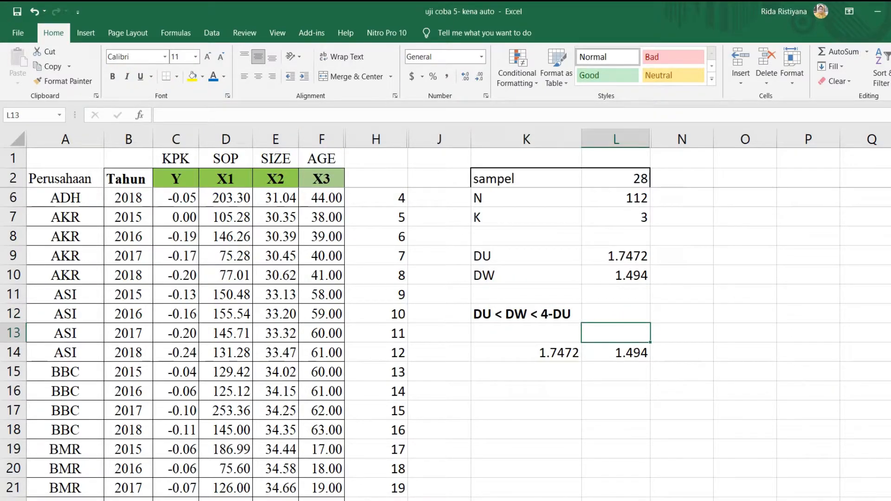
# Compare the DU value in K14 with the DW value in L14 according to the criterion in K12.
pyautogui.scroll(3, 766, 444)
pyautogui.scroll(-2, 765, 445)
pyautogui.scroll(1, 726, 344)
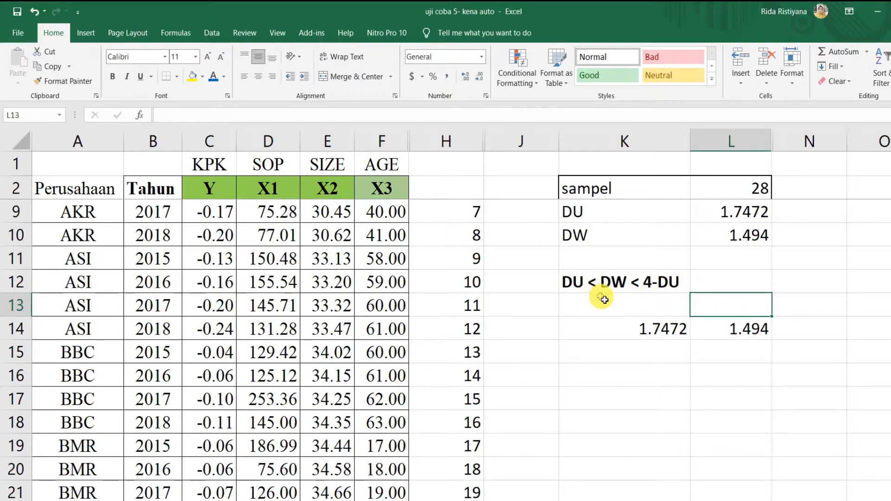
pyautogui.click(660, 332)
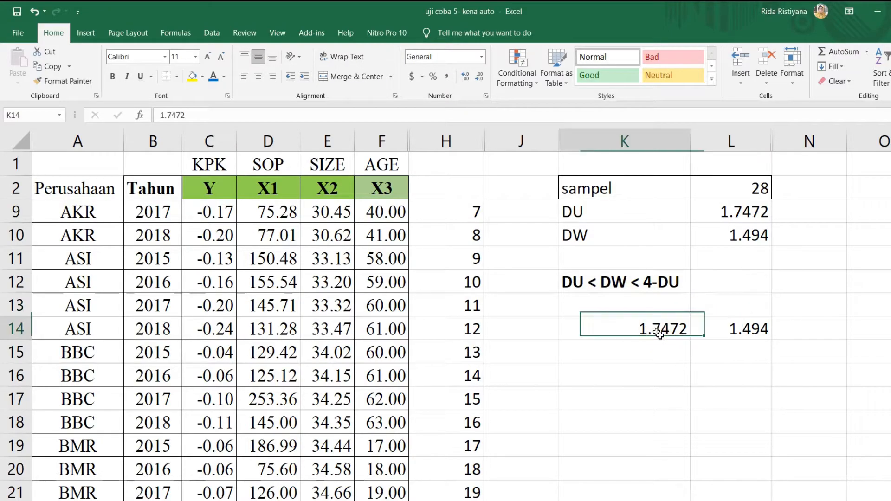
pyautogui.click(725, 332)
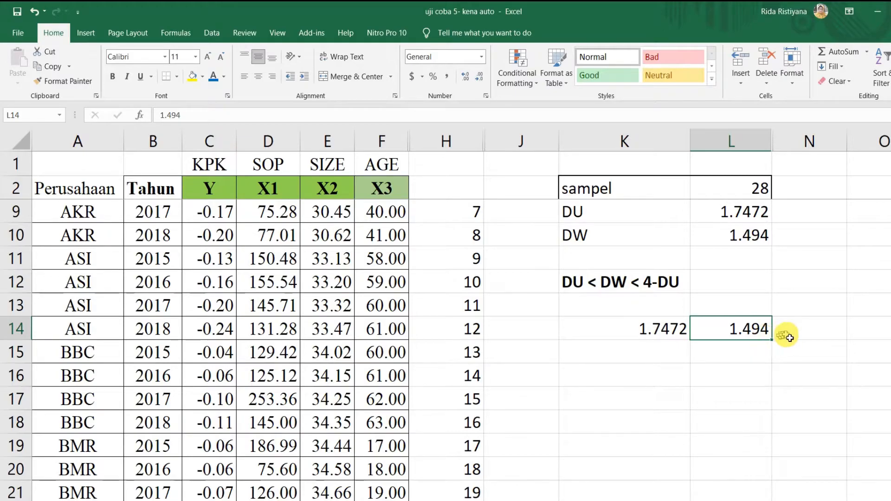
pyautogui.click(731, 351)
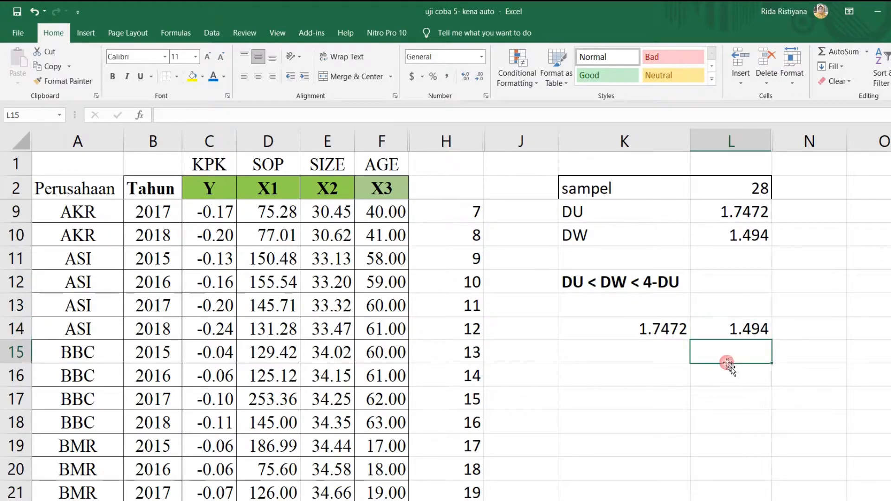
pyautogui.click(732, 331)
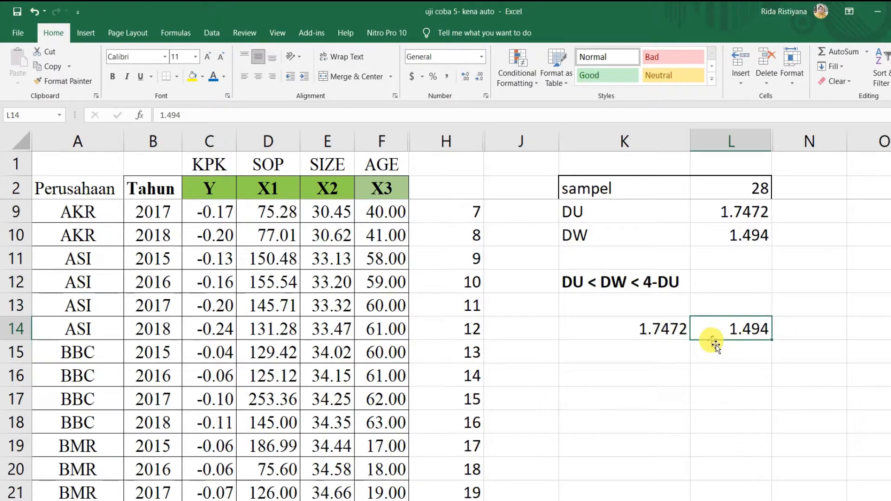
pyautogui.click(665, 328)
# Enter the conclusion "KENA AUTOKORELASI" in cell N14, beside the copied DU and DW values.
pyautogui.click(808, 334)
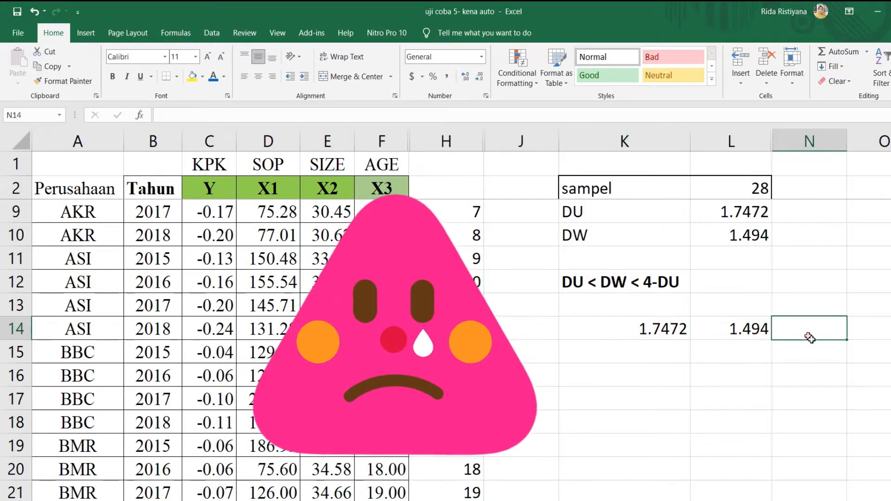
pyautogui.write('KENA AUTO')
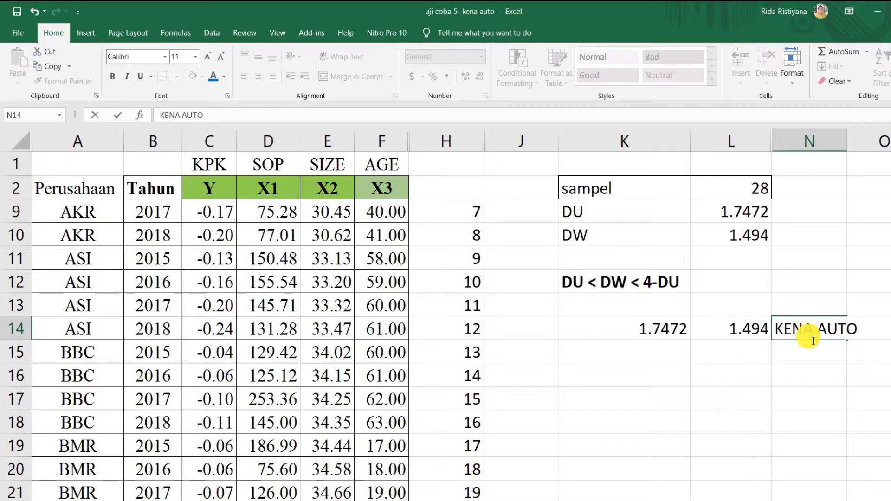
pyautogui.write('KORELASO')
pyautogui.press('BackSpace')
pyautogui.write('I')
pyautogui.press('Return')
# Recheck the conclusion in N14 against the criterion in K12 and the values in K14 and L14.
pyautogui.click(813, 335)
pyautogui.click(729, 330)
pyautogui.click(614, 291)
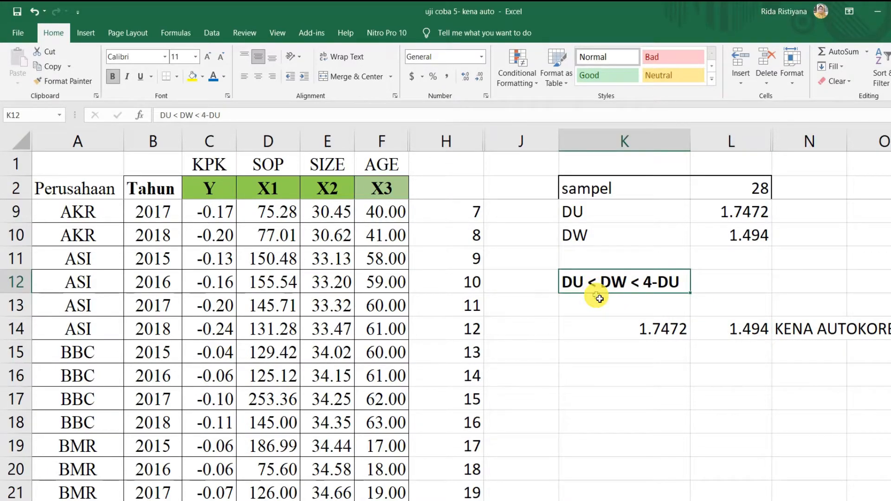
pyautogui.click(683, 335)
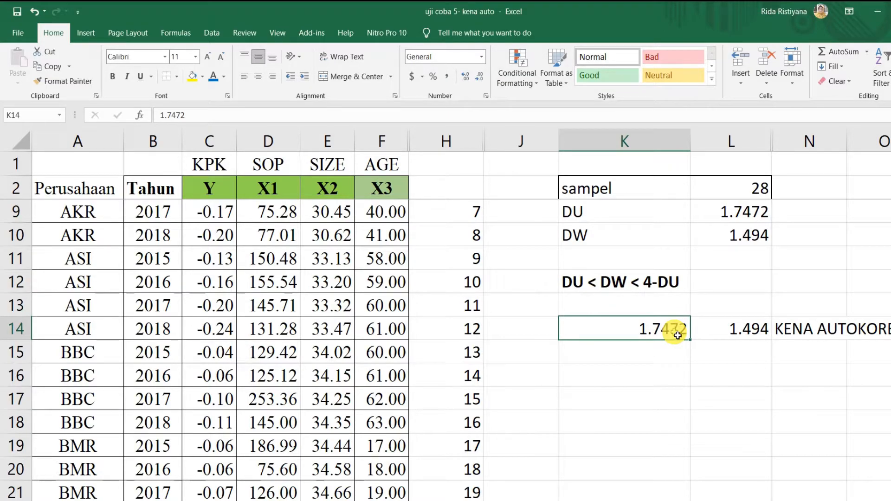
pyautogui.moveTo(634, 326); pyautogui.dragTo(743, 331)
pyautogui.click(752, 371)
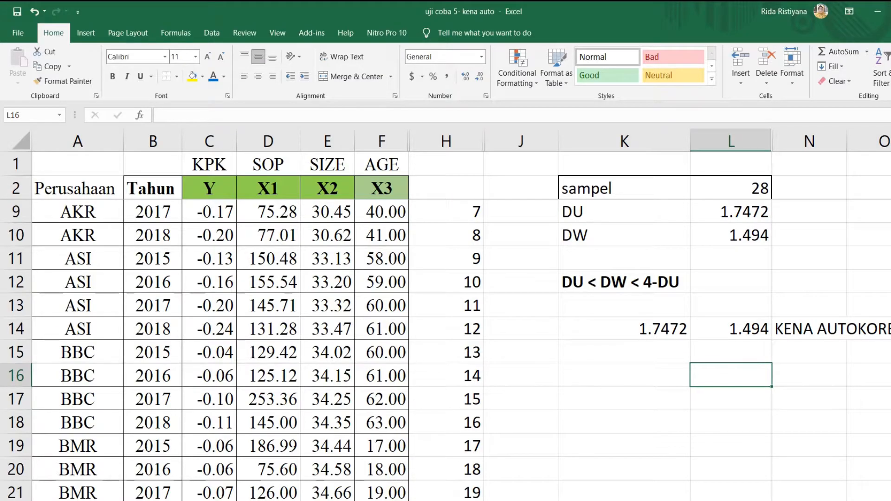
# Switch to the SPSS output viewer and look through the regression result tables.
pyautogui.moveTo(386, 500)
pyautogui.click(351, 490)
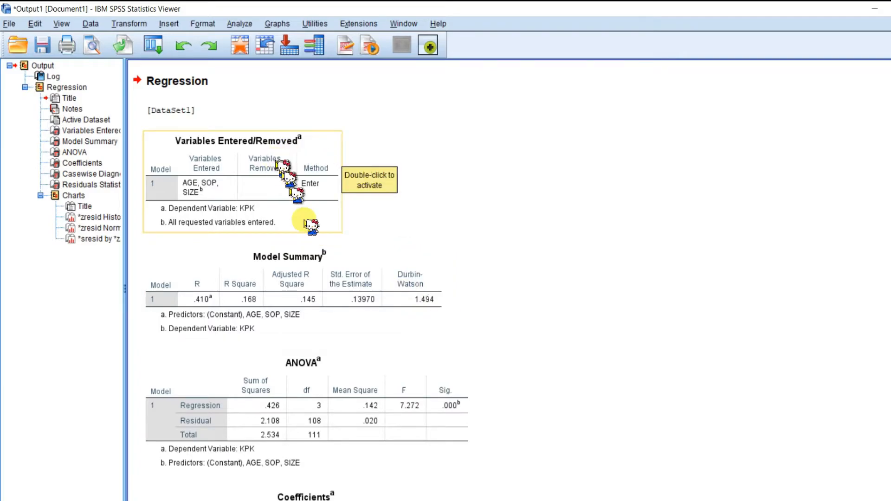
pyautogui.scroll(-6, 311, 226)
pyautogui.scroll(7, 394, 398)
pyautogui.scroll(-3, 416, 450)
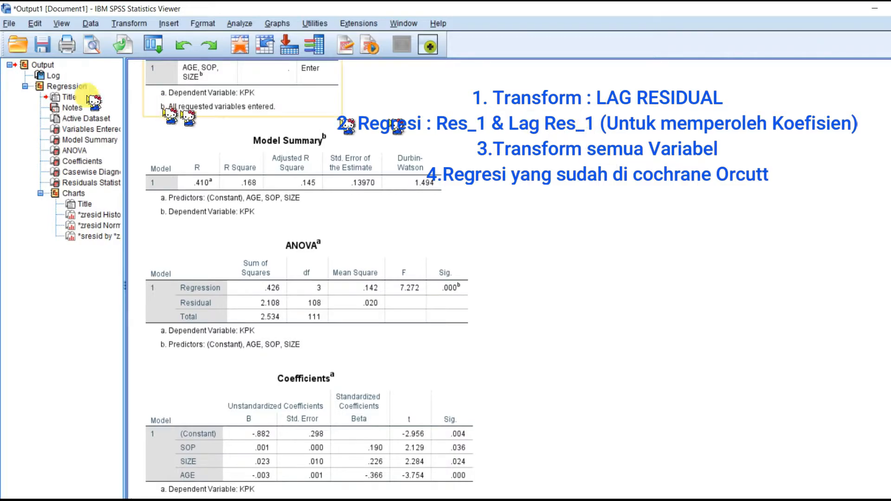
# Start a Compute Variable transformation and name the target variable Lag_Res_1.
pyautogui.click(127, 26)
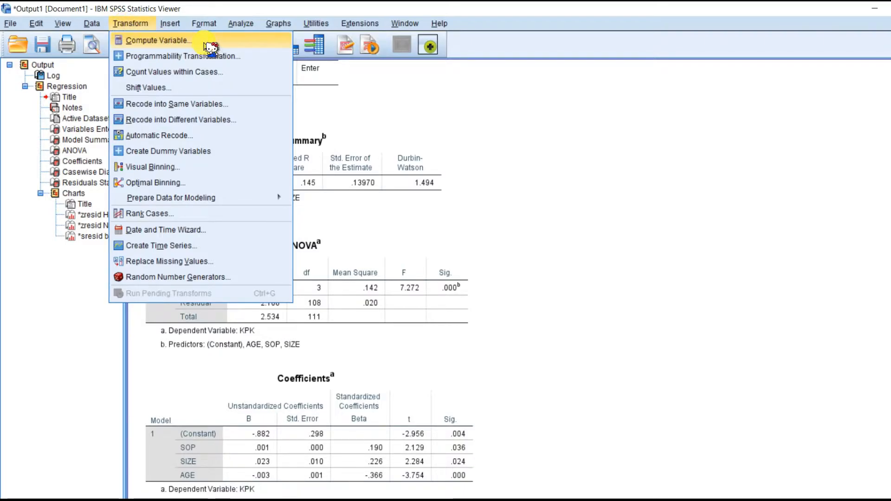
pyautogui.click(209, 42)
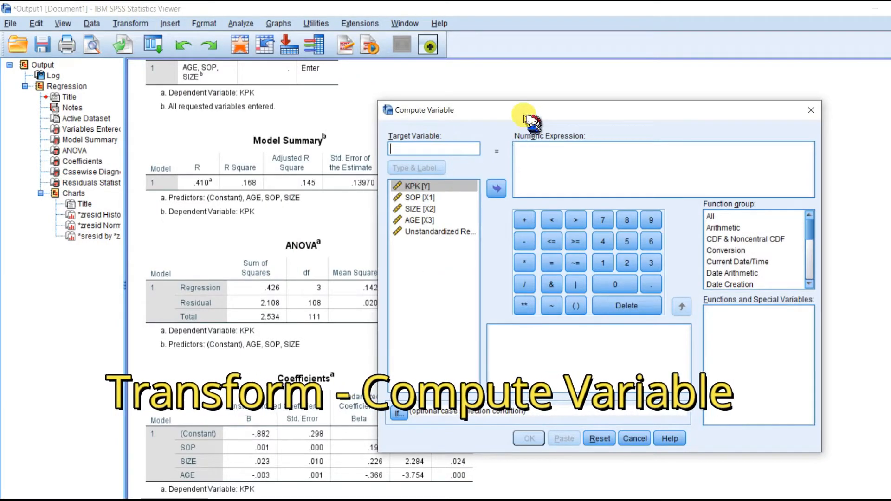
pyautogui.moveTo(527, 114); pyautogui.dragTo(532, 82)
pyautogui.click(425, 119)
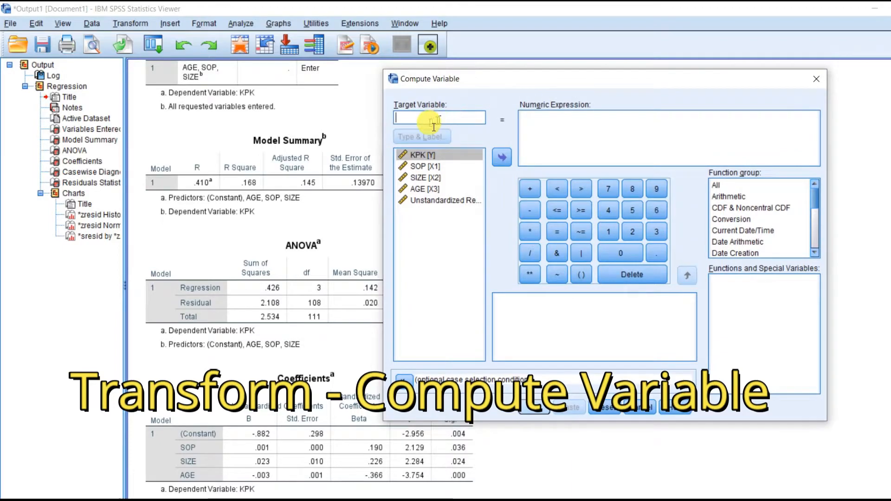
pyautogui.write('L')
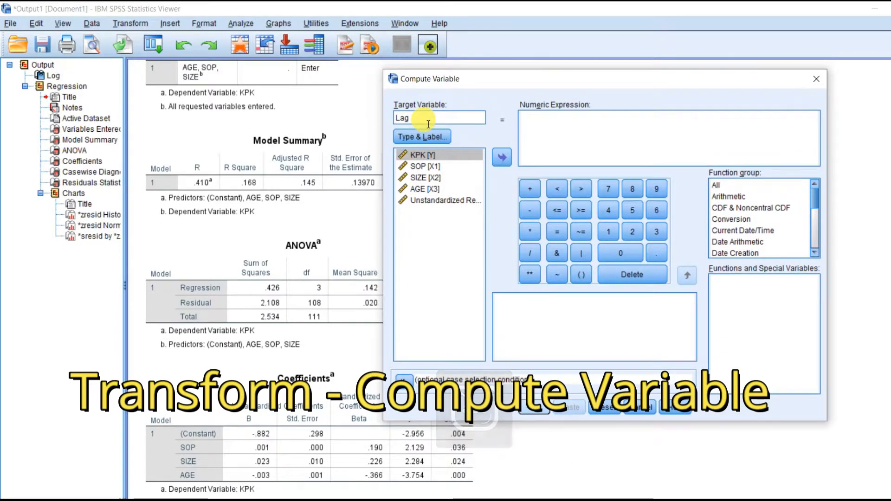
pyautogui.write('ag_')
pyautogui.press('BackSpace')
pyautogui.write('res')
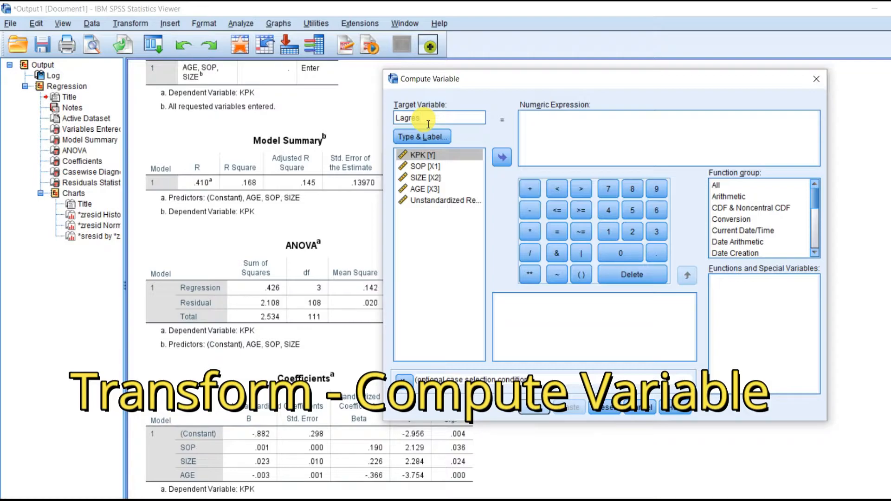
pyautogui.press('BackSpace')
pyautogui.press('BackSpace')
pyautogui.write('_Res_1')
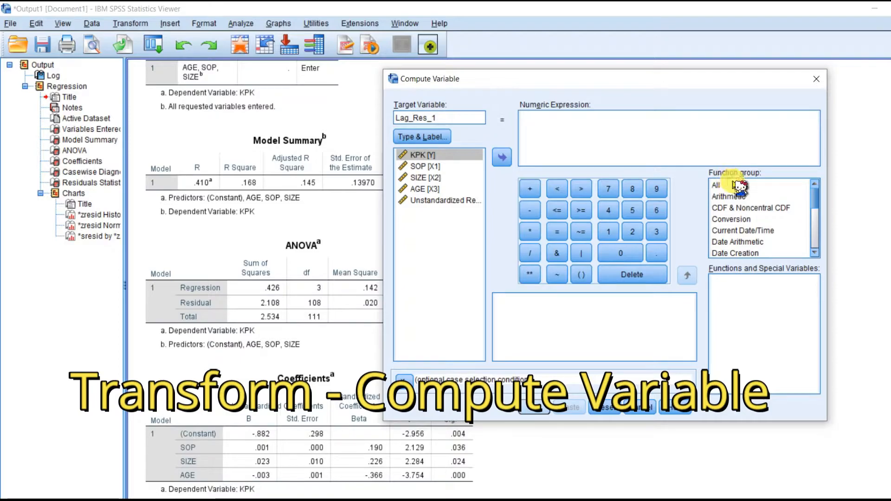
# Insert the Lag(1) function from the All function group into the numeric expression.
pyautogui.click(717, 187)
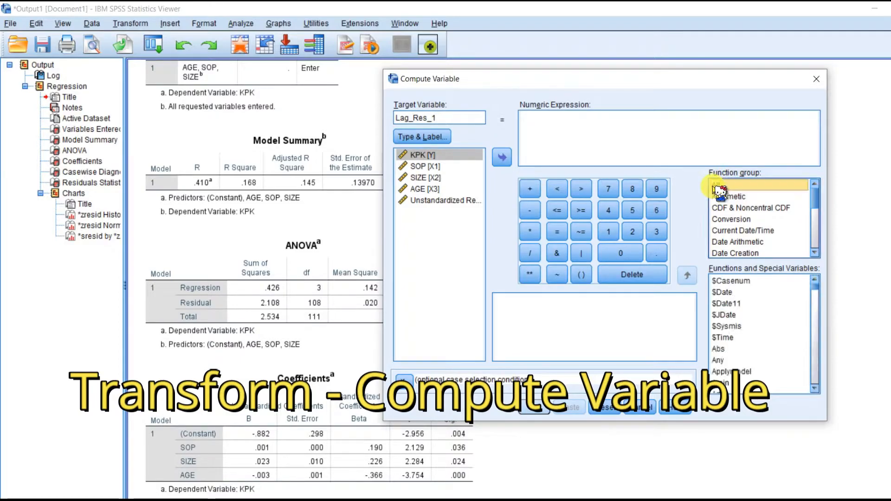
pyautogui.scroll(-3, 764, 357)
pyautogui.scroll(-20, 764, 358)
pyautogui.scroll(-3, 764, 357)
pyautogui.scroll(2, 757, 355)
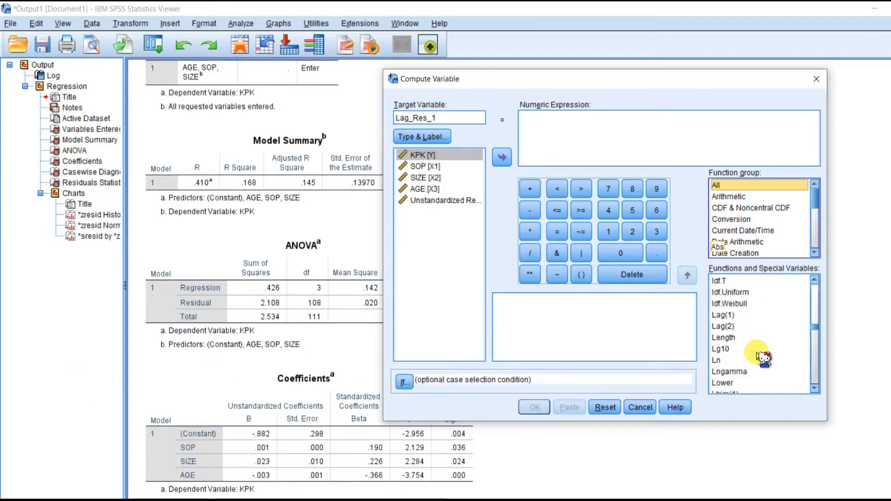
pyautogui.click(738, 317)
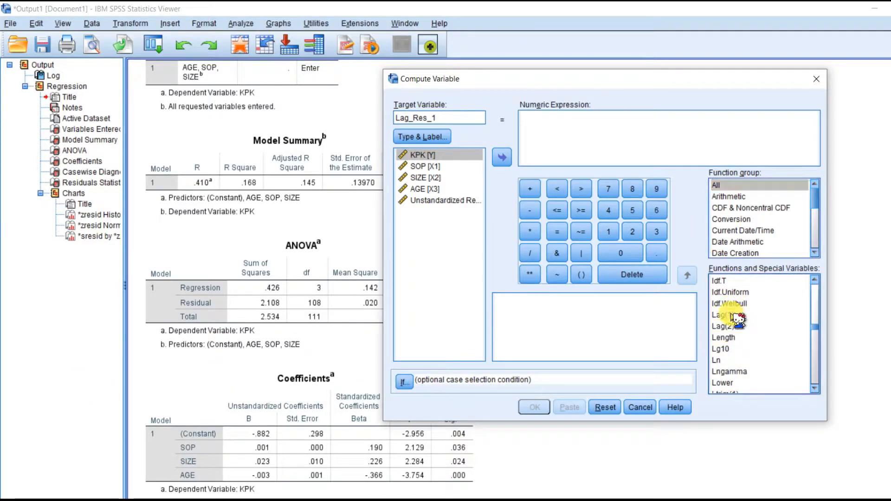
pyautogui.click(687, 277)
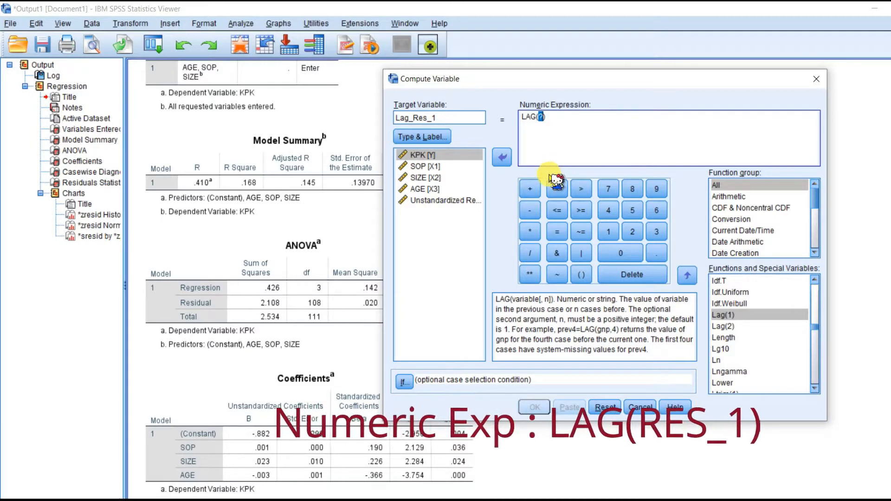
# Use the unstandardized residual as the function's argument, giving LAG(RES_1), and compute the variable.
pyautogui.click(451, 202)
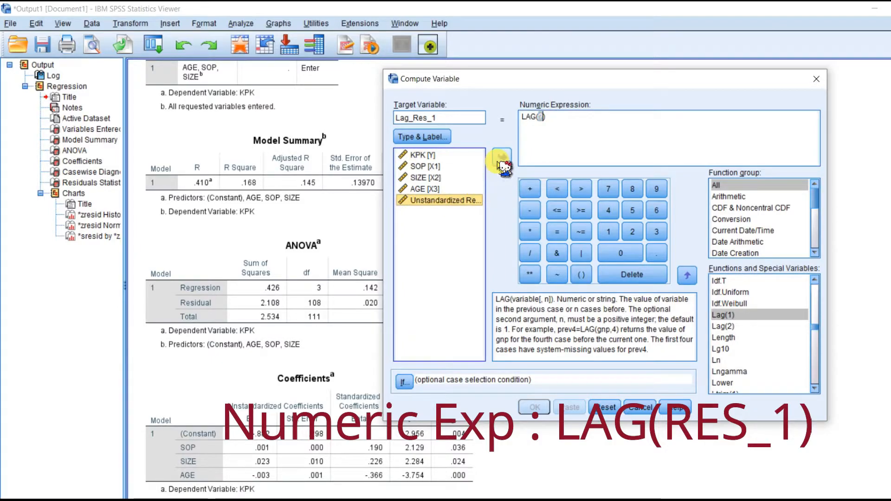
pyautogui.click(500, 159)
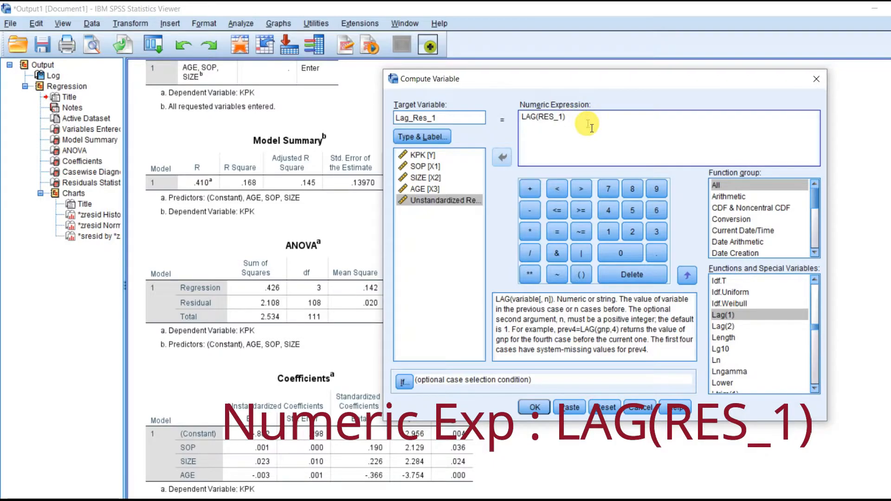
pyautogui.click(536, 407)
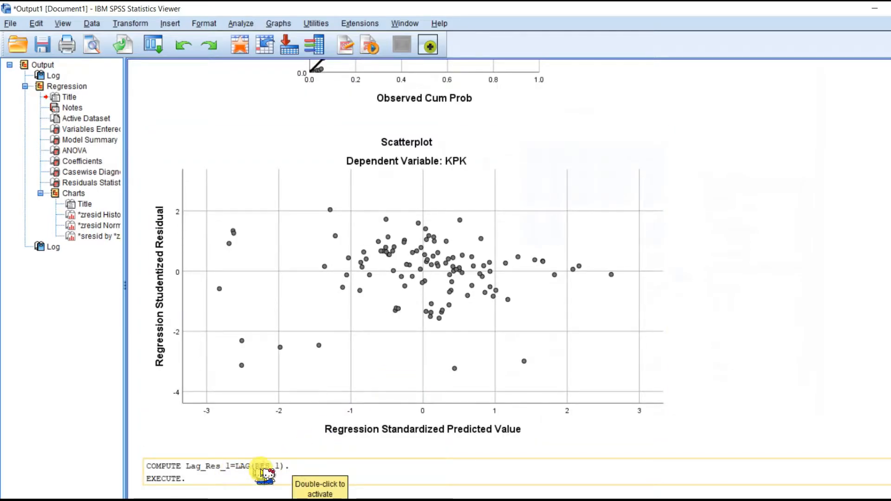
# Switch to the Data Editor and inspect the values in the new Lag_Res_1 column.
pyautogui.moveTo(385, 499)
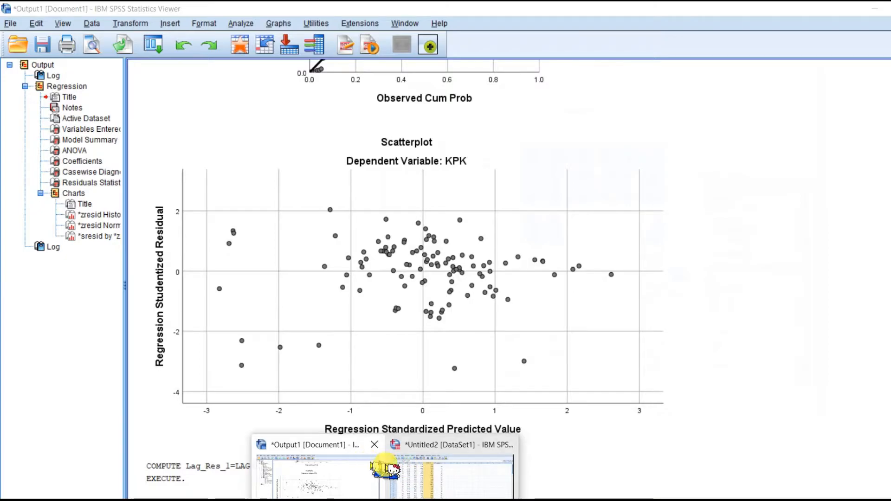
pyautogui.click(418, 473)
pyautogui.click(389, 88)
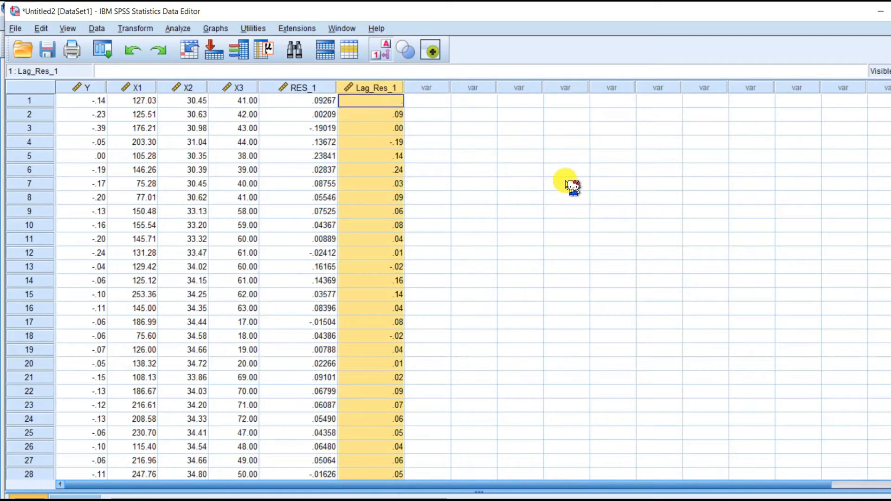
pyautogui.click(398, 102)
pyautogui.click(381, 89)
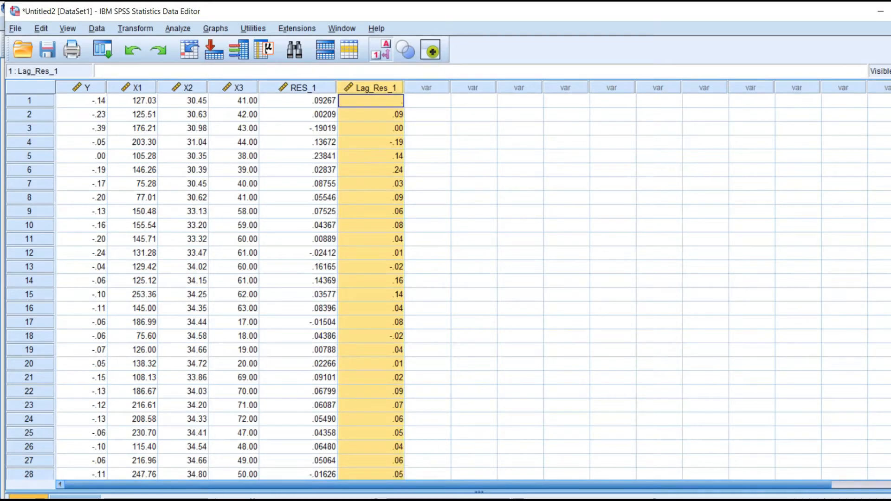
# From the output viewer, start a linear regression and replace the dependent variable KPK with the unstandardized residual (RES_1).
pyautogui.click(348, 483)
pyautogui.click(285, 471)
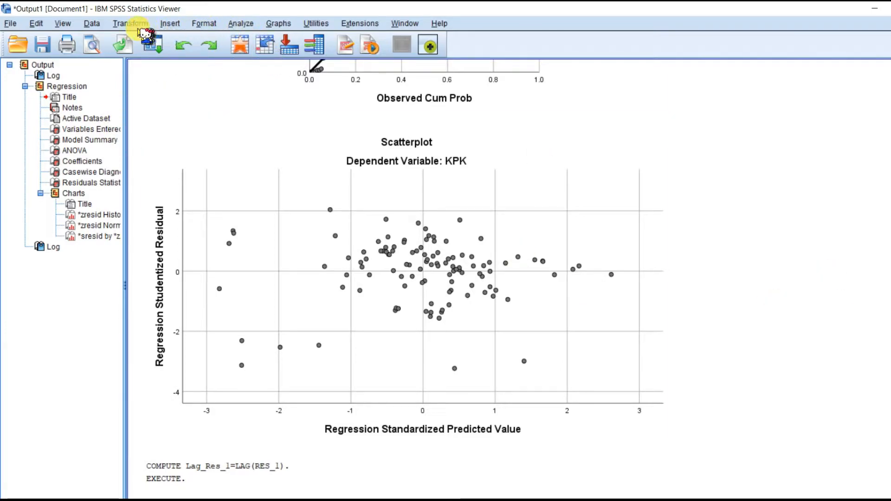
pyautogui.click(246, 24)
pyautogui.moveTo(288, 172)
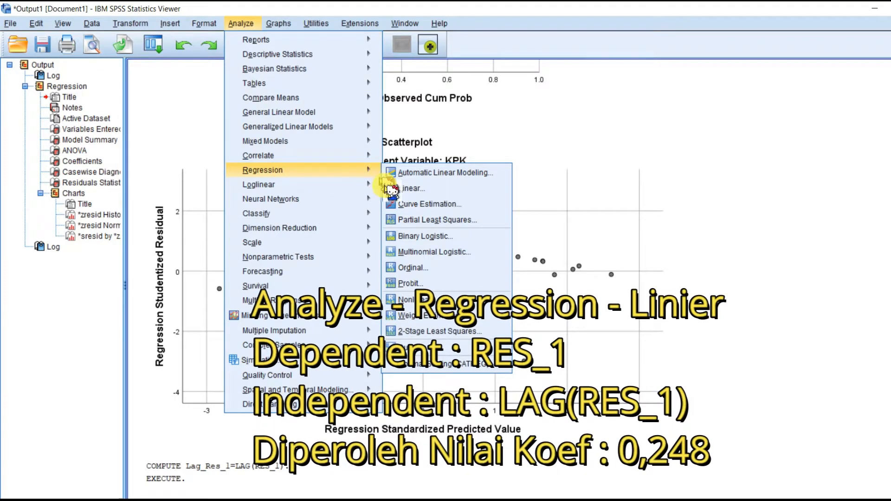
pyautogui.moveTo(352, 172)
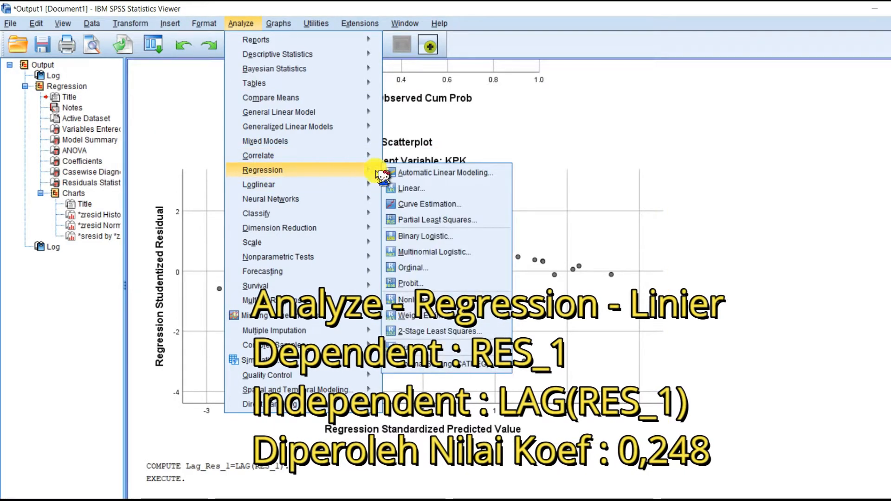
pyautogui.click(452, 189)
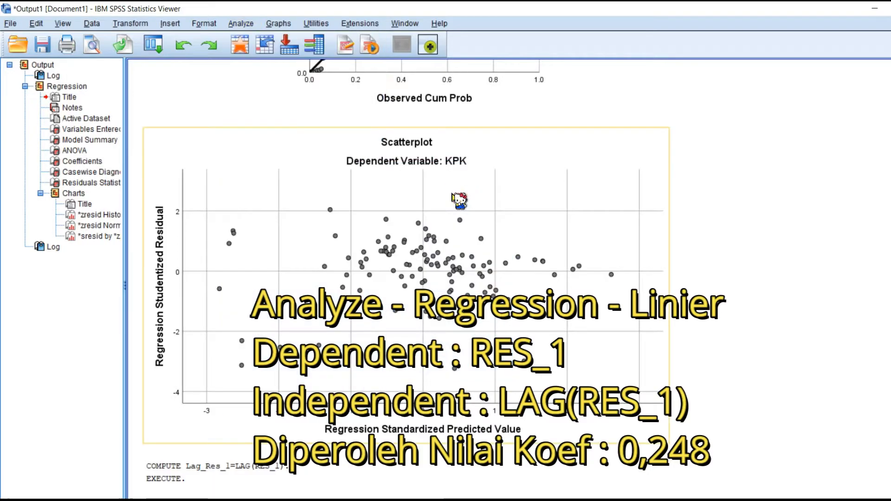
pyautogui.click(441, 120)
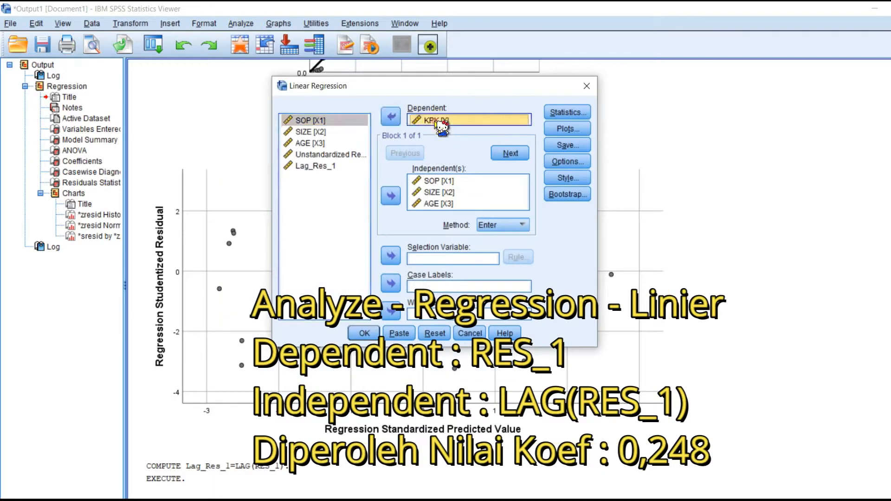
pyautogui.click(398, 120)
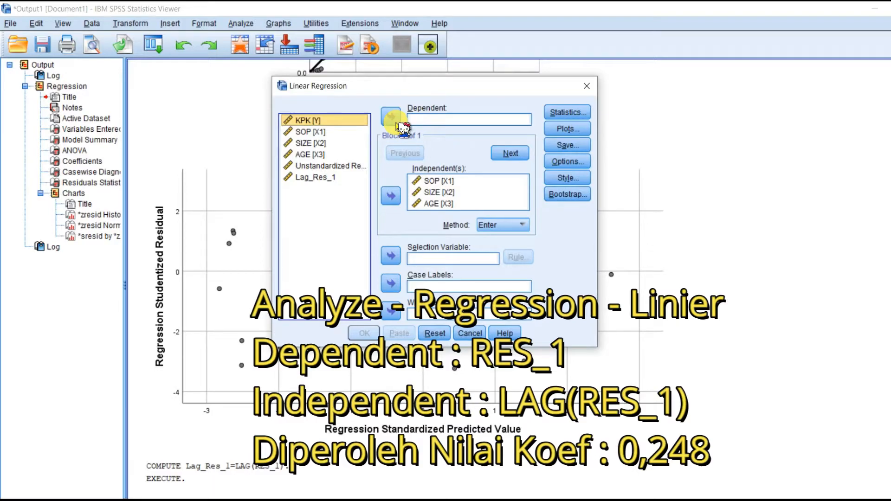
pyautogui.click(330, 178)
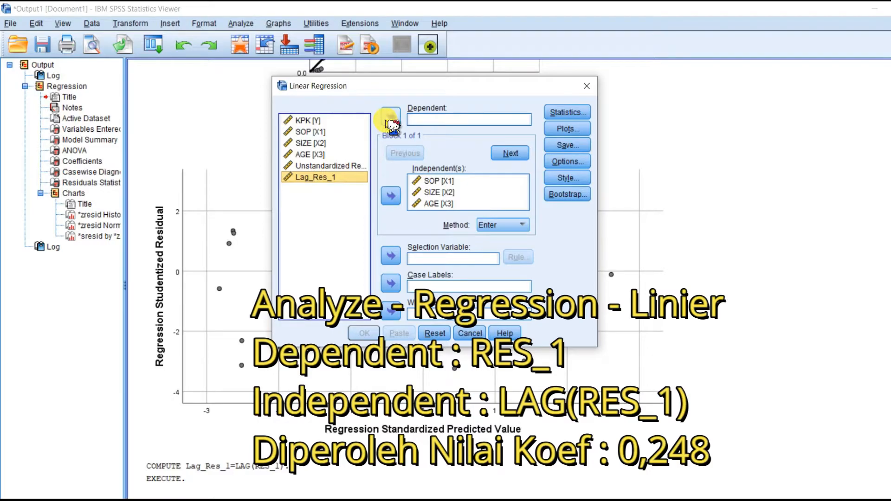
pyautogui.click(353, 166)
pyautogui.click(391, 118)
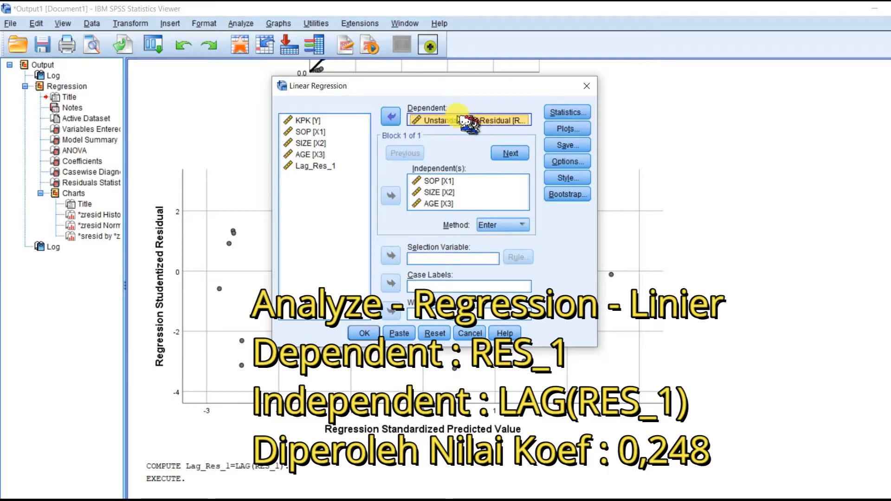
# Replace the independents SOP, SIZE and AGE with Lag_Res_1 and run the regression.
pyautogui.click(439, 191)
pyautogui.hotkey('ctrl', 'a')
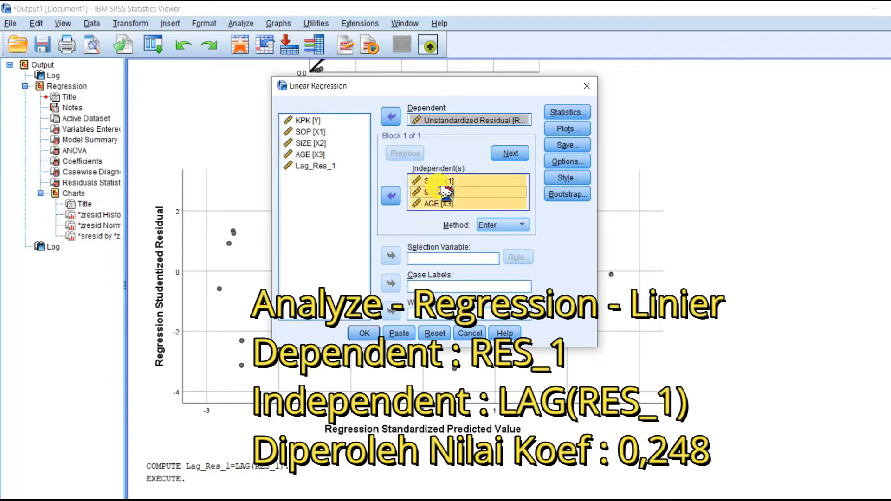
pyautogui.click(391, 196)
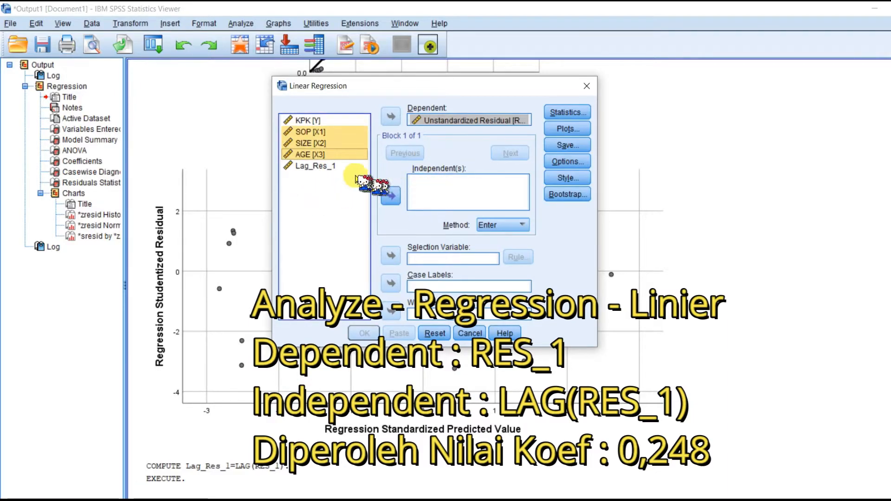
pyautogui.click(327, 166)
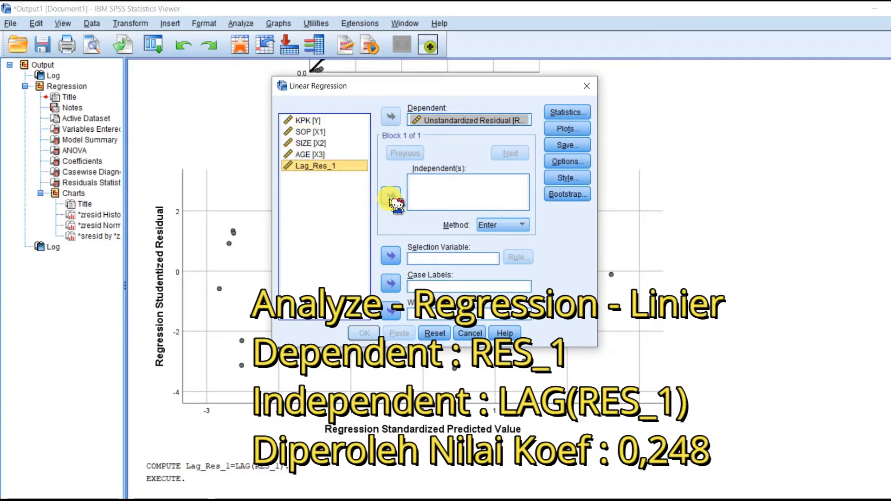
pyautogui.click(390, 198)
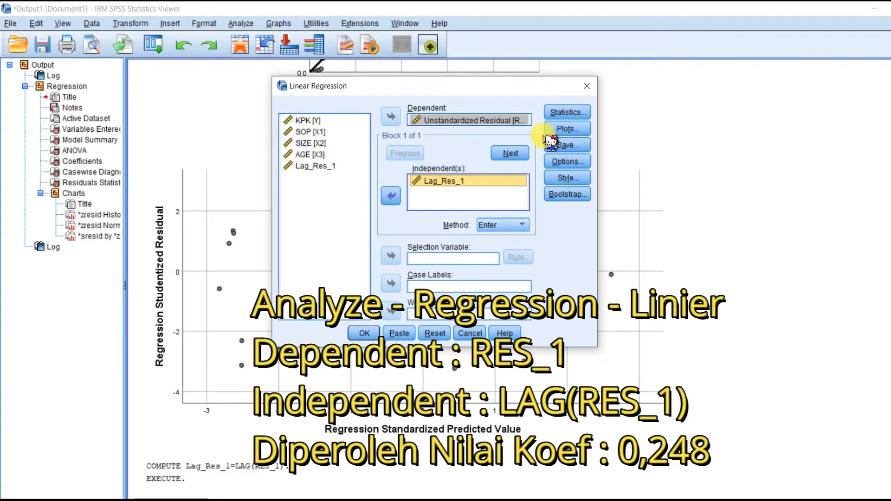
pyautogui.click(366, 336)
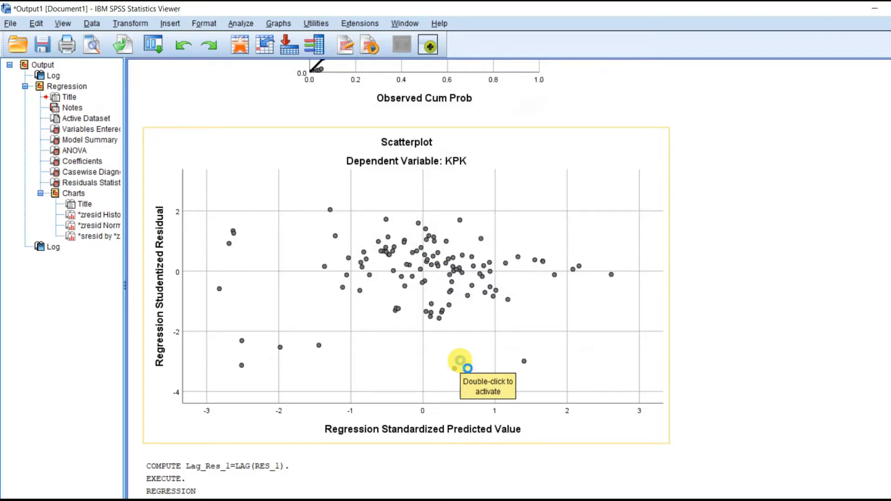
# Look through the residual regression's output, from the variables entered and Model Summary to the residual statistics and charts.
pyautogui.scroll(-5, 482, 346)
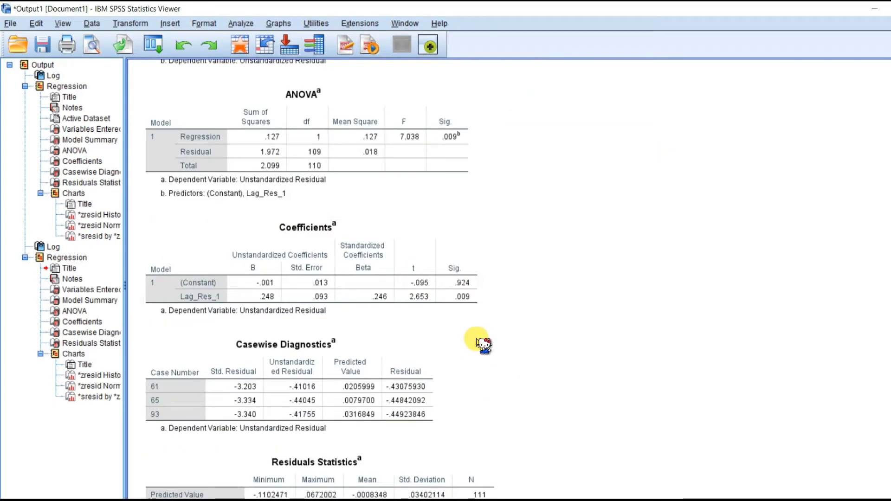
pyautogui.scroll(-2, 483, 343)
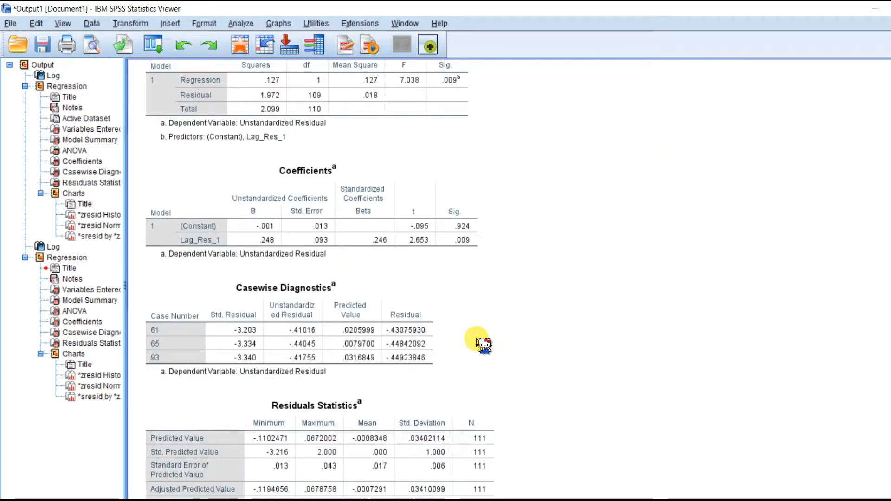
pyautogui.scroll(-2, 483, 344)
pyautogui.click(372, 227)
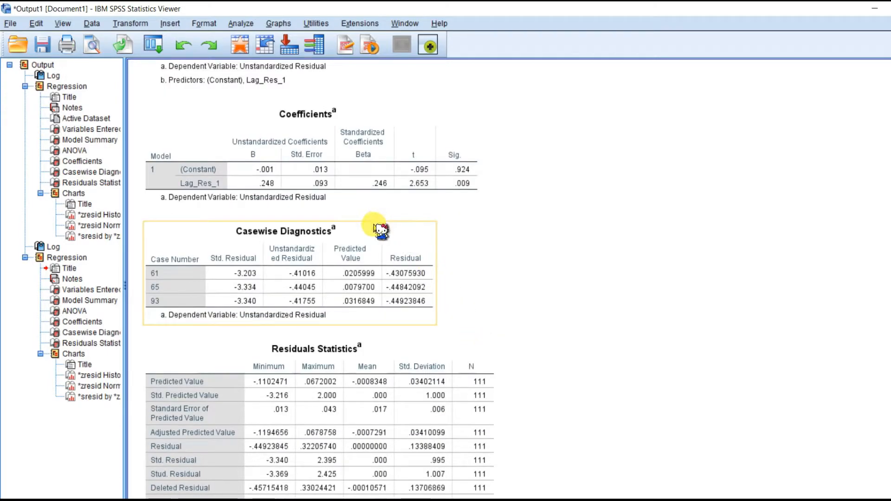
pyautogui.scroll(13, 364, 235)
pyautogui.click(338, 235)
pyautogui.scroll(2, 342, 239)
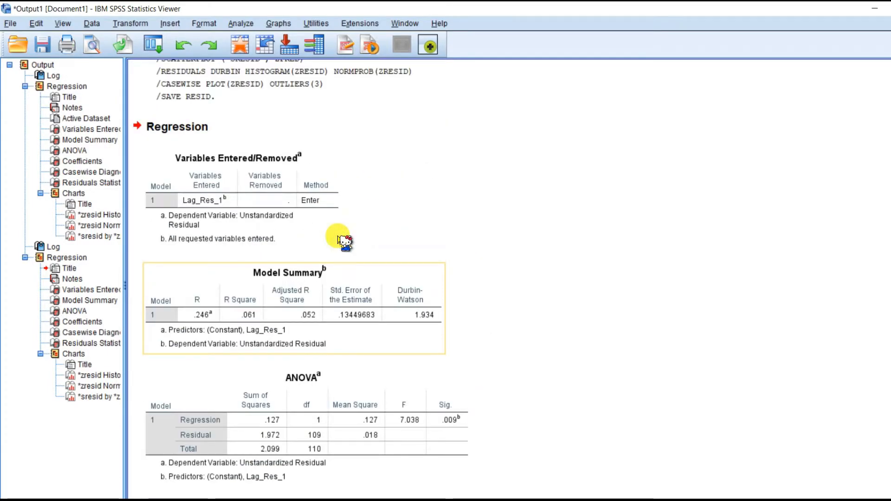
pyautogui.scroll(-8, 352, 267)
pyautogui.click(352, 265)
pyautogui.scroll(-7, 353, 267)
pyautogui.click(355, 268)
pyautogui.scroll(-8, 356, 268)
pyautogui.click(349, 265)
pyautogui.scroll(8, 349, 265)
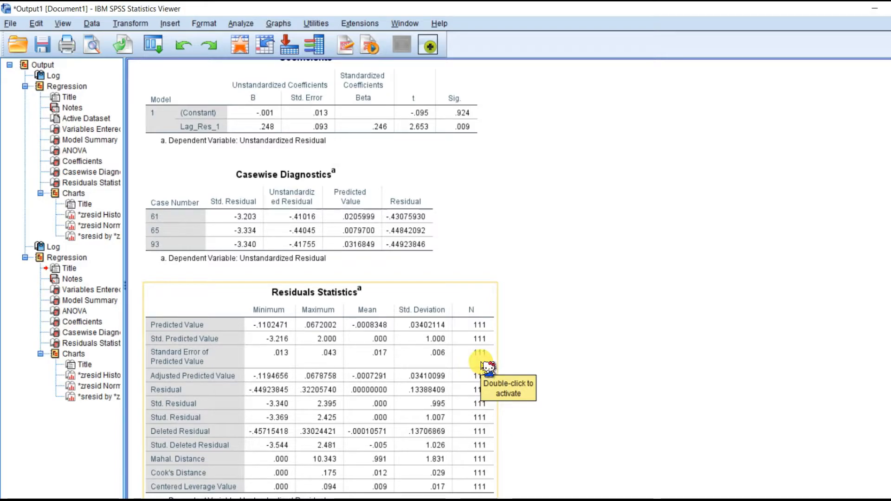
pyautogui.click(399, 192)
pyautogui.scroll(4, 298, 174)
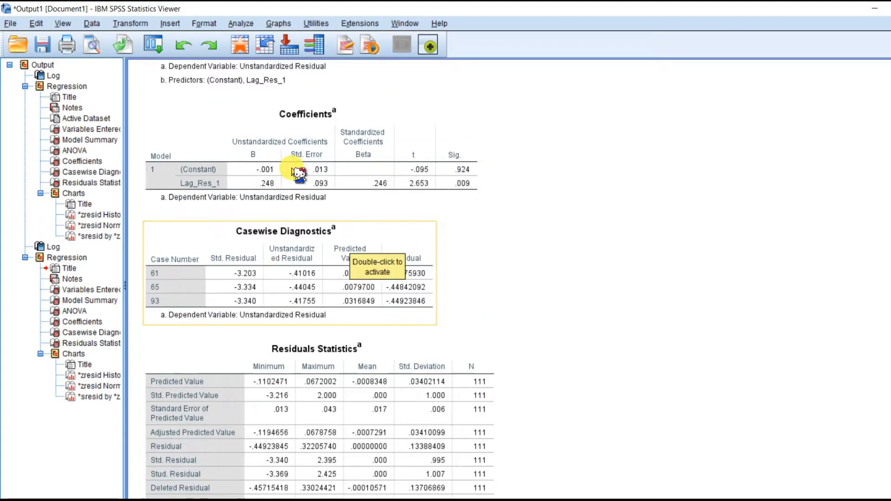
# Examine the unstandardized B coefficient of Lag_Res_1 in the residual regression's Coefficients table.
pyautogui.click(297, 174)
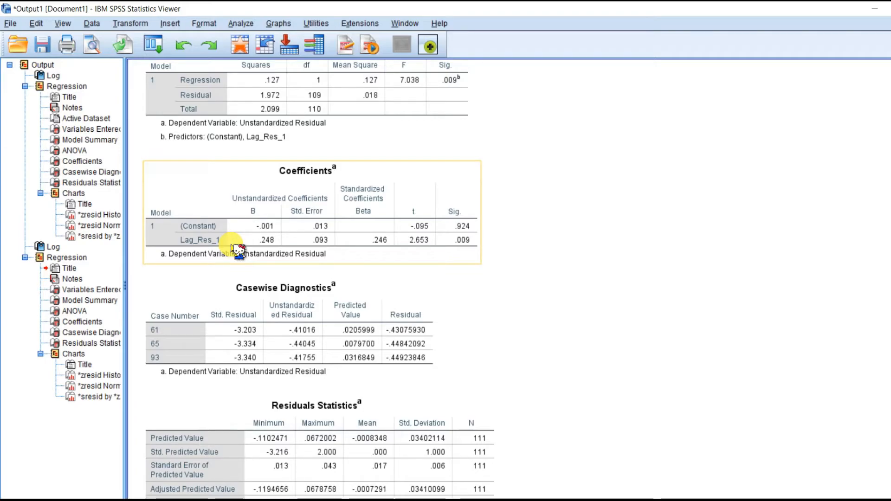
pyautogui.click(348, 372)
pyautogui.click(289, 246)
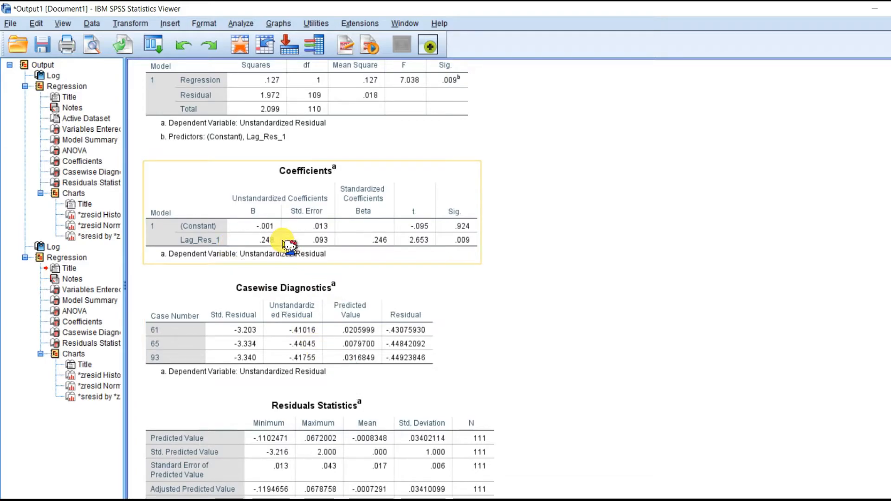
pyautogui.click(360, 437)
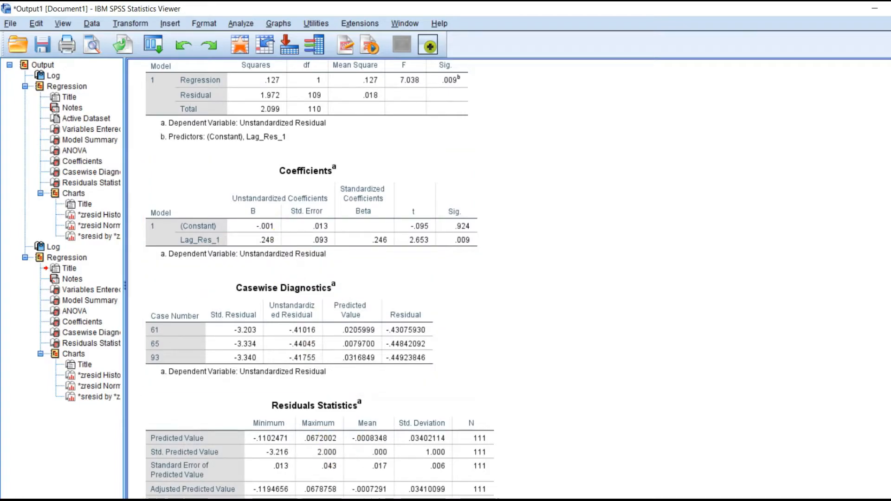
# Switch to the Excel workbook and record the label "nilai koef" in K17 with the value 0.248 in L17.
pyautogui.click(260, 500)
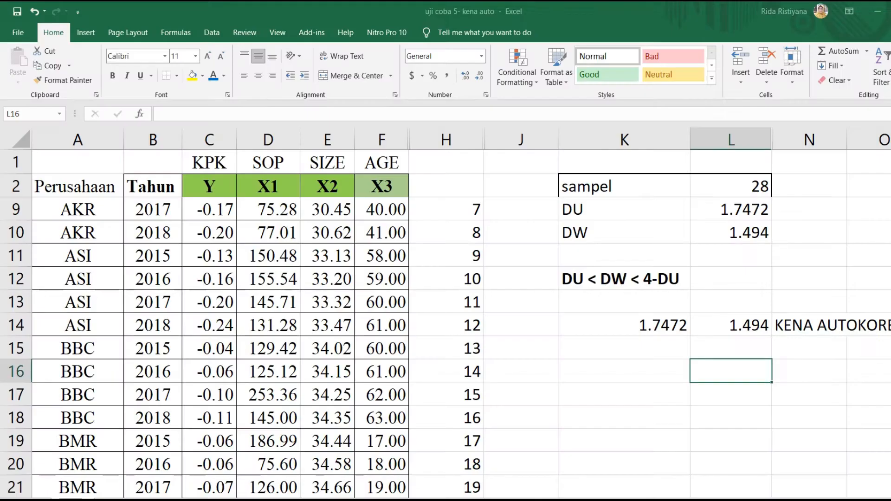
pyautogui.click(616, 393)
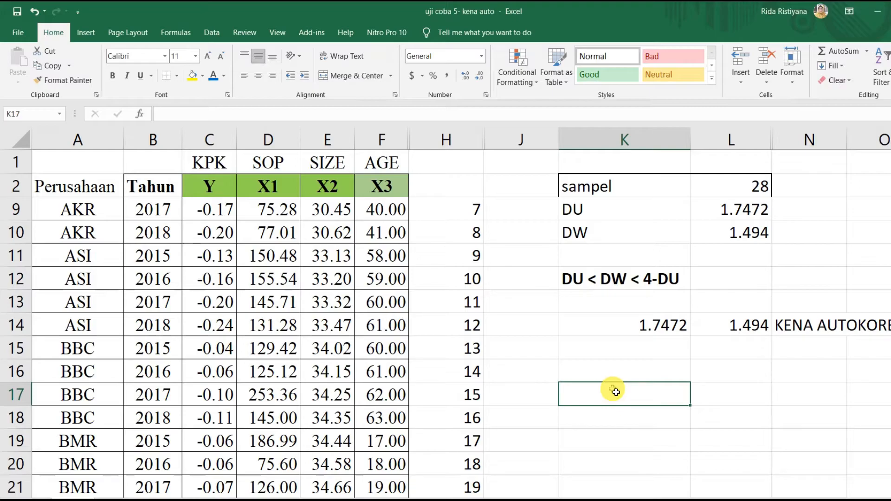
pyautogui.write('nilai koef')
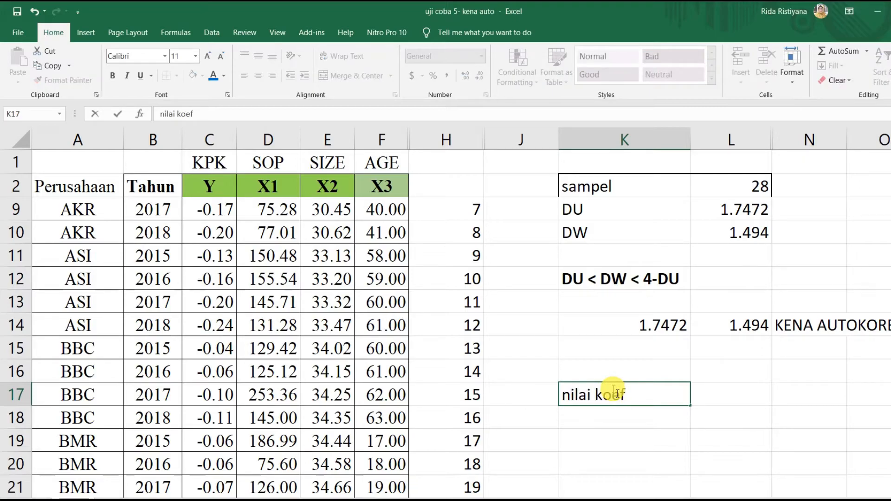
pyautogui.press('Tab')
pyautogui.write('0.')
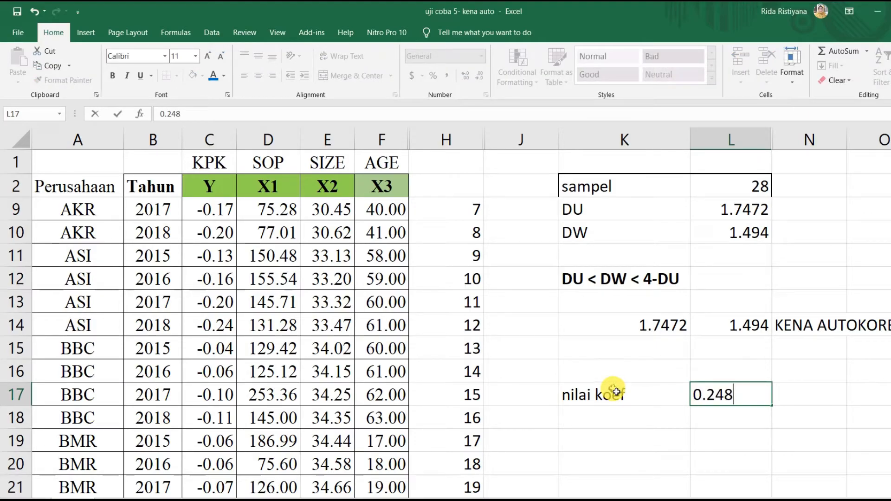
pyautogui.write('248')
pyautogui.click(868, 442)
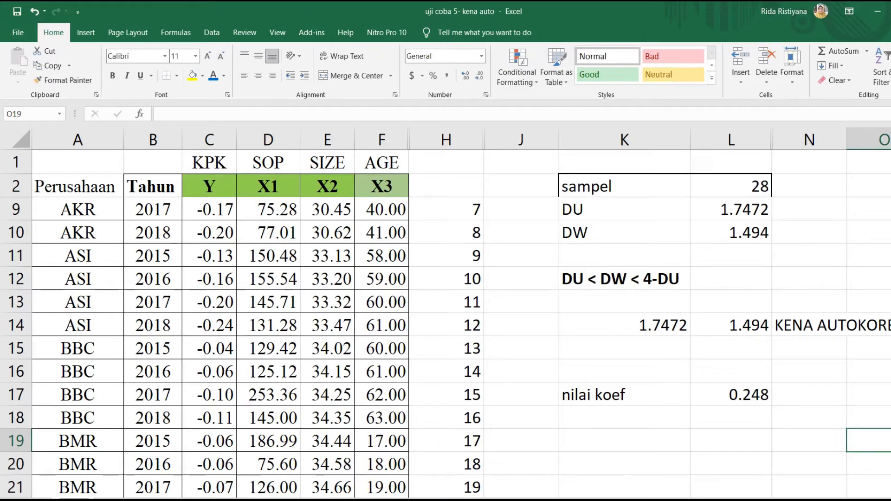
# Switch back to the SPSS output and open Compute Variable with Lag_Y as the target variable.
pyautogui.click(325, 487)
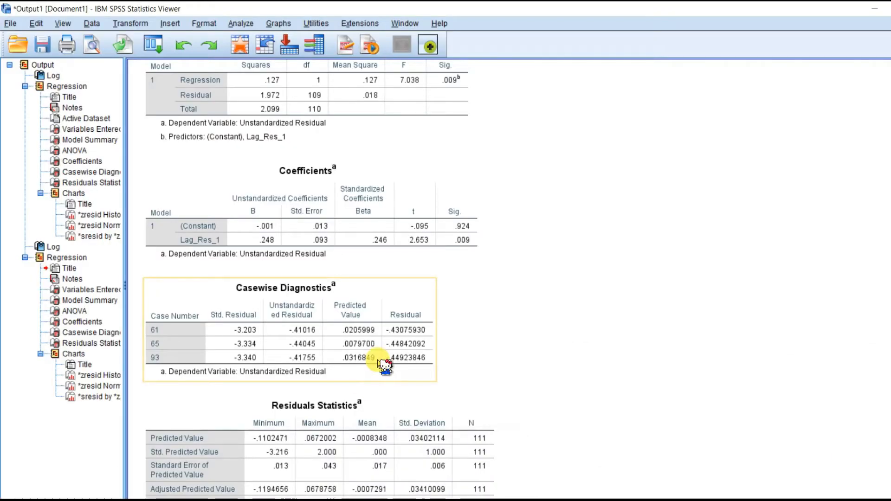
pyautogui.click(637, 498)
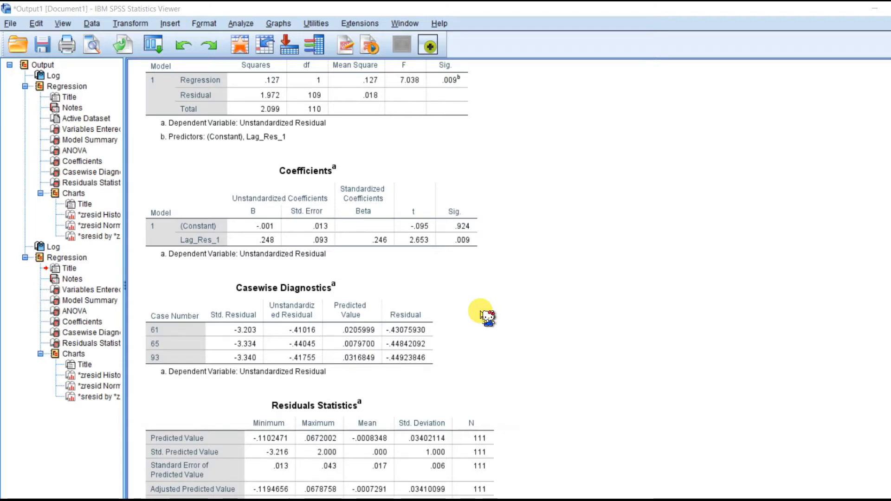
pyautogui.click(135, 24)
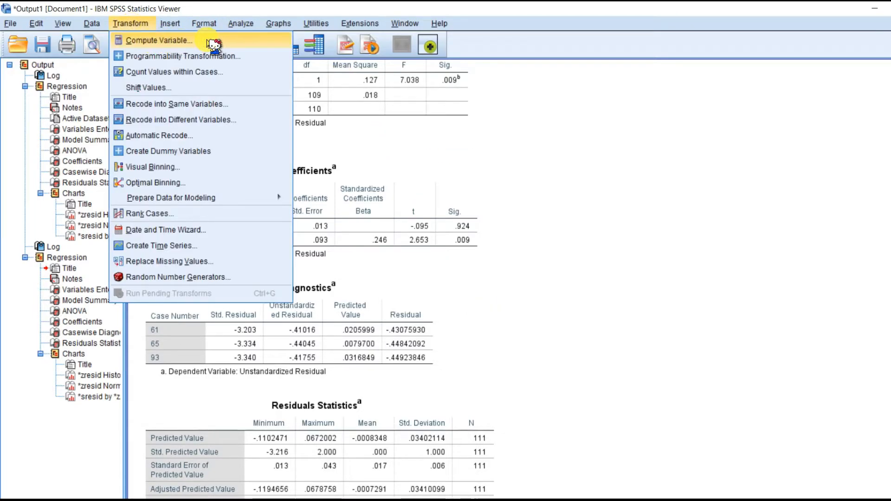
pyautogui.click(213, 44)
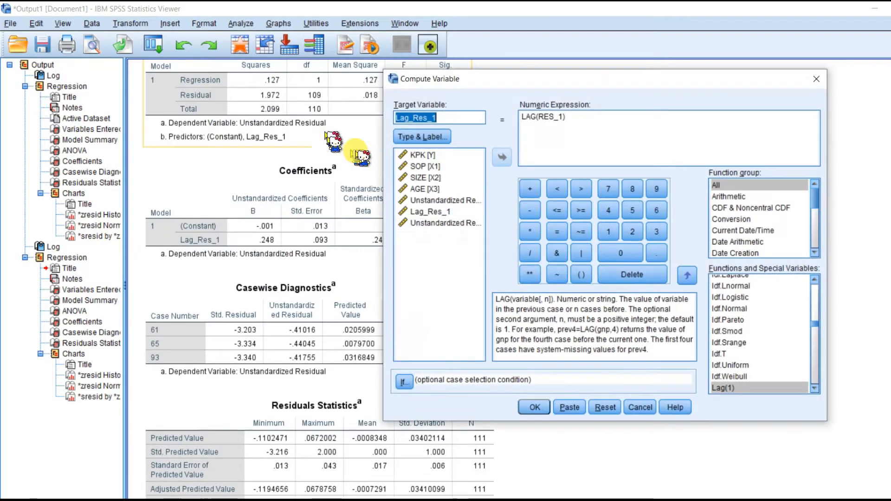
pyautogui.click(455, 116)
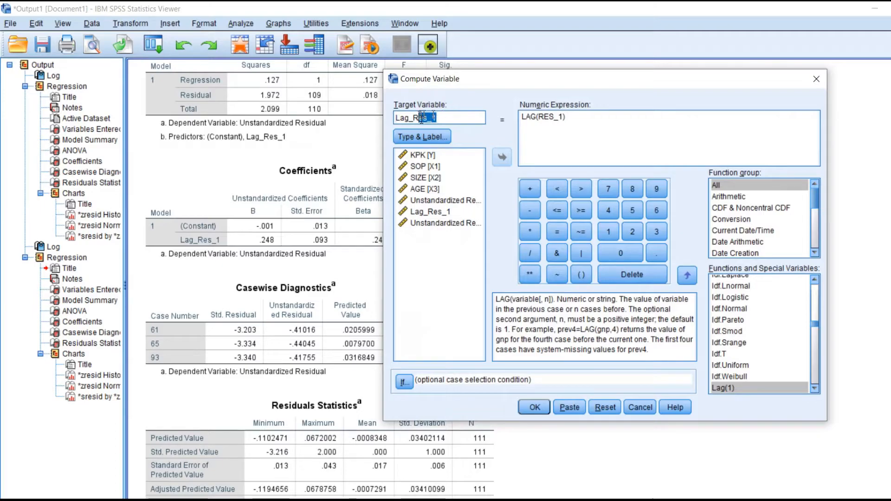
pyautogui.moveTo(423, 120); pyautogui.dragTo(415, 119)
pyautogui.press('BackSpace')
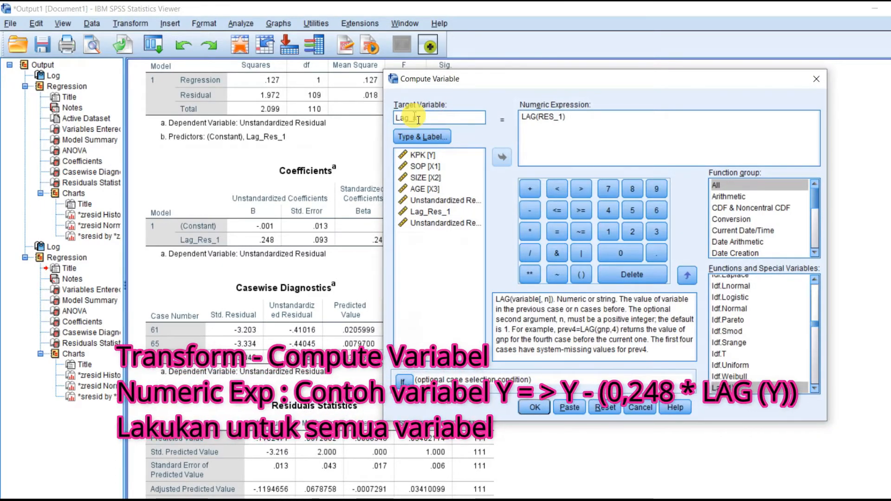
pyautogui.press('capslock')
pyautogui.write('Y')
# Replace the numeric expression LAG(RES_1) with the opening part Y - (0.248 * ), using KPK [Y].
pyautogui.moveTo(568, 117); pyautogui.dragTo(524, 121)
pyautogui.press('BackSpace')
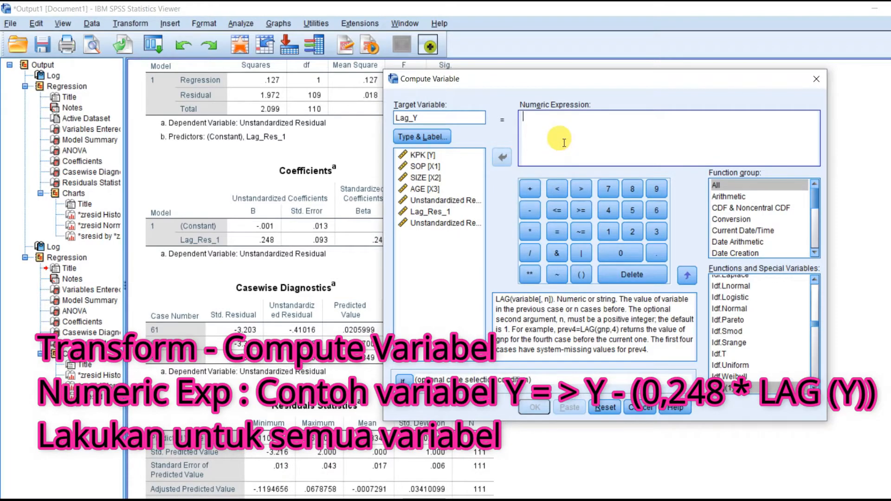
pyautogui.click(419, 156)
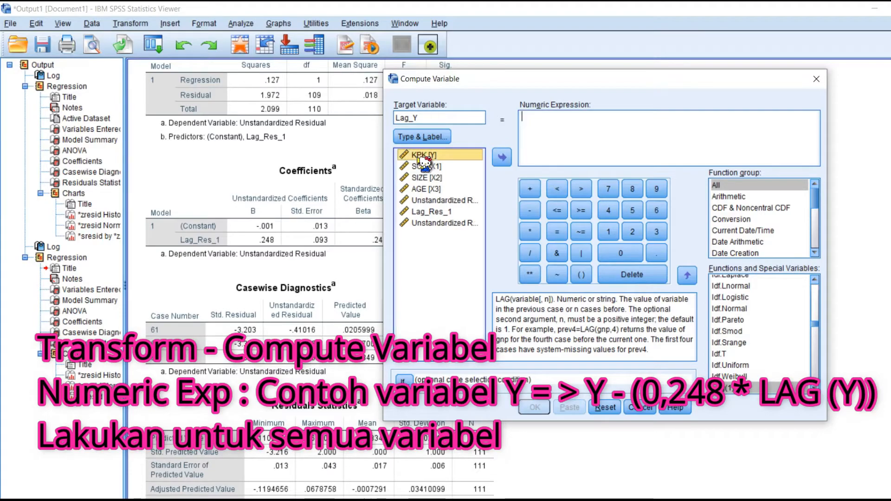
pyautogui.click(503, 158)
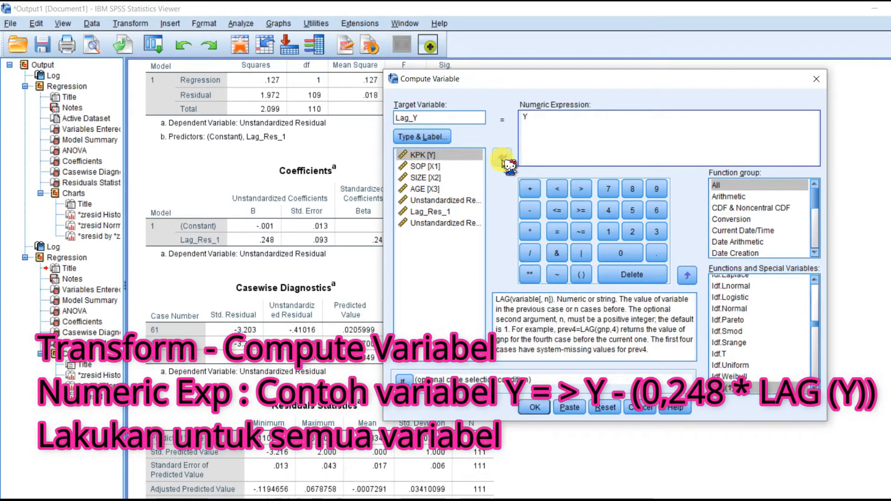
pyautogui.click(530, 211)
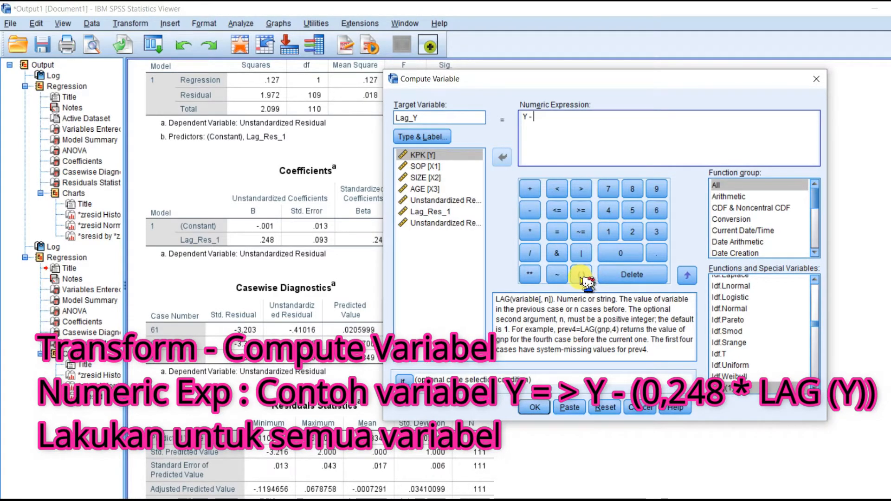
pyautogui.click(581, 275)
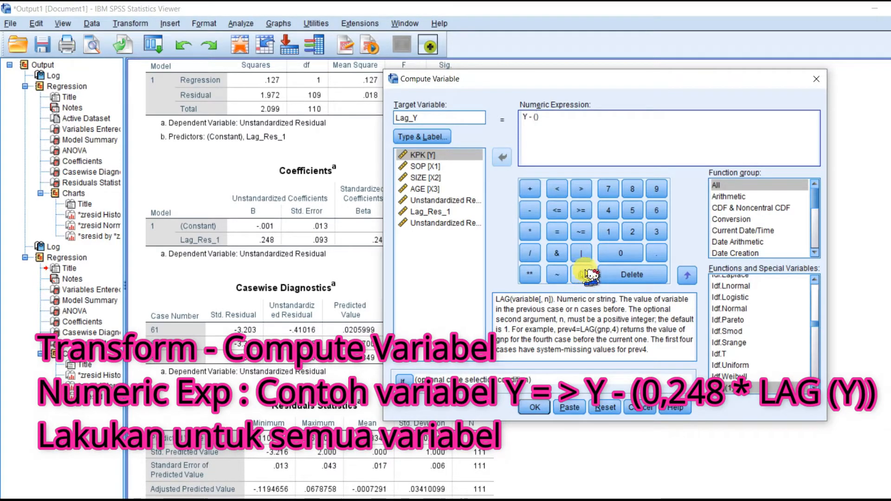
pyautogui.click(632, 254)
pyautogui.click(657, 253)
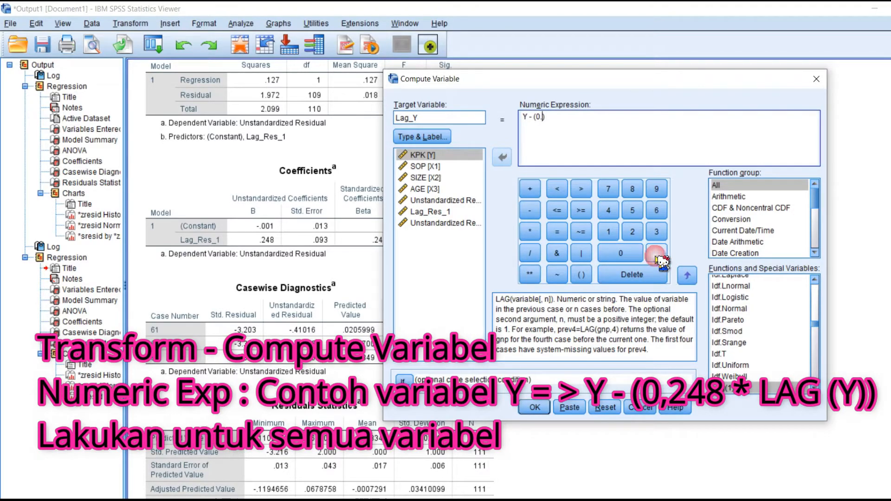
pyautogui.click(632, 232)
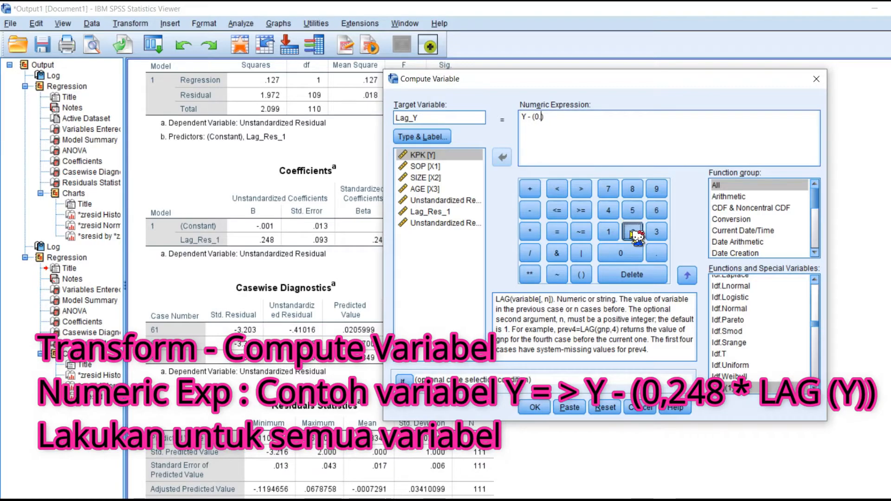
pyautogui.click(609, 211)
pyautogui.click(632, 189)
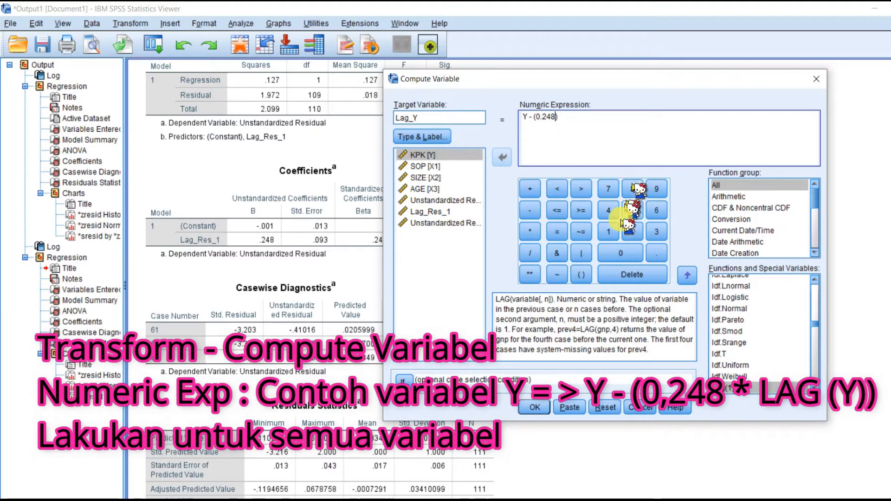
pyautogui.click(530, 232)
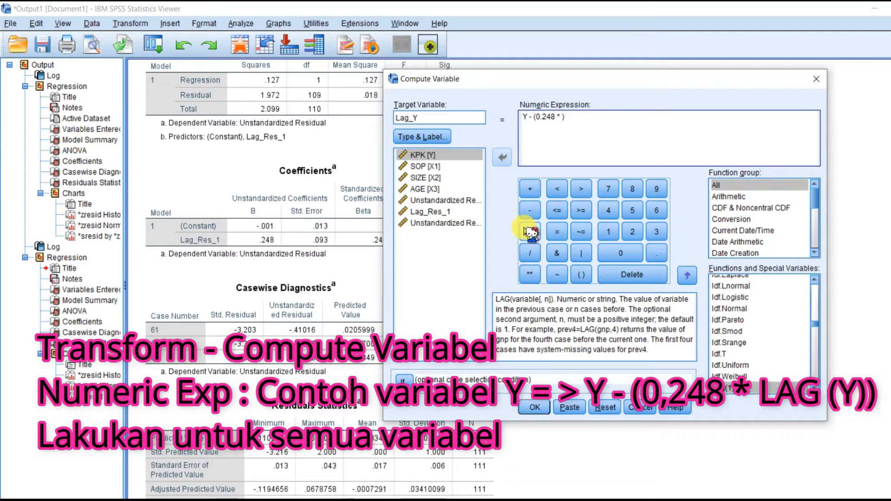
# Insert the Lag(1) function with KPK [Y] as its argument inside the parentheses and compute Lag_Y.
pyautogui.click(717, 185)
pyautogui.scroll(-2, 758, 374)
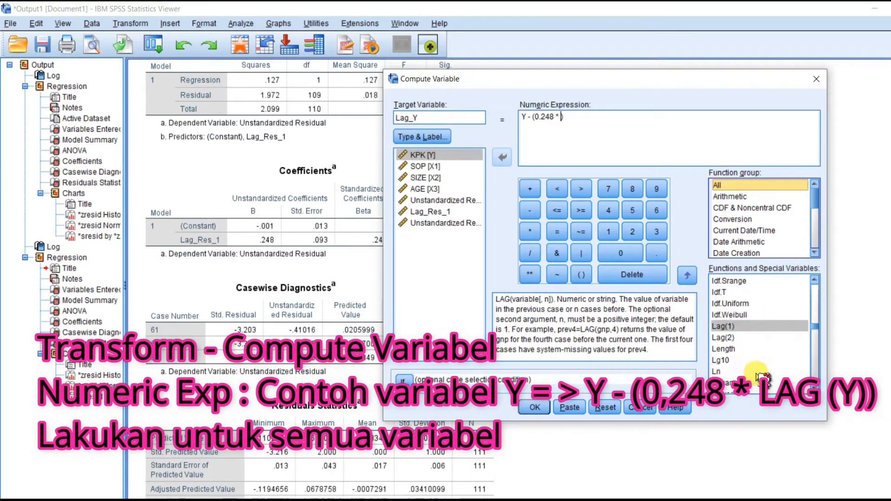
pyautogui.click(731, 326)
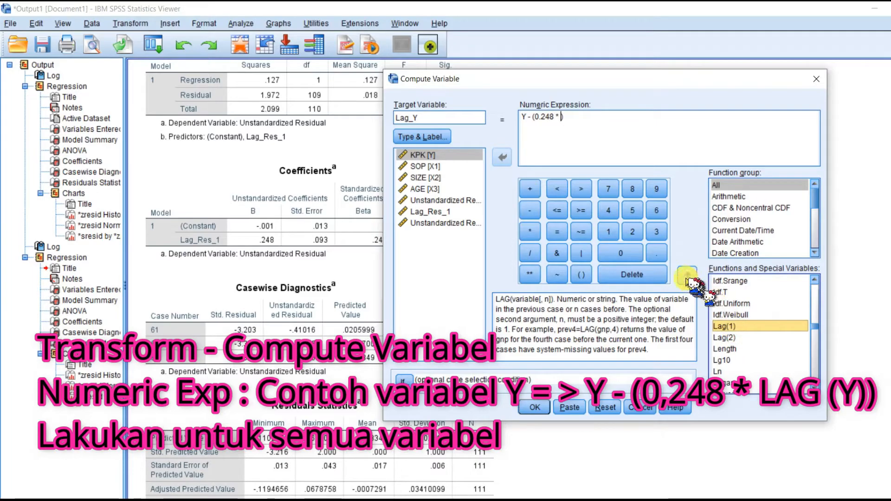
pyautogui.click(687, 277)
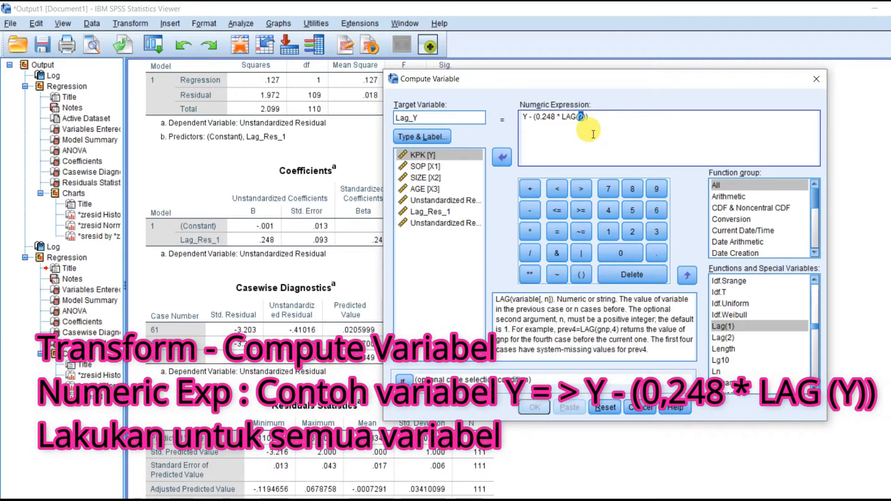
pyautogui.click(451, 157)
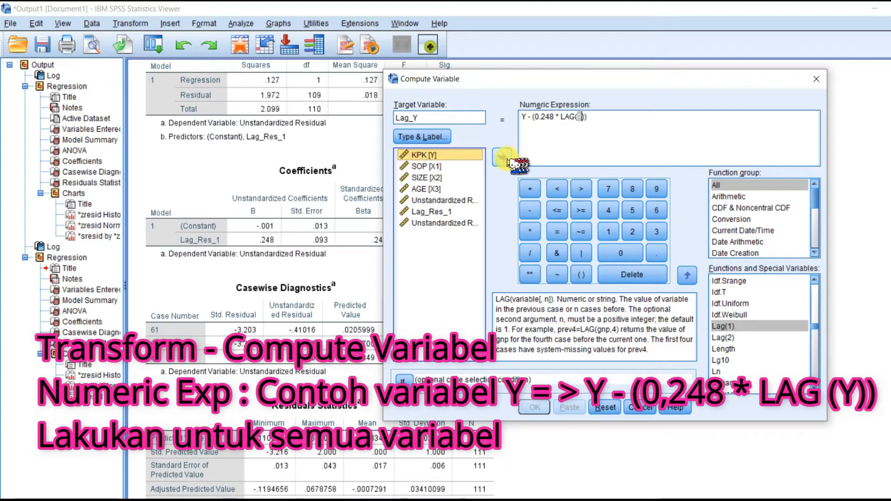
pyautogui.click(502, 158)
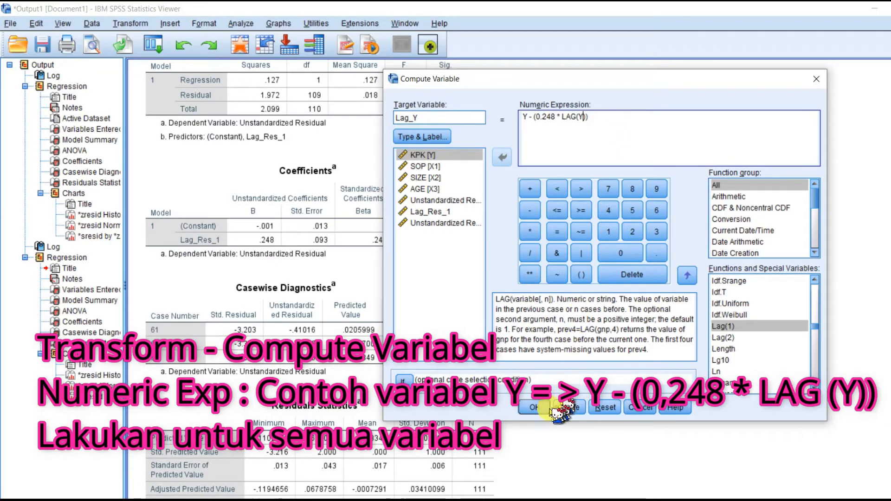
pyautogui.click(535, 407)
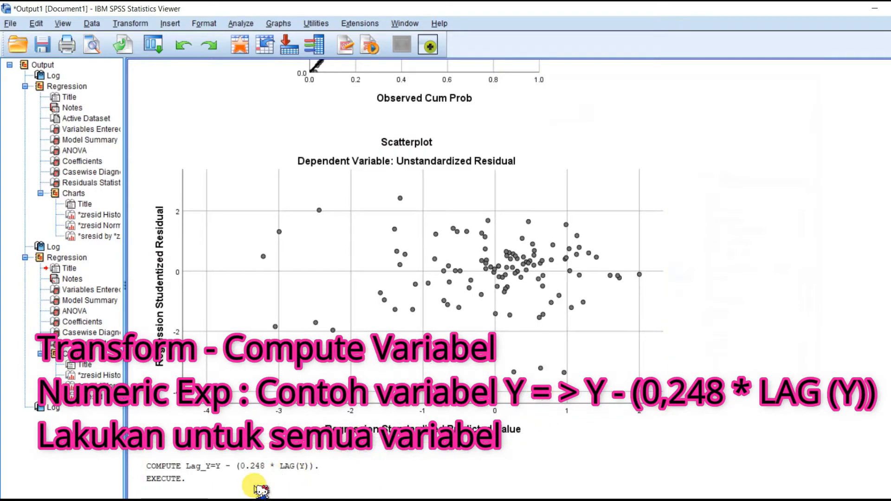
pyautogui.click(265, 488)
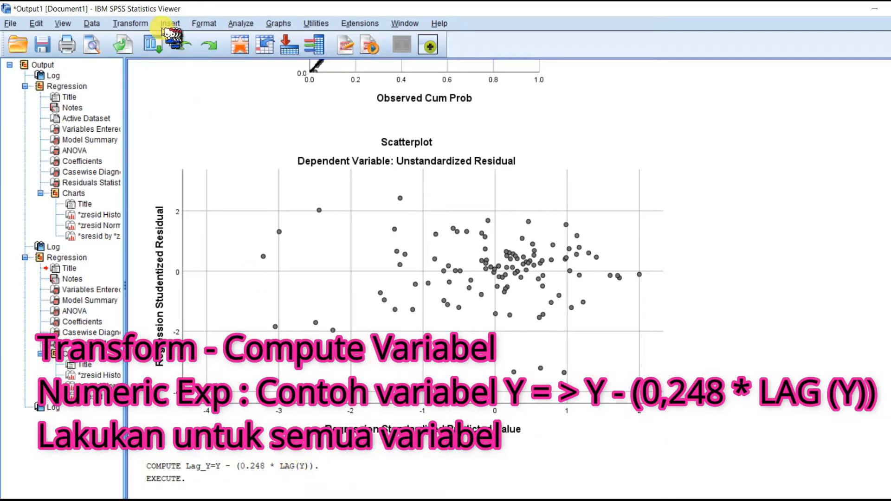
# Compute a new variable Lag_X1 with the expression X1- (0.248 * LAG(X1)), using SOP [X1] in place of Y.
pyautogui.click(140, 24)
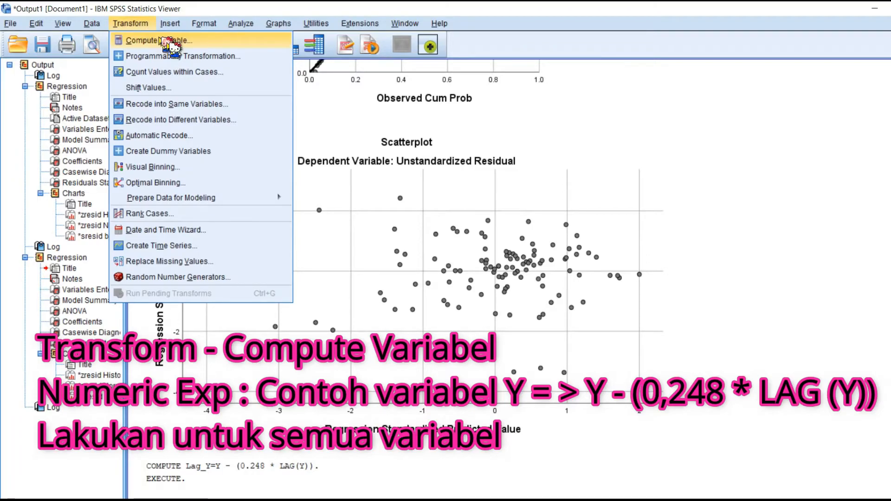
pyautogui.click(158, 40)
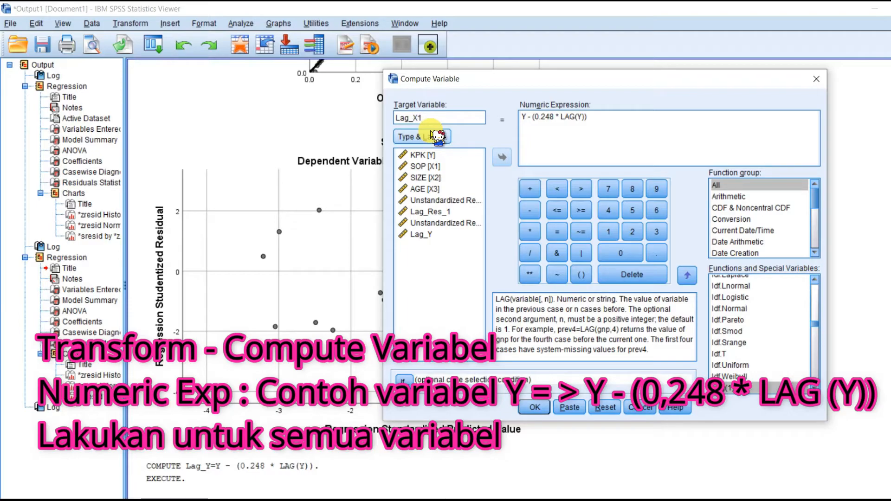
pyautogui.moveTo(528, 118); pyautogui.dragTo(521, 117)
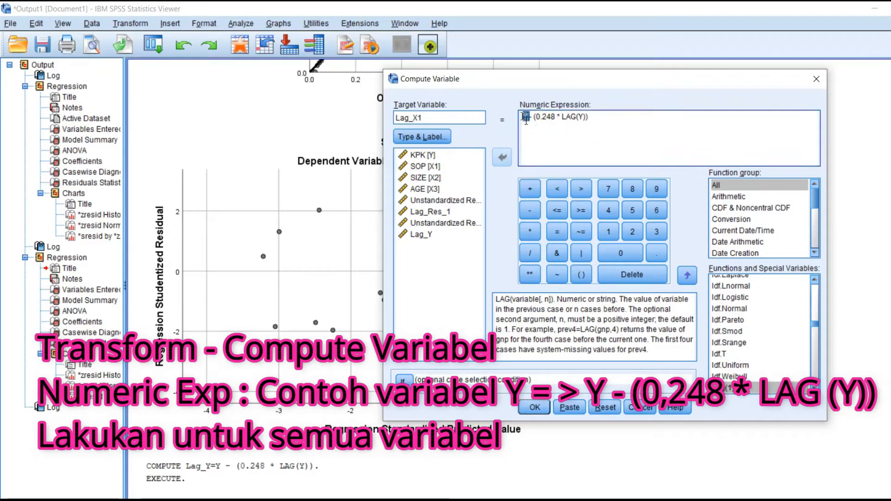
pyautogui.press('BackSpace')
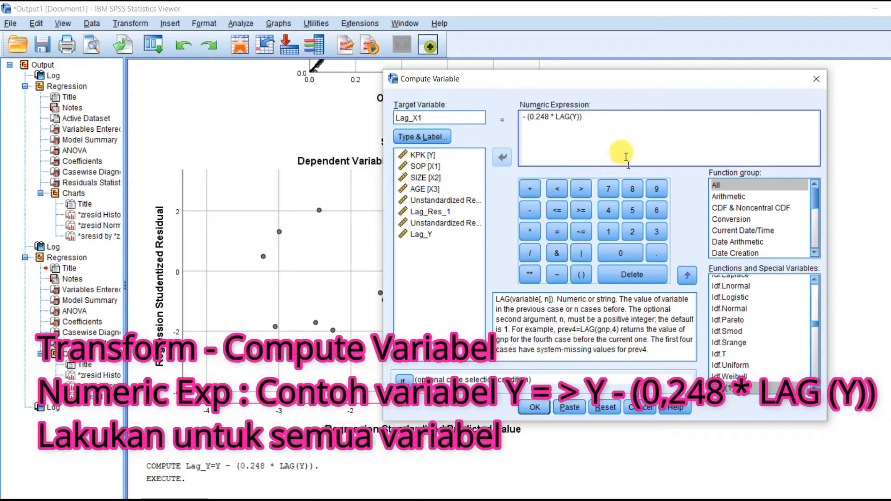
pyautogui.click(424, 167)
pyautogui.click(502, 158)
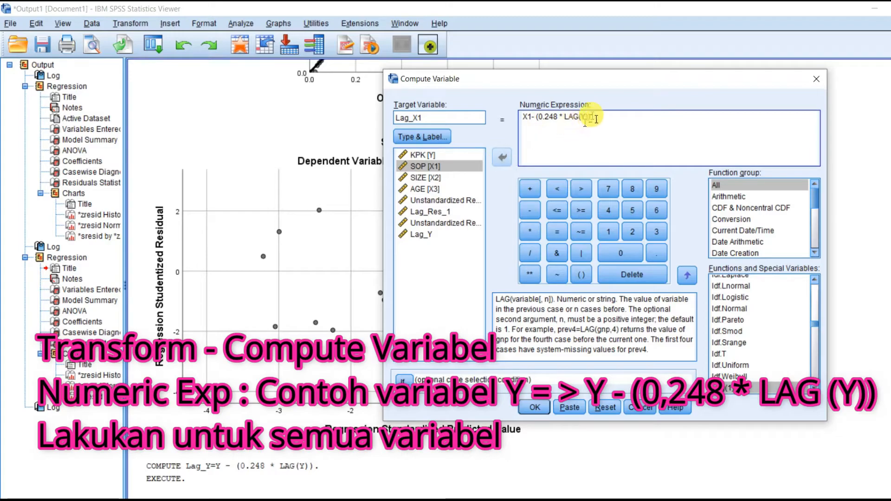
pyautogui.click(588, 117)
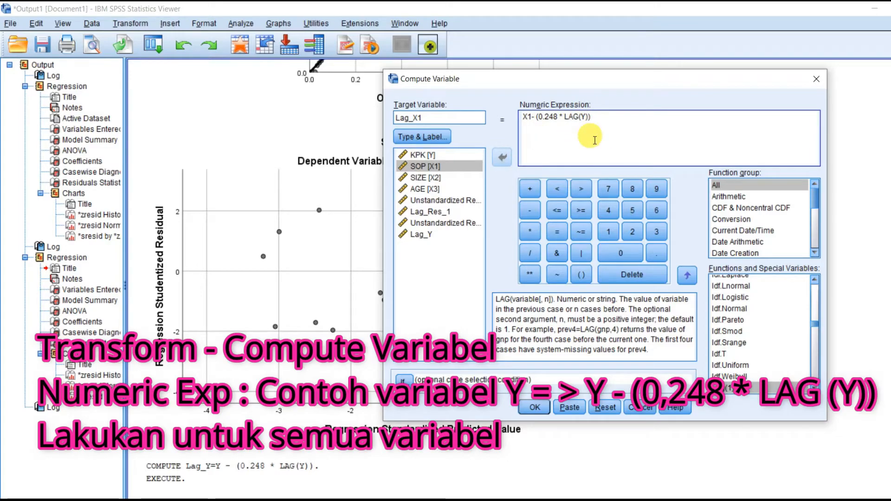
pyautogui.click(424, 166)
pyautogui.click(502, 158)
pyautogui.click(535, 408)
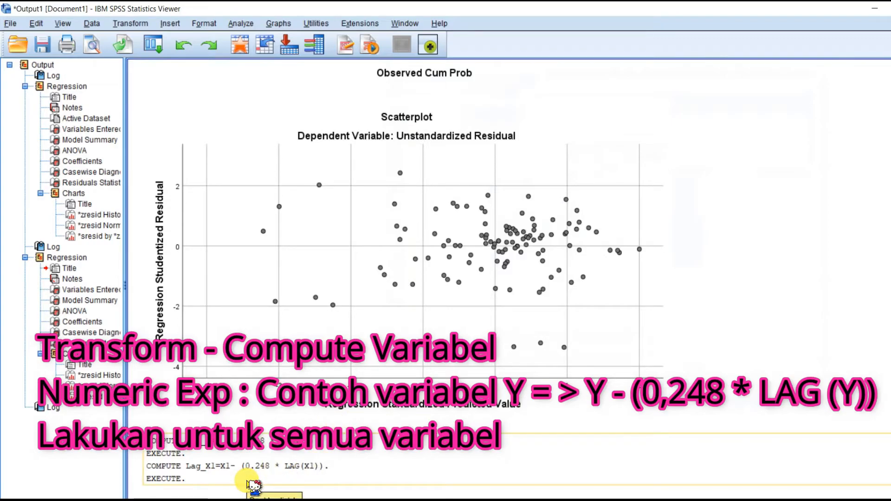
# Compute a new variable Lag_X2 with the expression X2- (0.248 * LAG(X2)), using SIZE [X2] in place of X1.
pyautogui.click(125, 23)
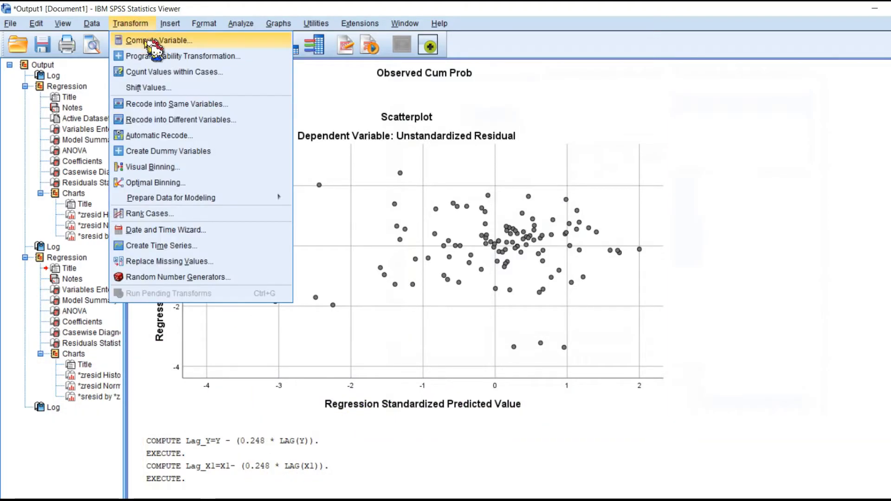
pyautogui.click(148, 41)
pyautogui.click(446, 119)
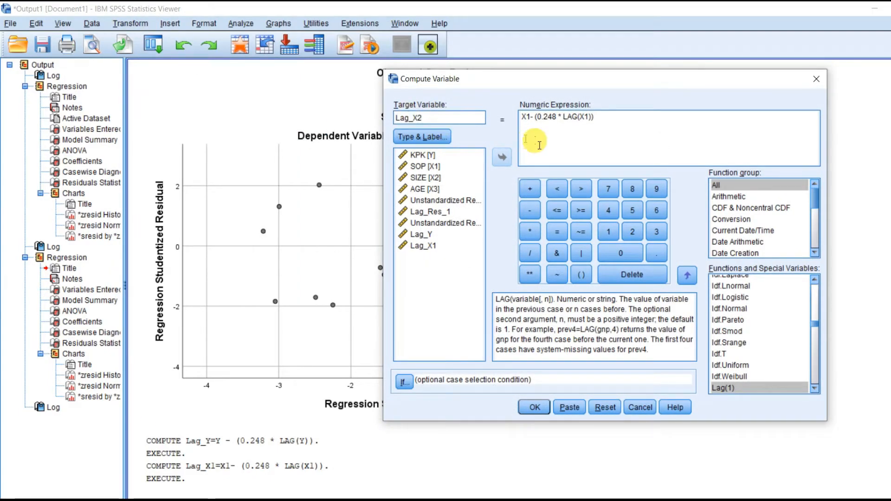
pyautogui.moveTo(531, 117); pyautogui.dragTo(522, 117)
pyautogui.press('BackSpace')
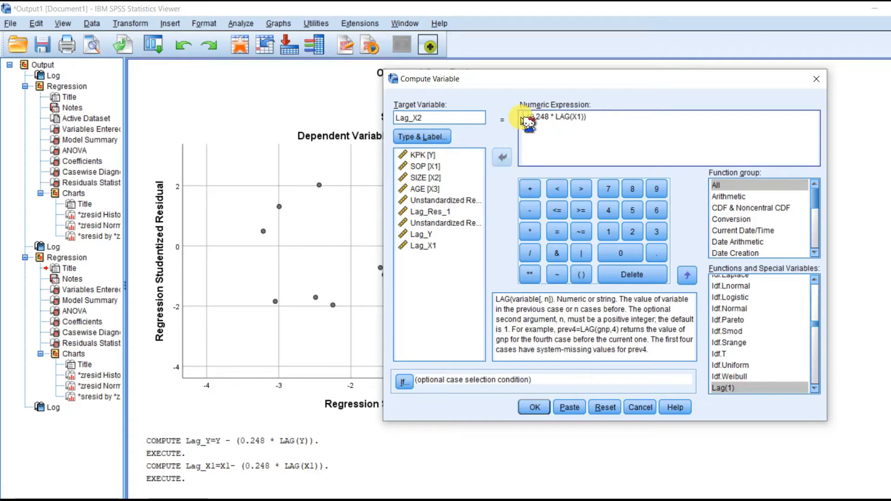
pyautogui.click(426, 178)
pyautogui.click(505, 156)
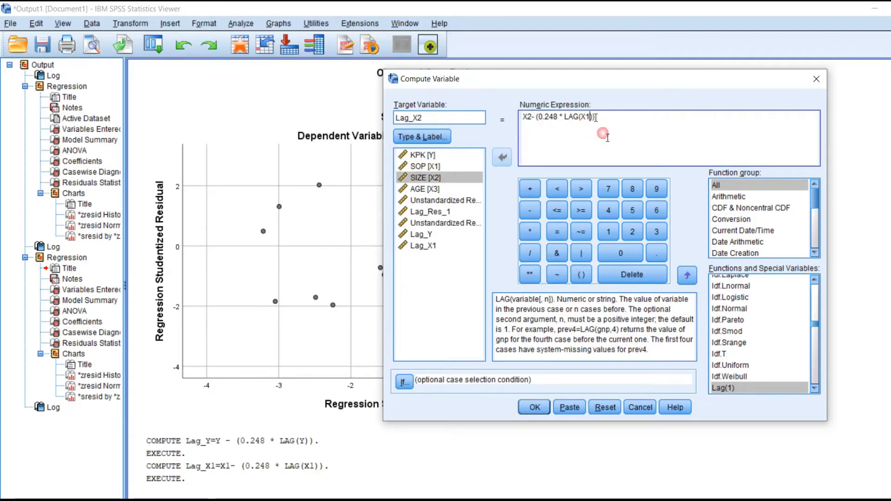
pyautogui.press('BackSpace')
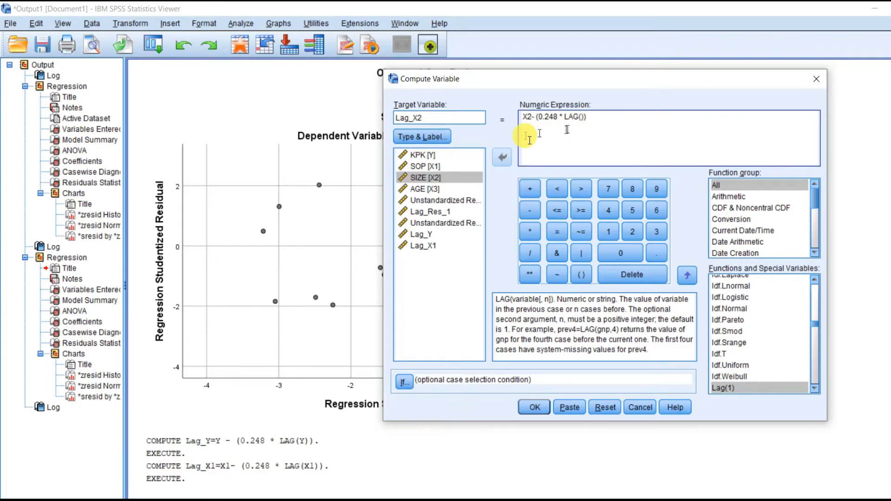
pyautogui.click(425, 177)
pyautogui.click(498, 159)
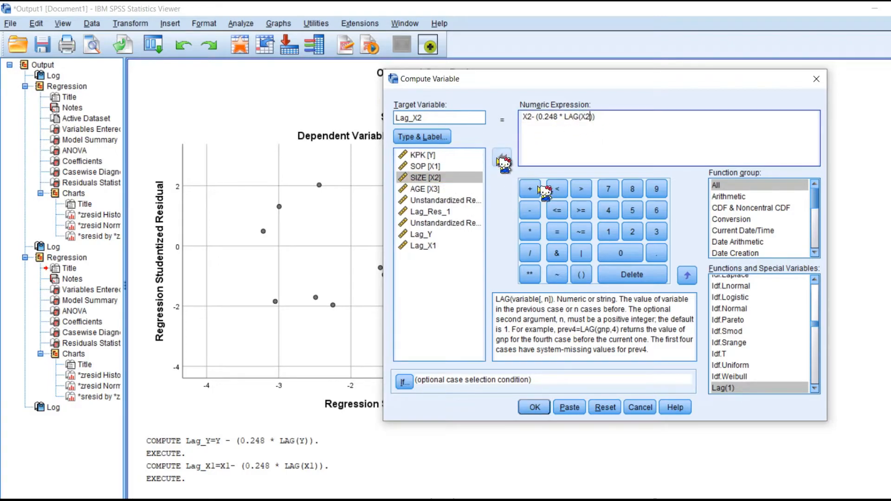
pyautogui.click(534, 407)
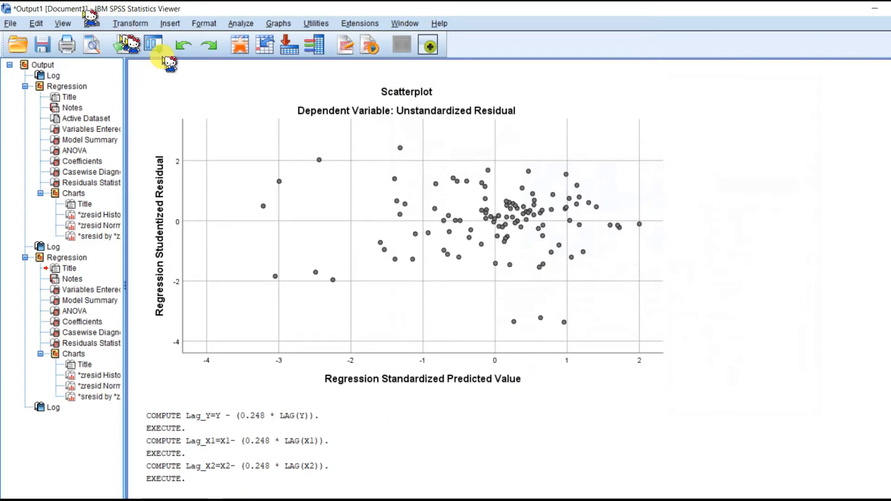
# Compute a new variable Lag_X3 with the expression X3- (0.248 * LAG(X3)), using AGE [X3] in place of X2.
pyautogui.click(132, 23)
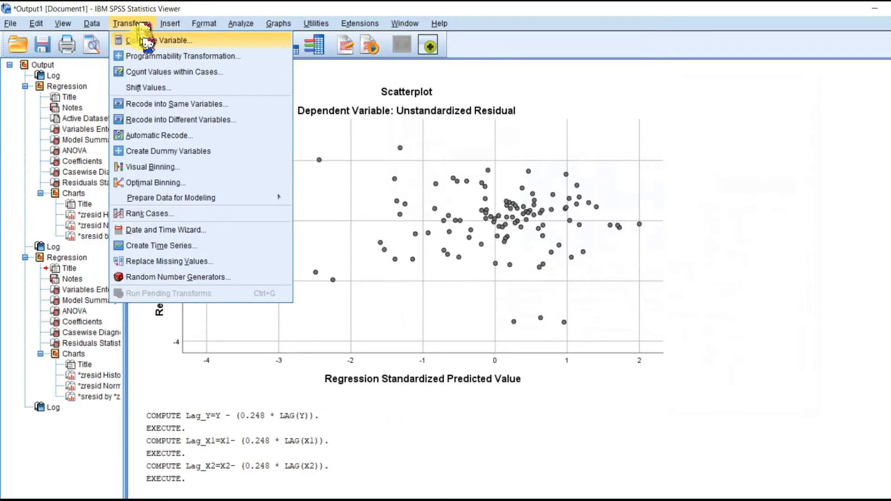
pyautogui.click(153, 40)
pyautogui.click(445, 119)
pyautogui.press('BackSpace')
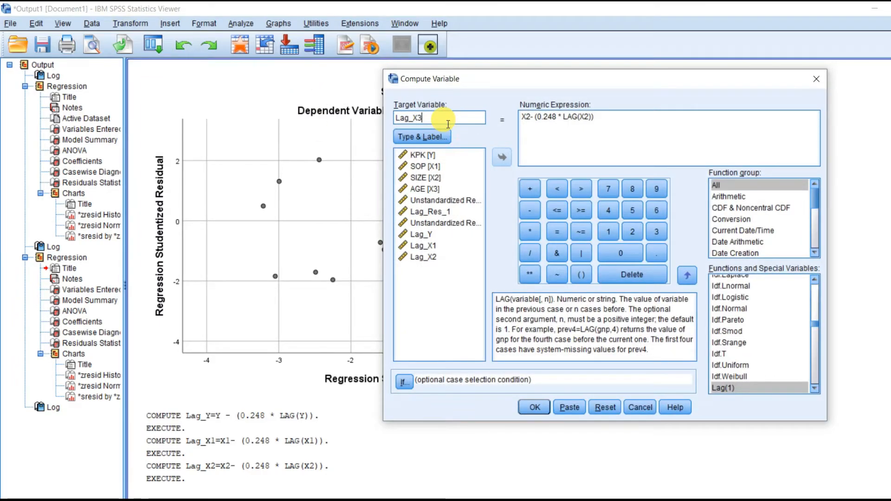
pyautogui.moveTo(531, 118); pyautogui.dragTo(521, 118)
pyautogui.press('BackSpace')
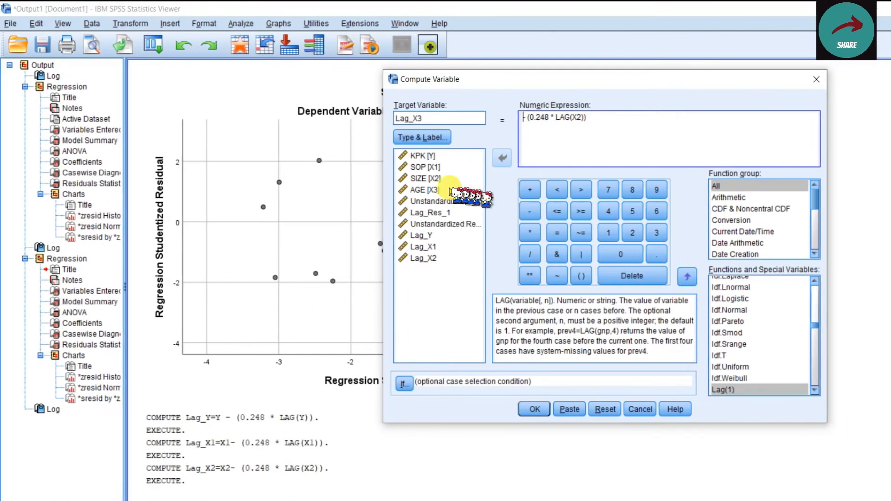
pyautogui.click(388, 190)
pyautogui.click(437, 158)
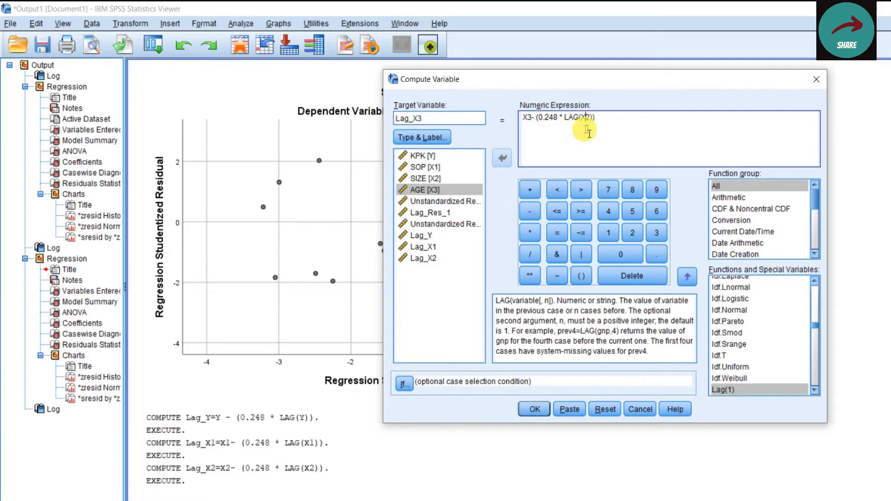
pyautogui.click(462, 190)
pyautogui.click(503, 159)
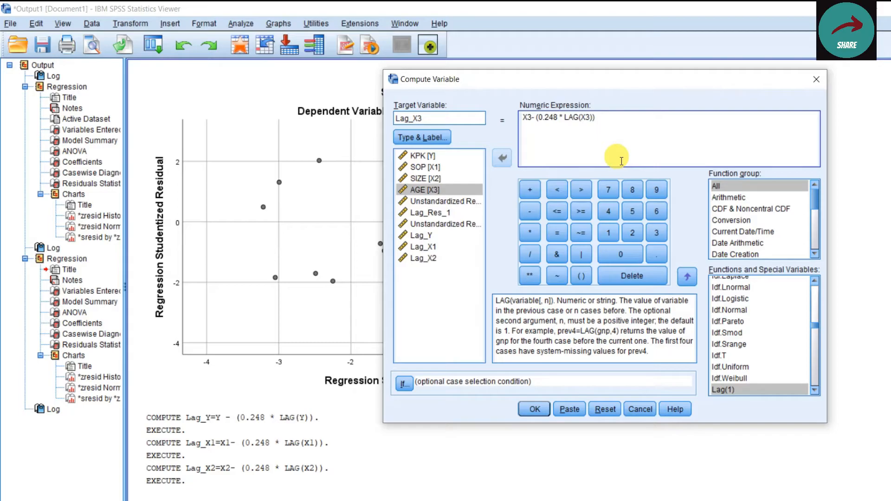
pyautogui.click(535, 410)
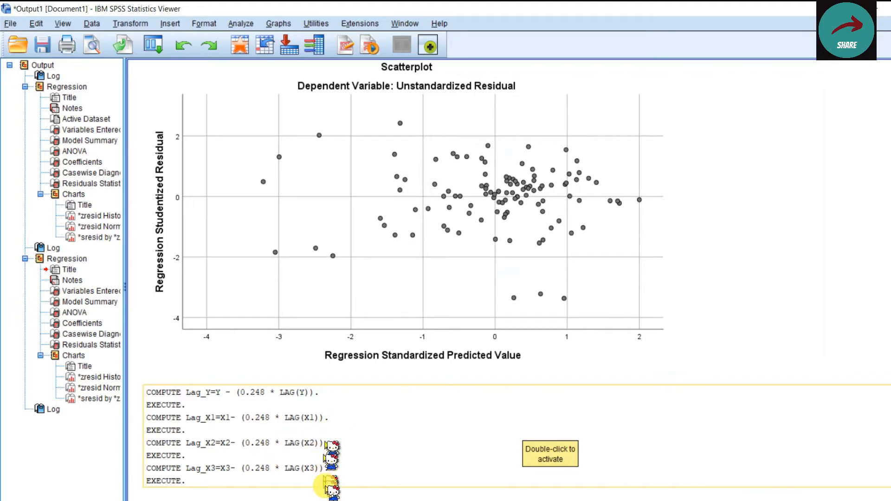
# Examine the RES_2, Lag_Y, Lag_X1, Lag_X2 and Lag_X3 columns in the Data Editor.
pyautogui.moveTo(386, 500)
pyautogui.click(418, 483)
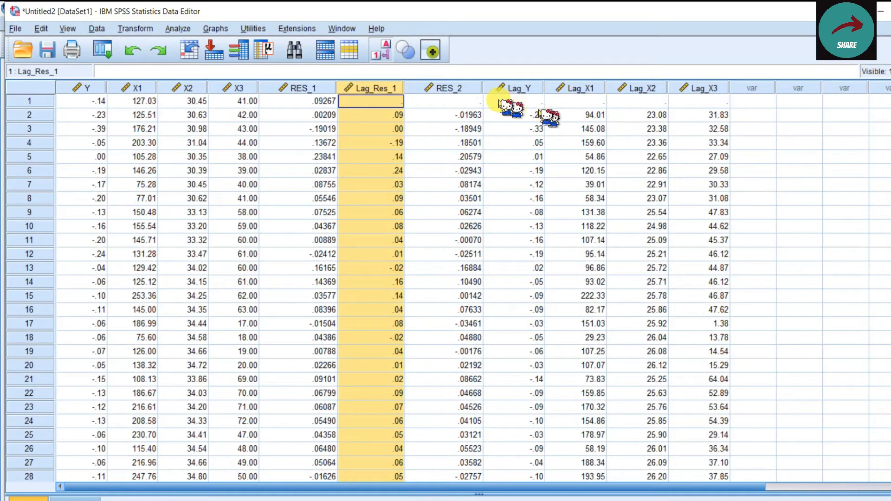
pyautogui.click(466, 90)
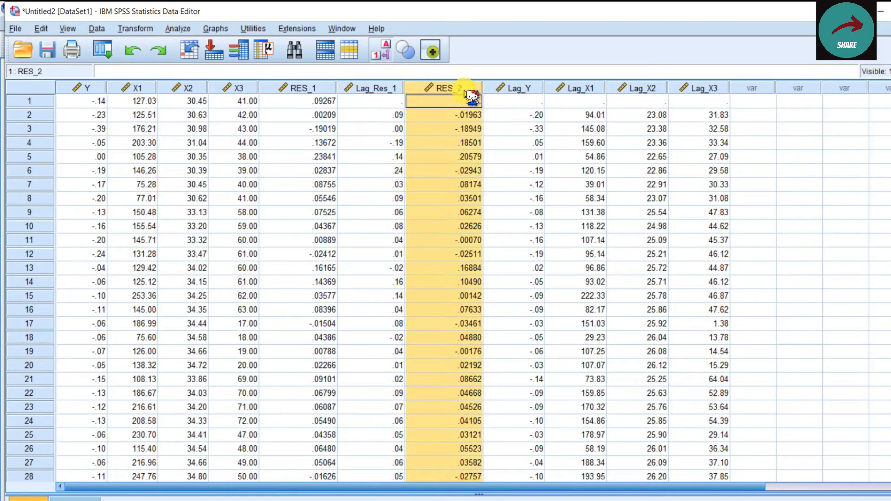
pyautogui.click(530, 90)
pyautogui.click(584, 90)
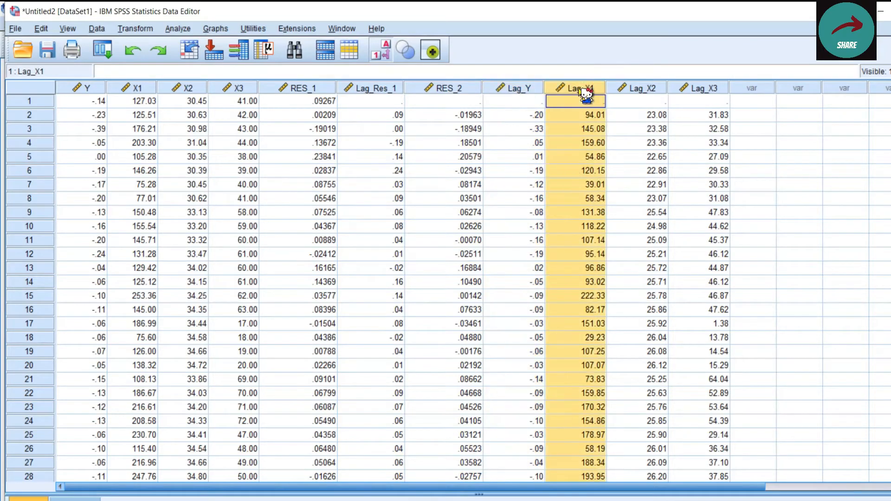
pyautogui.click(643, 90)
pyautogui.click(703, 90)
pyautogui.click(790, 171)
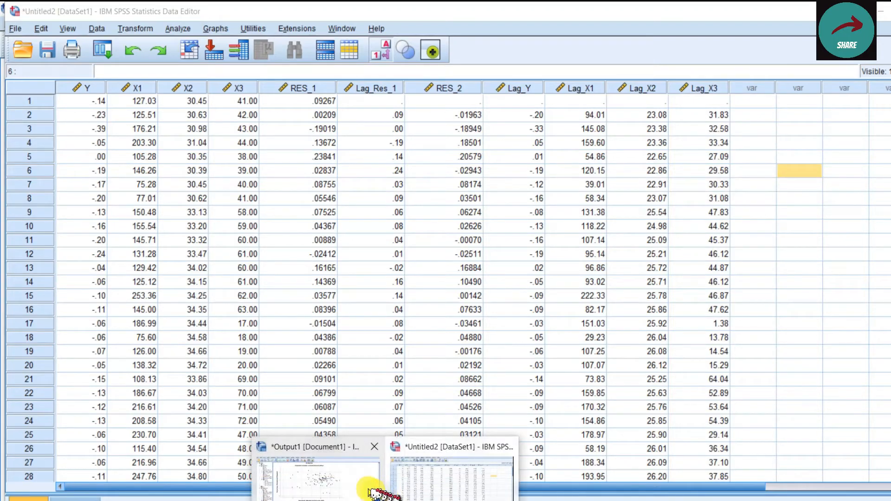
# Return to the output and open Linear Regression, clearing the previous dependent variable and the independent Lag_Res_1 from the model.
pyautogui.click(371, 486)
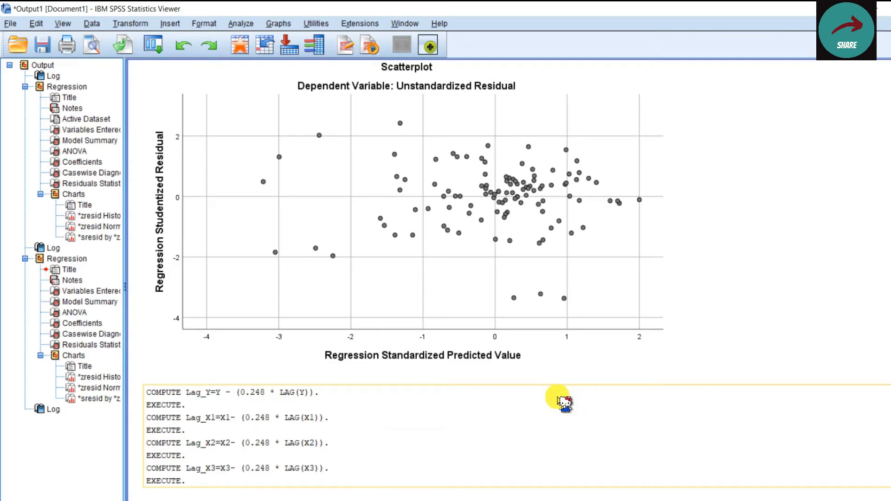
pyautogui.click(564, 382)
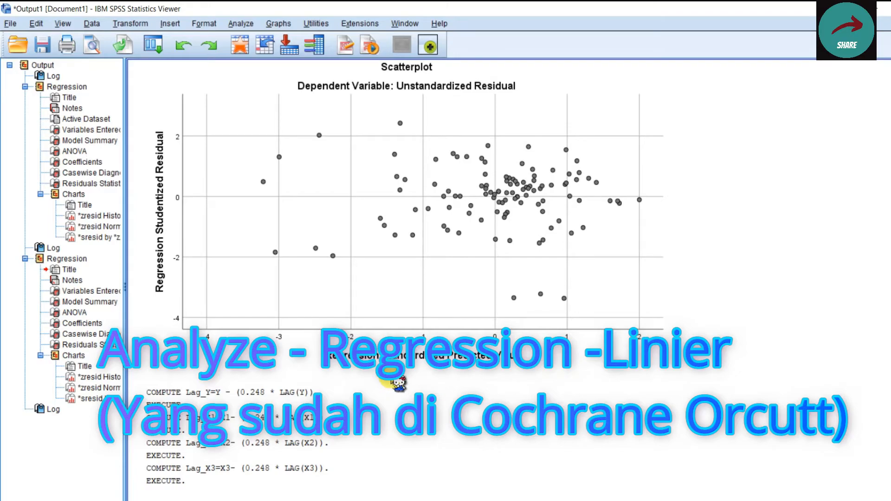
pyautogui.click(358, 279)
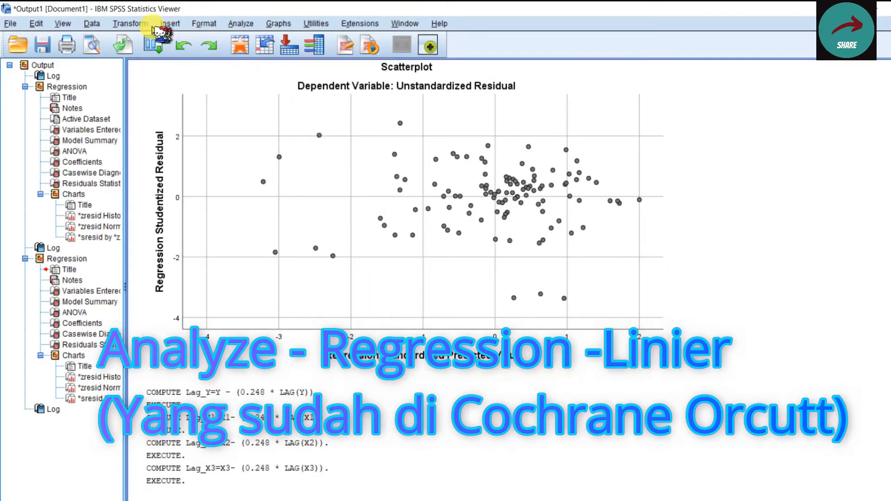
pyautogui.click(241, 23)
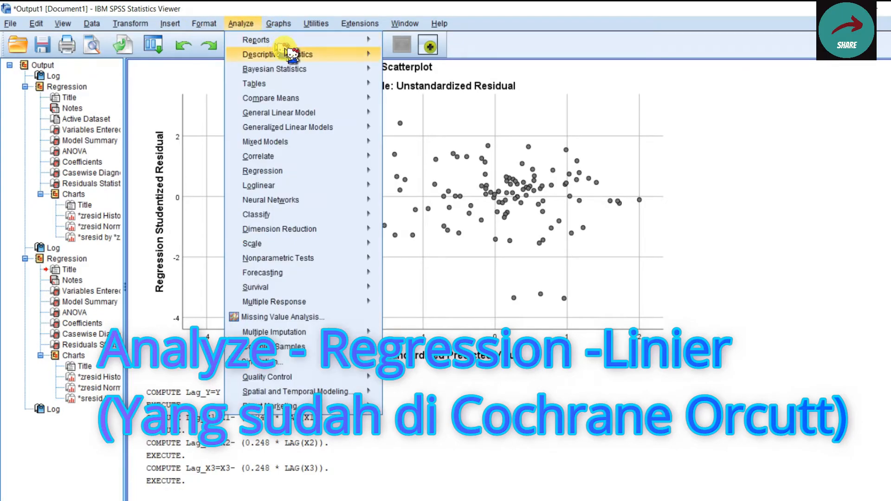
pyautogui.click(367, 170)
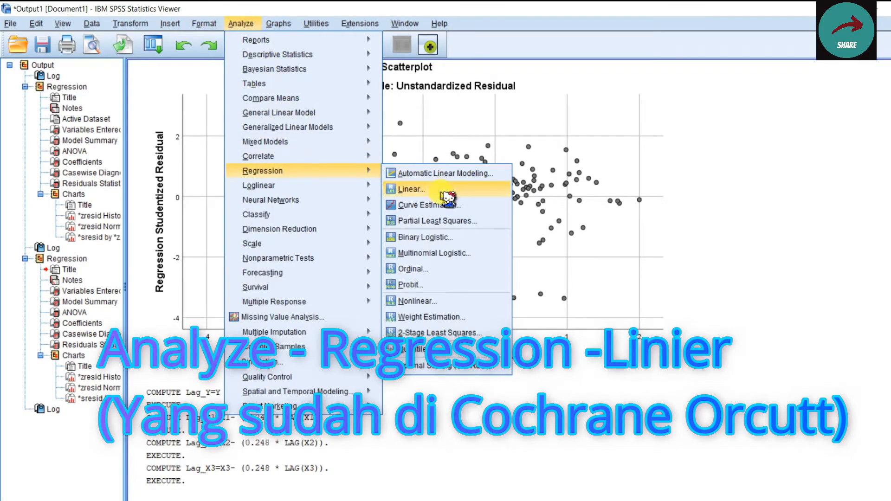
pyautogui.click(442, 190)
pyautogui.click(451, 121)
pyautogui.click(390, 119)
pyautogui.click(445, 182)
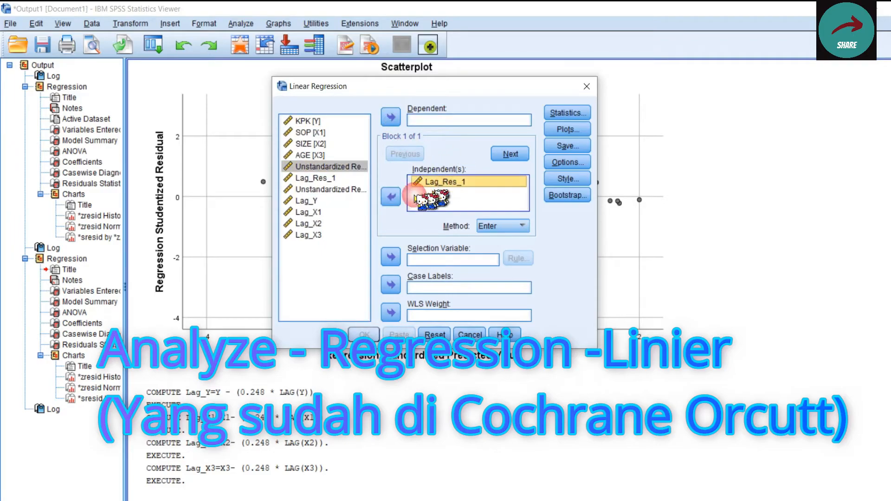
pyautogui.click(394, 196)
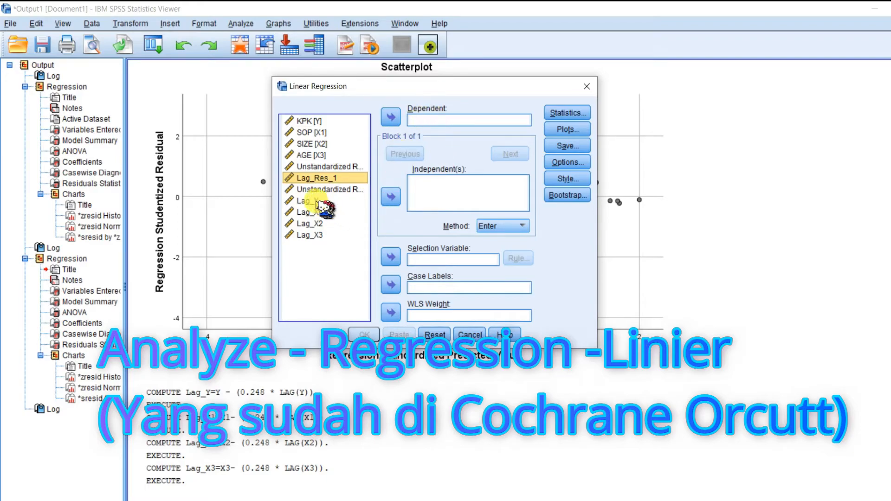
# Run the linear regression with Lag_Y as the dependent variable and Lag_X1, Lag_X2 and Lag_X3 as the independent variables.
pyautogui.click(309, 201)
pyautogui.click(391, 117)
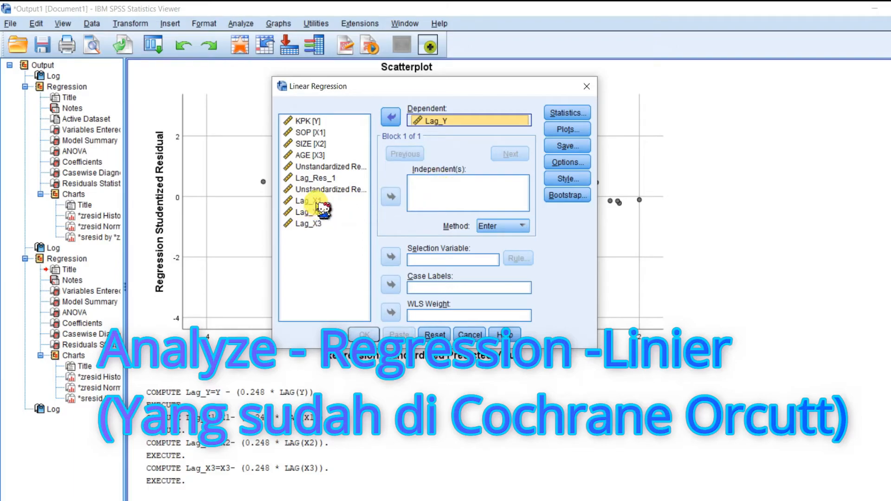
pyautogui.click(317, 201)
pyautogui.keyDown('ctrl'); pyautogui.click(316, 212); pyautogui.keyUp('ctrl')
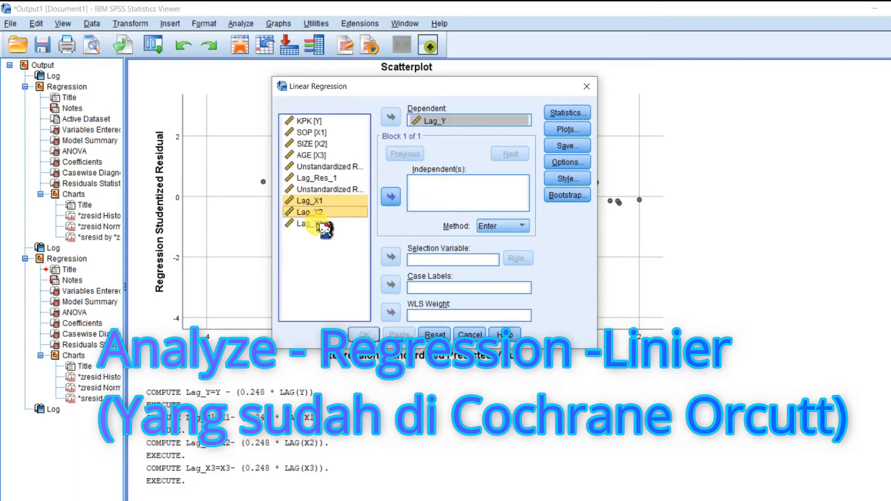
pyautogui.keyDown('ctrl'); pyautogui.click(324, 223); pyautogui.keyUp('ctrl')
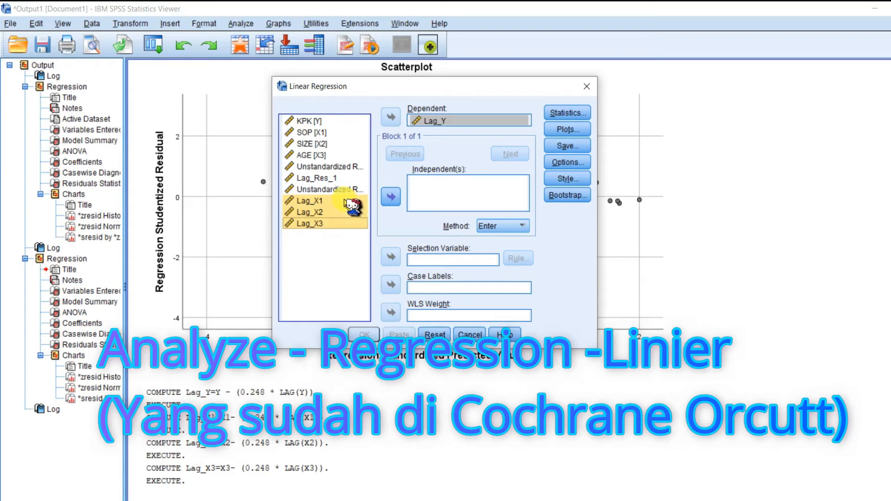
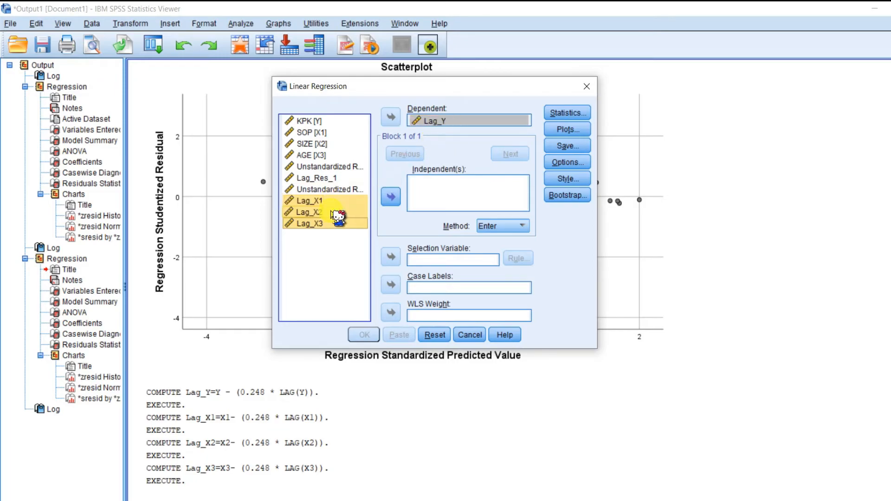
pyautogui.click(391, 196)
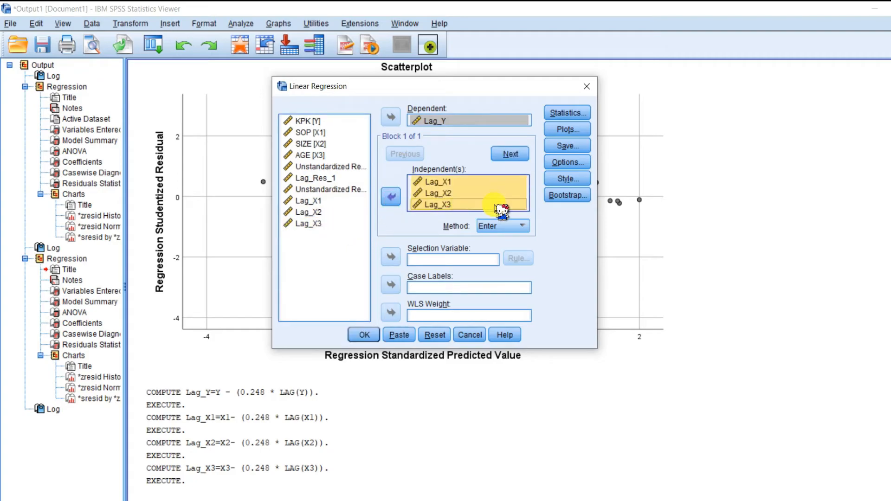
pyautogui.click(362, 334)
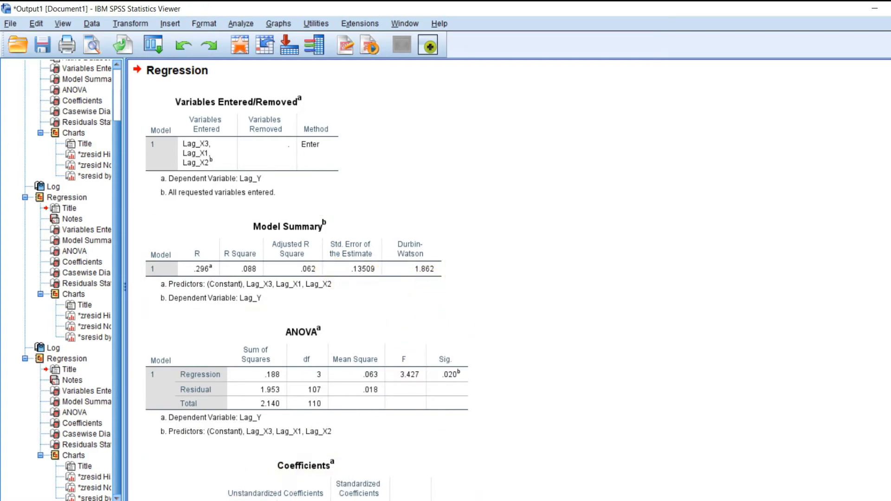
# Compare the DW value recorded in the Excel data sheet with the Durbin-Watson value in the new SPSS Model Summary.
pyautogui.click(251, 483)
pyautogui.click(617, 356)
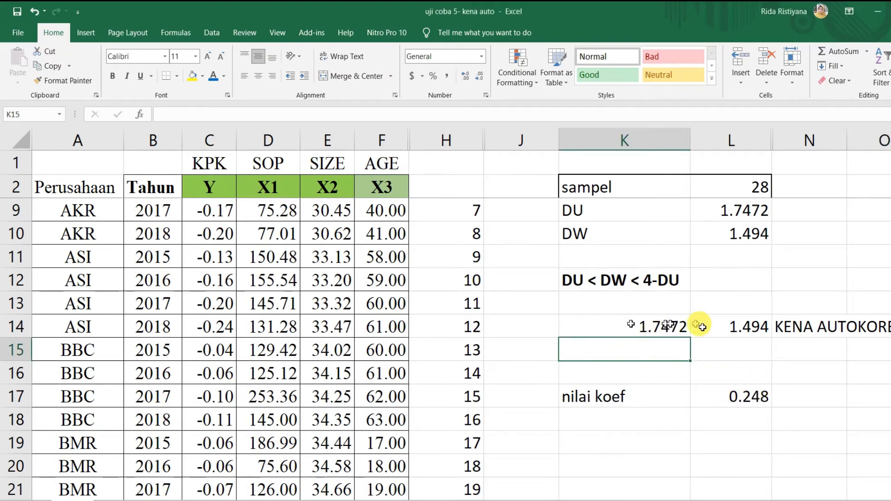
pyautogui.click(738, 237)
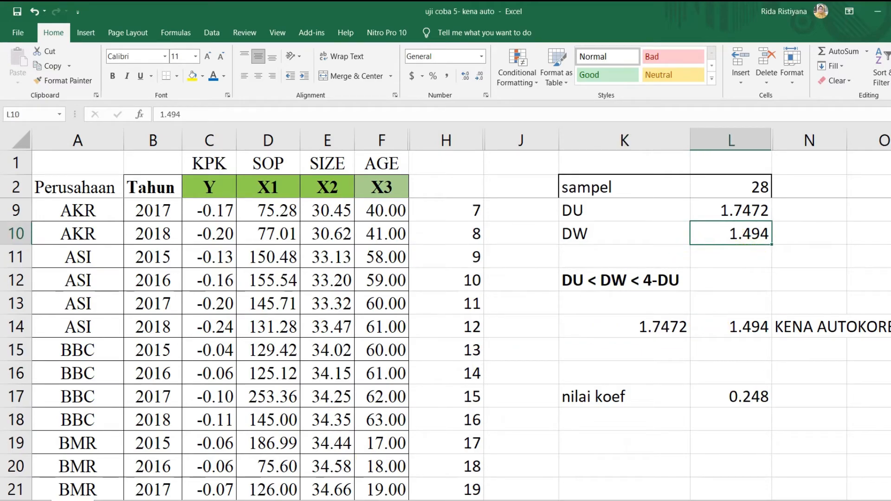
pyautogui.moveTo(386, 497)
pyautogui.click(424, 488)
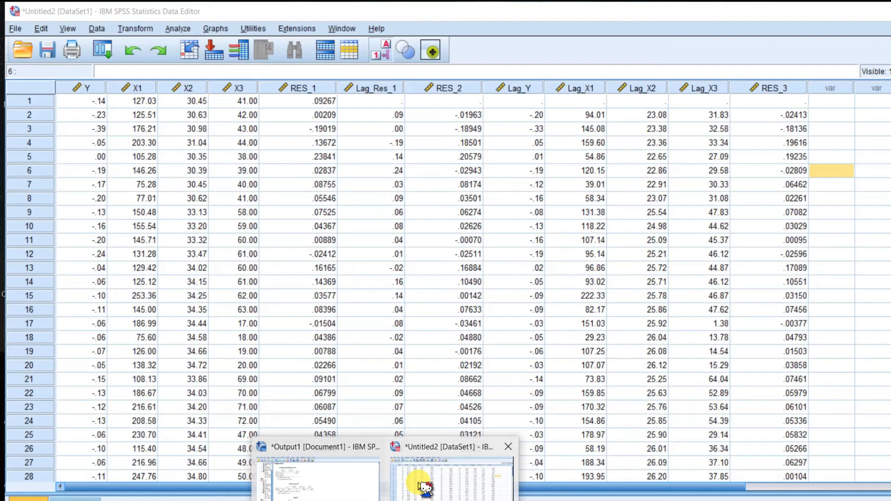
pyautogui.click(357, 486)
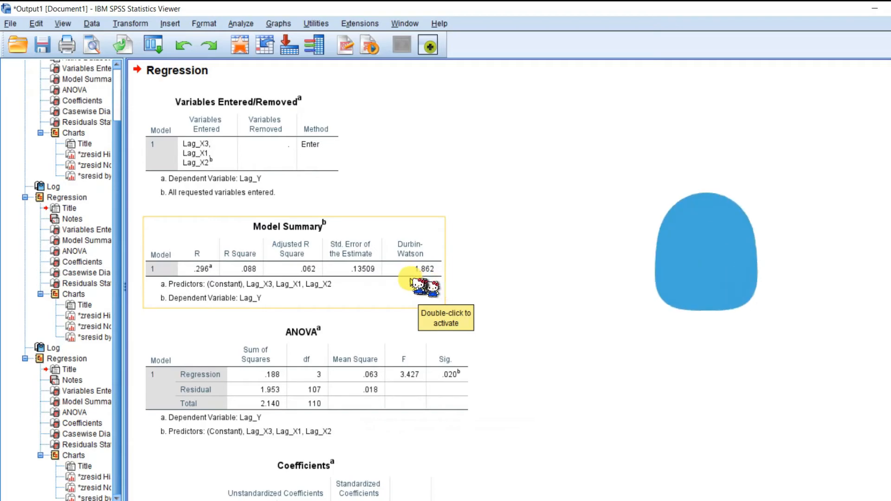
# Open the SEBELUM/SESUDAH comparison sheet in Excel and check its after-treatment Model Summary against the latest SPSS regression output.
pyautogui.moveTo(226, 499)
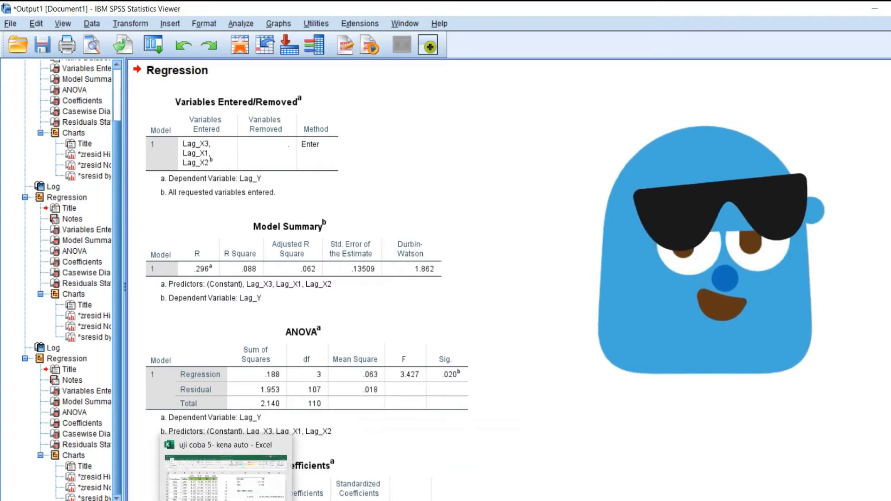
pyautogui.click(226, 476)
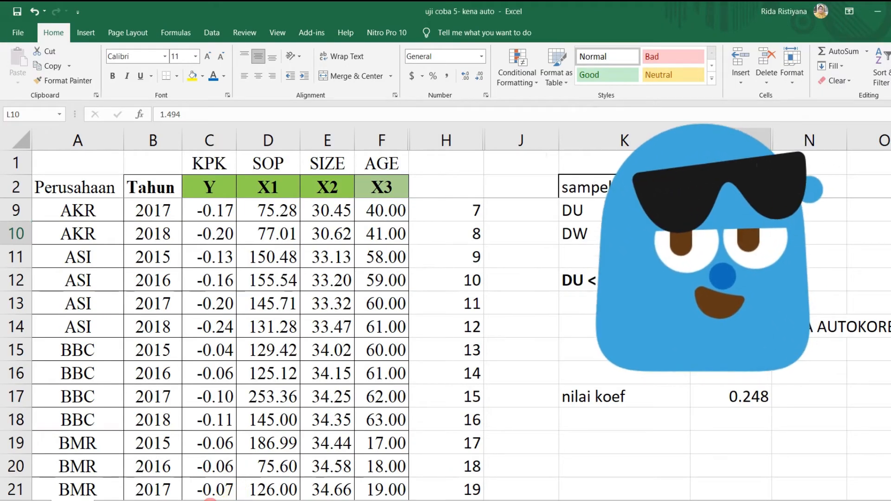
pyautogui.click(210, 499)
pyautogui.click(142, 497)
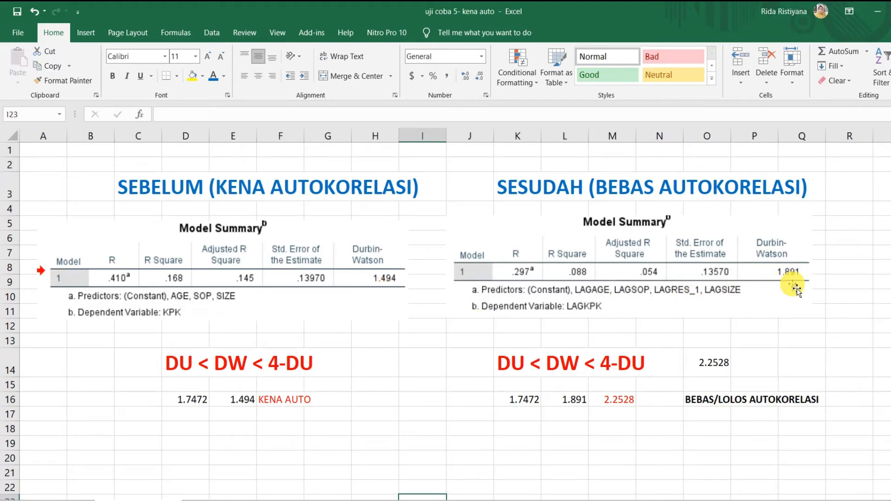
pyautogui.click(386, 500)
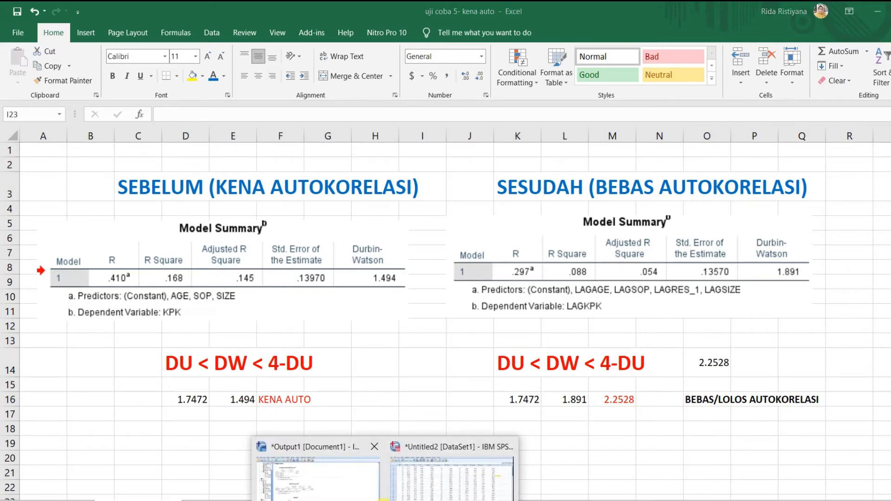
pyautogui.click(365, 487)
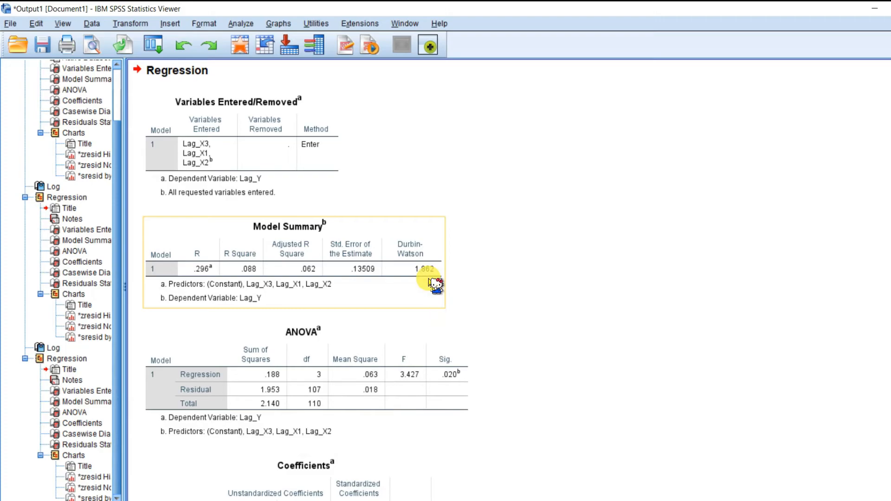
# Return to Excel and remove the outdated Model Summary picture below the SESUDAH (BEBAS AUTOKORELASI) heading.
pyautogui.hotkey('alt', 'Tab')
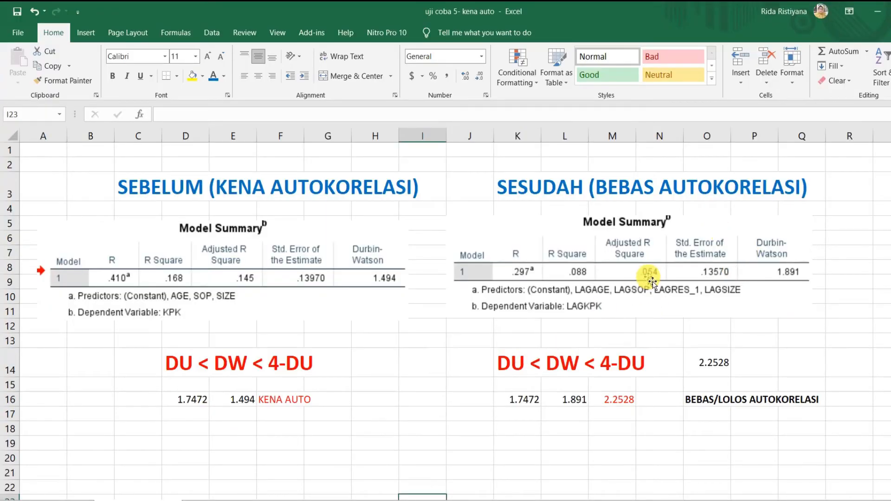
pyautogui.click(650, 279)
pyautogui.press('Escape')
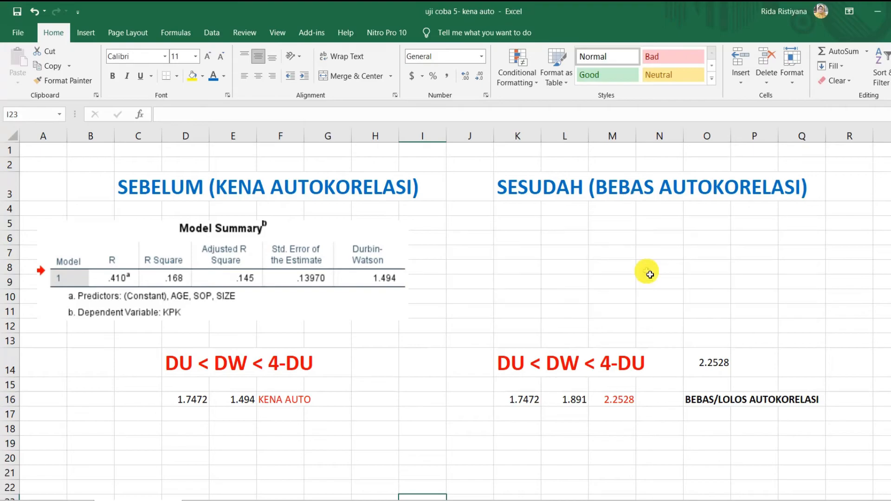
# Insert a screen clipping of the Lag_Y regression's Model Summary table from the SPSS output into the Excel comparison sheet.
pyautogui.hotkey('alt', 'Tab')
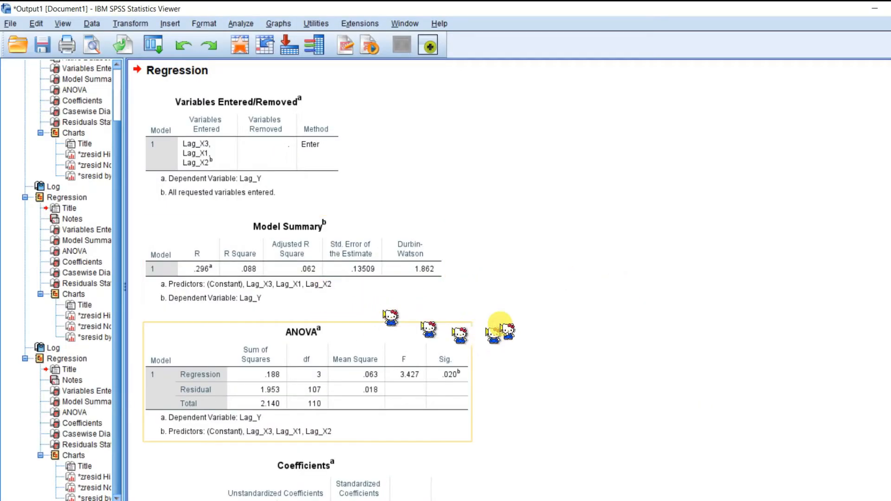
pyautogui.hotkey('alt', 'Tab')
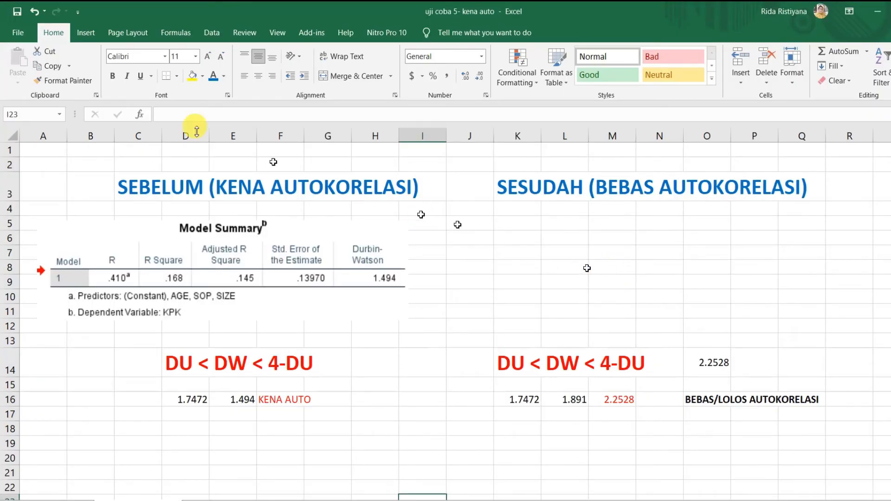
pyautogui.click(88, 33)
pyautogui.click(249, 66)
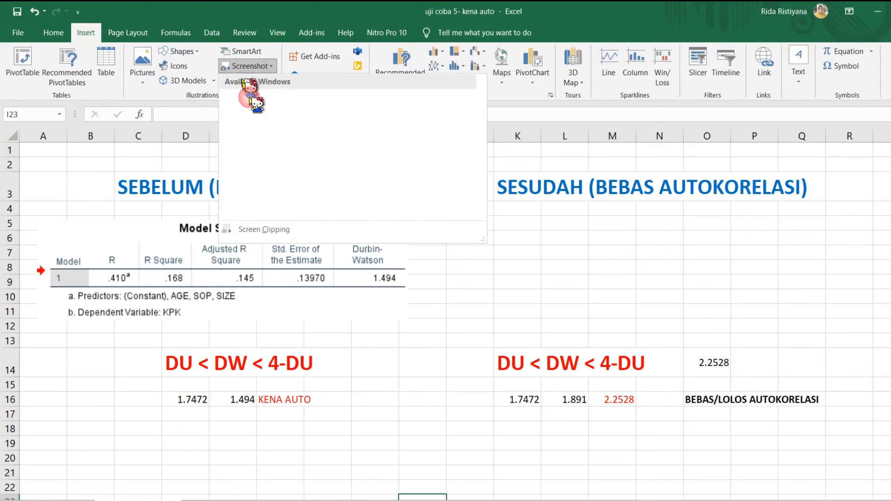
pyautogui.click(262, 165)
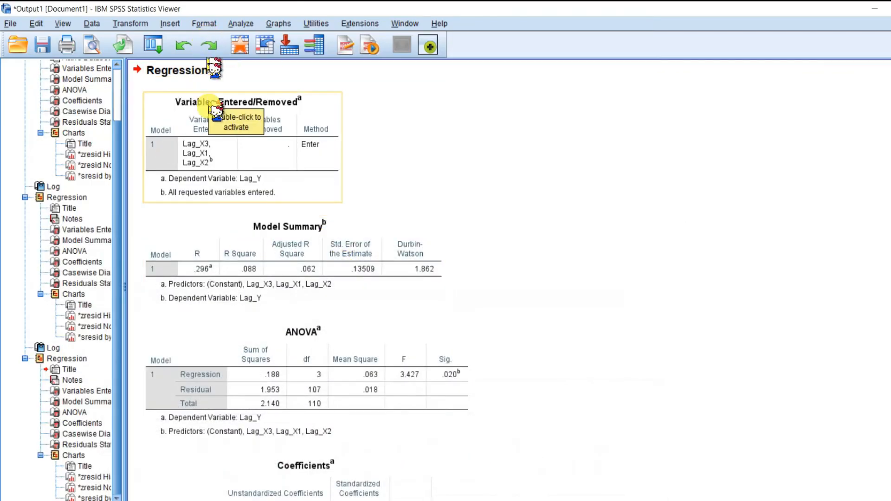
pyautogui.moveTo(145, 227); pyautogui.dragTo(455, 316)
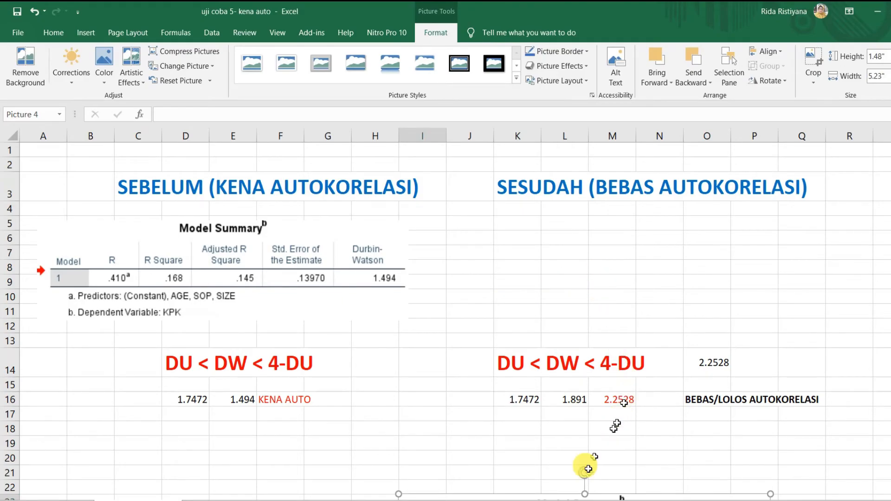
# Move the inserted Model Summary picture up beneath the SESUDAH (BEBAS AUTOKORELASI) heading, beside the SEBELUM picture.
pyautogui.scroll(-4, 564, 474)
pyautogui.moveTo(544, 381); pyautogui.dragTo(579, 207)
pyautogui.scroll(2, 603, 232)
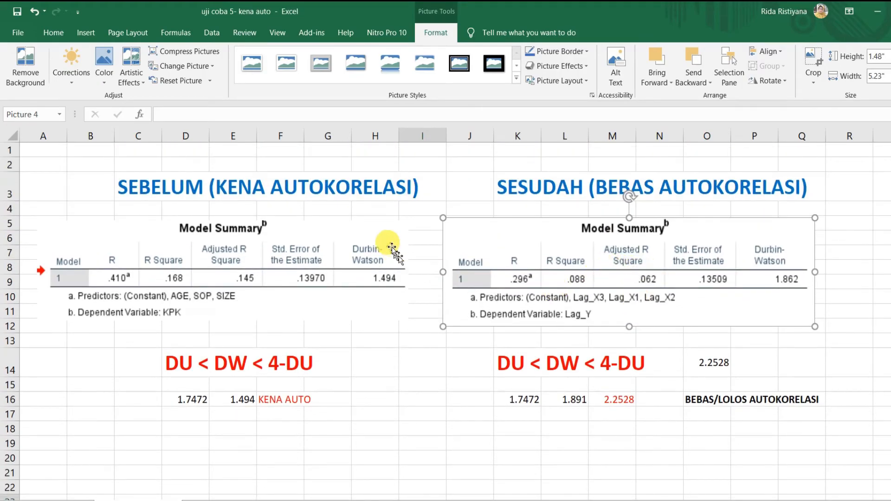
# Review the SEBELUM and SESUDAH headings, the DU < DW < 4-DU rule and the DU value in K16.
pyautogui.click(153, 193)
pyautogui.click(509, 183)
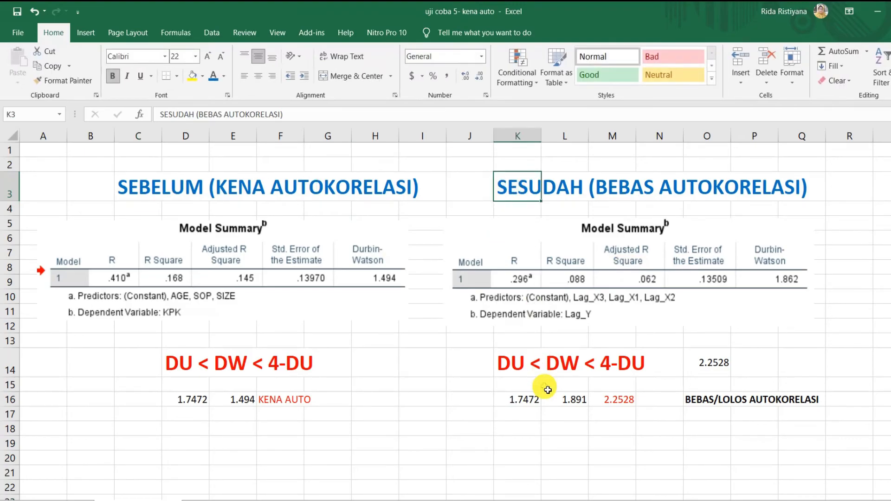
pyautogui.moveTo(511, 363); pyautogui.dragTo(640, 369)
pyautogui.click(678, 445)
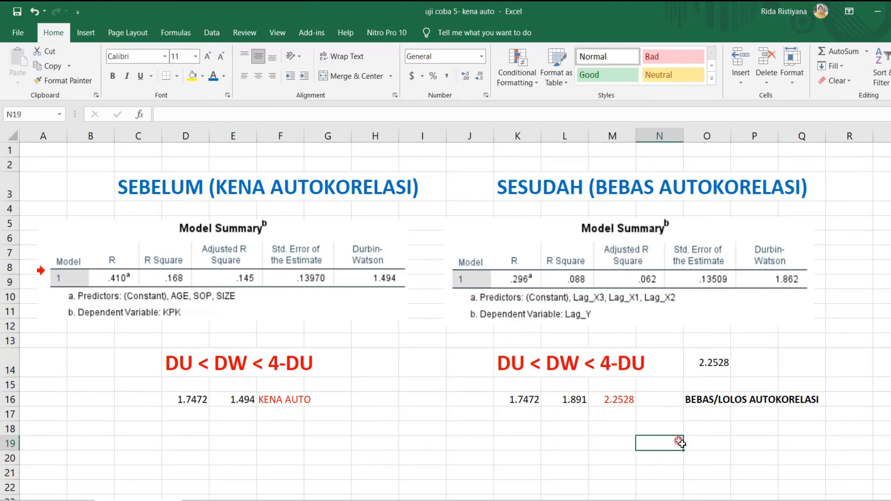
pyautogui.click(531, 410)
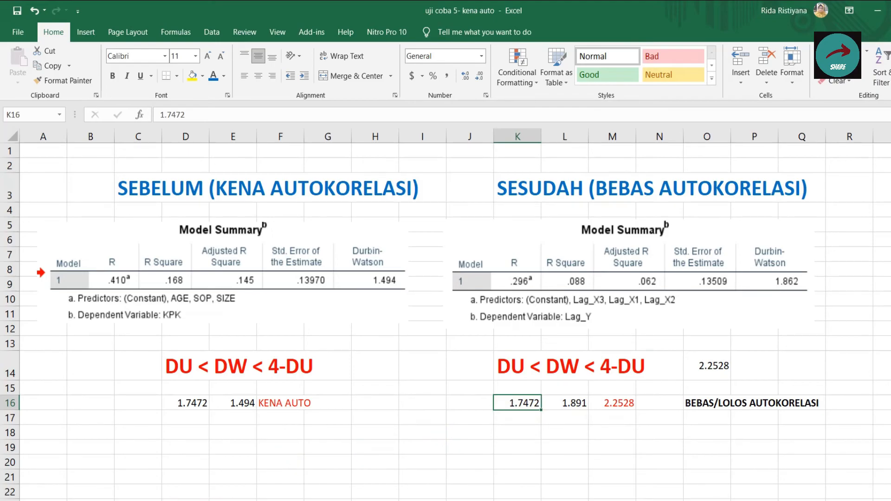
# Check the N, K and DU values on the data sheet that underlie the Durbin-Watson comparison.
pyautogui.click(186, 500)
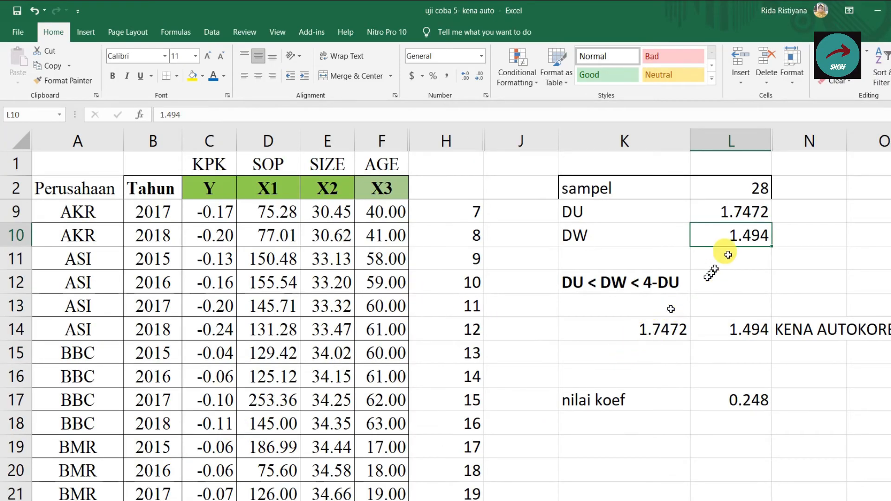
pyautogui.scroll(2, 657, 341)
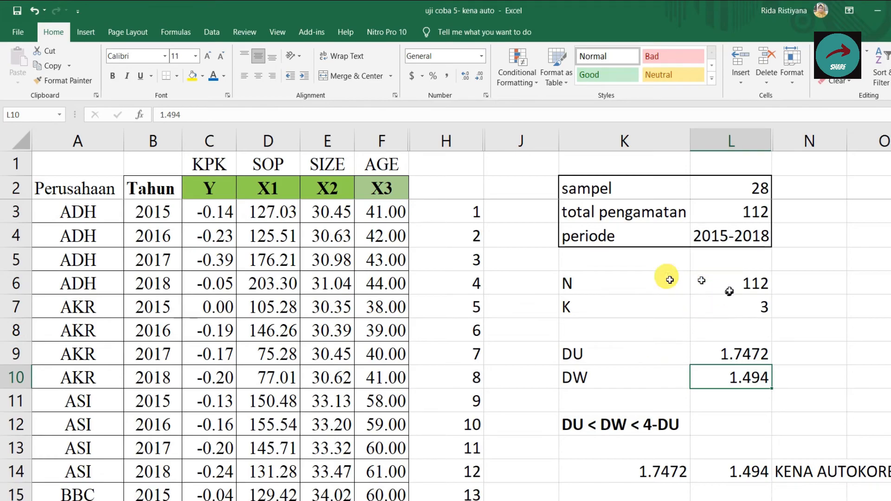
pyautogui.click(603, 285)
pyautogui.moveTo(676, 287); pyautogui.dragTo(741, 284)
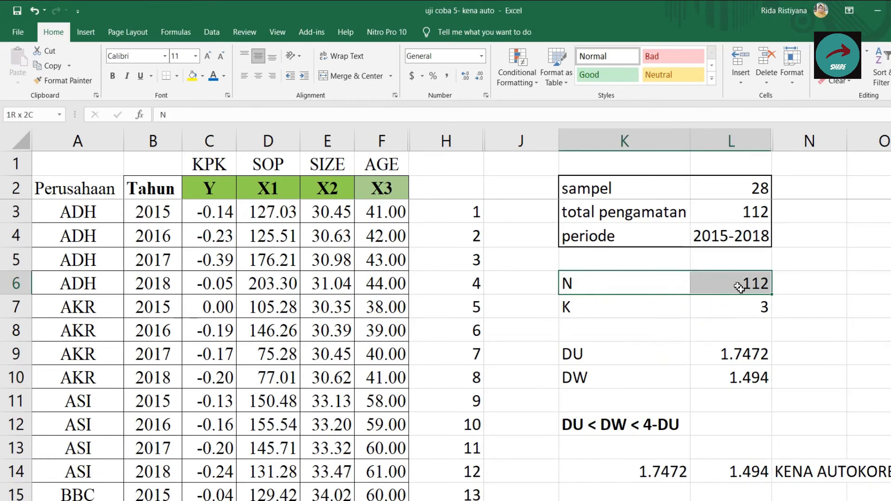
pyautogui.moveTo(651, 311); pyautogui.dragTo(733, 311)
pyautogui.click(732, 355)
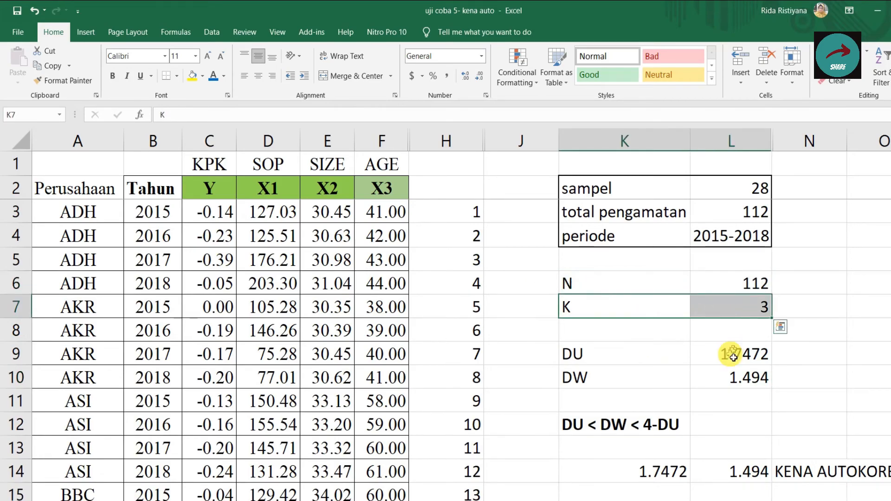
pyautogui.click(745, 358)
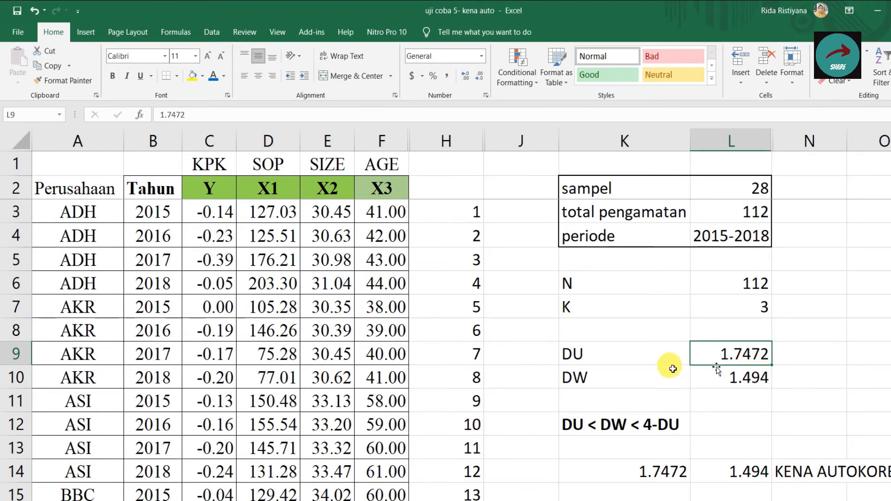
# Back on the comparison sheet, set the after-treatment DW value in L16 to 1.862.
pyautogui.click(182, 500)
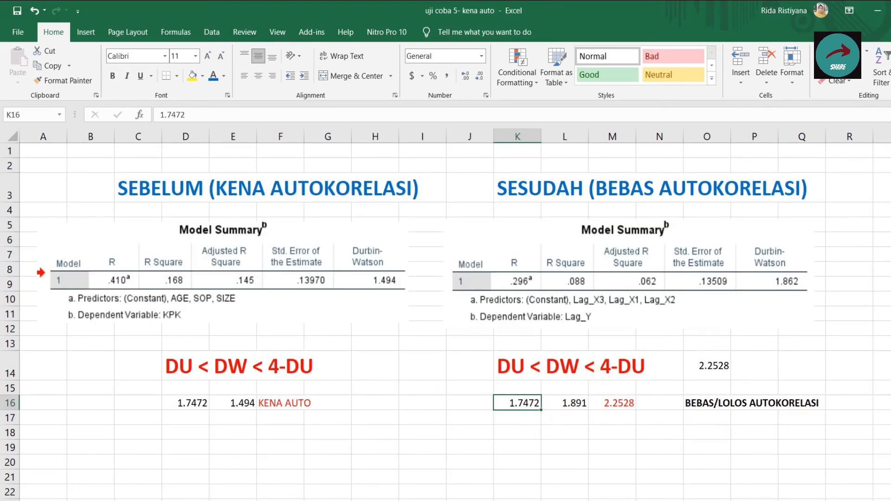
pyautogui.click(890, 500)
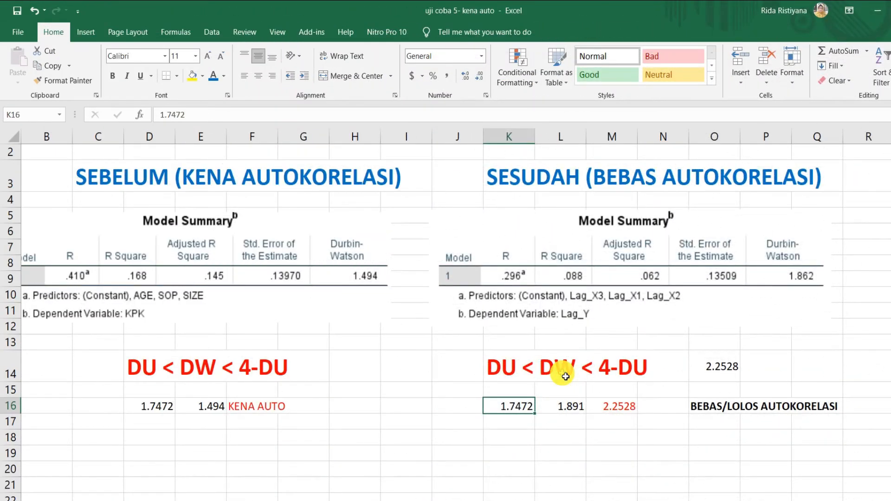
pyautogui.click(571, 406)
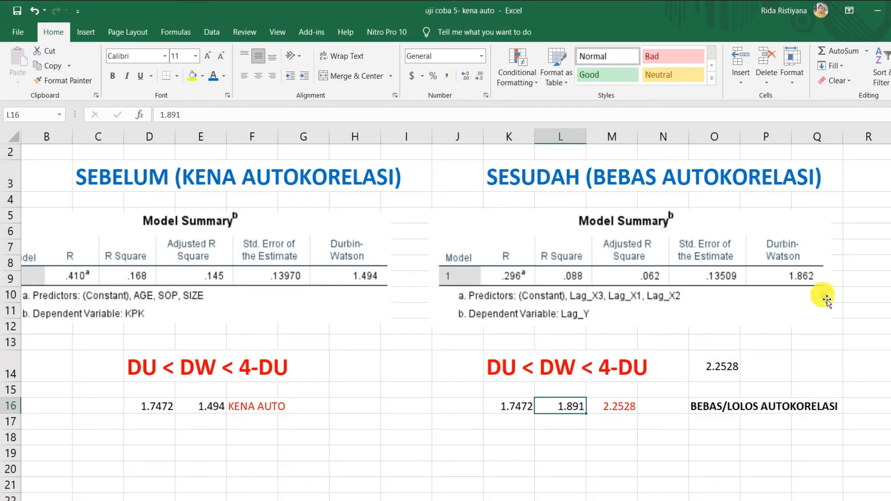
pyautogui.write('1')
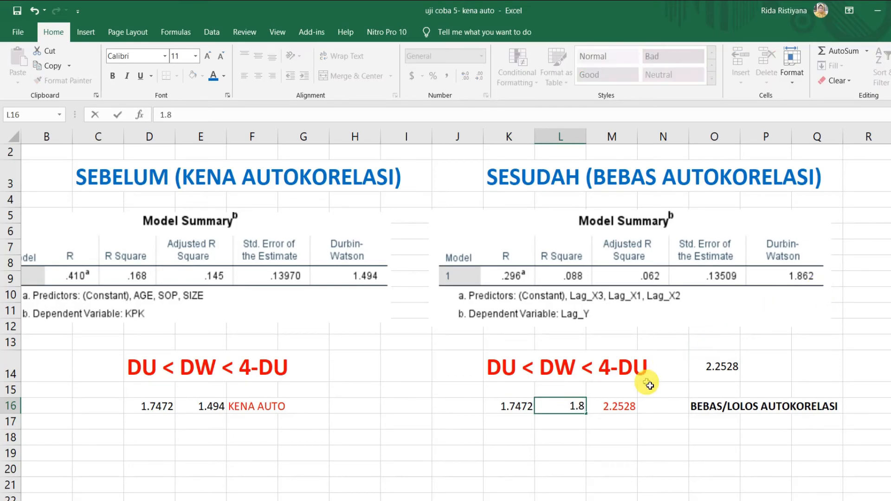
pyautogui.press('Tab')
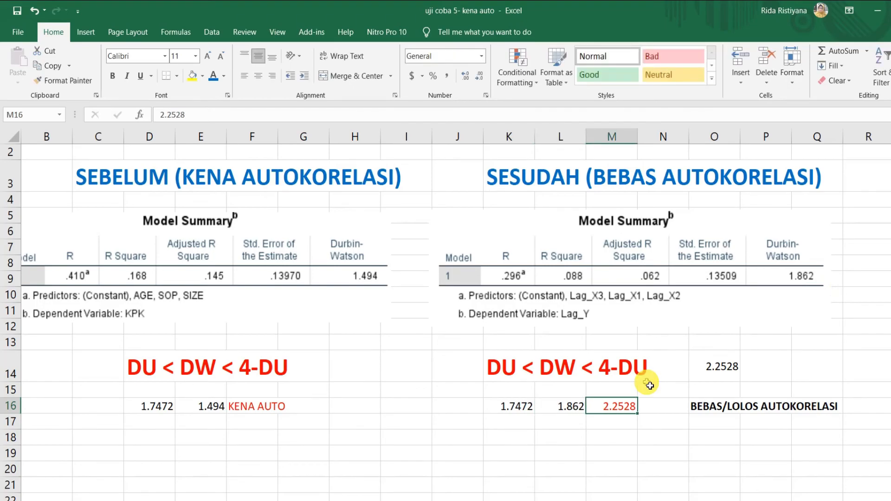
# Re-enter the formula =4-K16 in cell O14 to calculate 4-DU for the SESUDAH comparison.
pyautogui.click(728, 369)
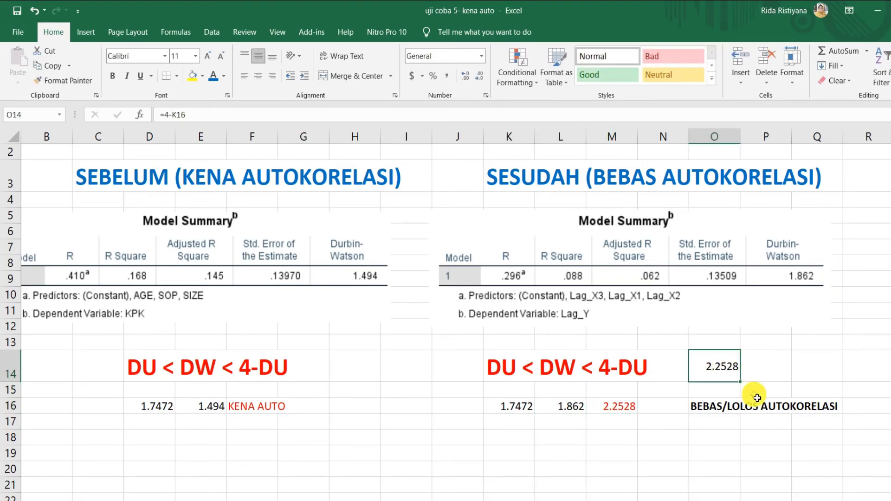
pyautogui.write('=4-')
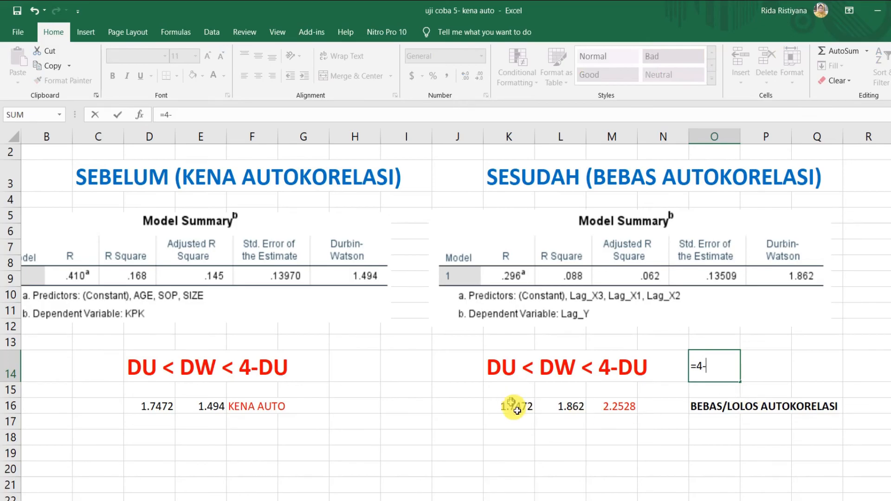
pyautogui.click(517, 410)
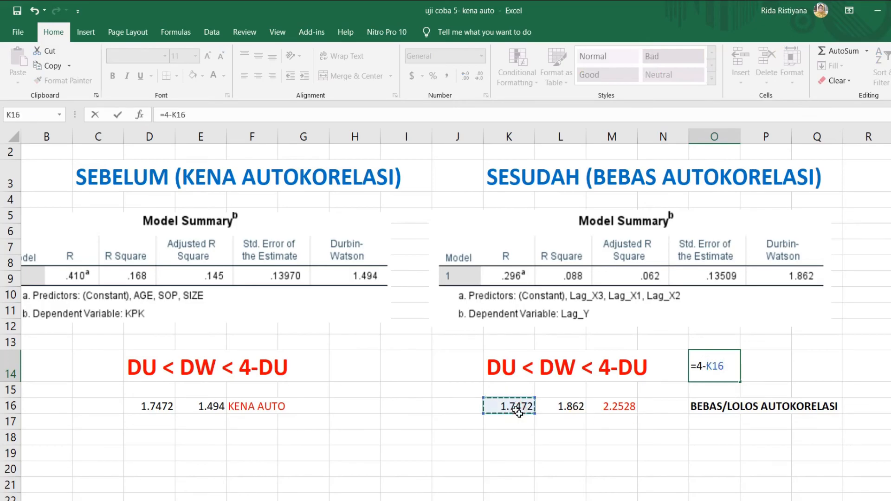
pyautogui.press('Return')
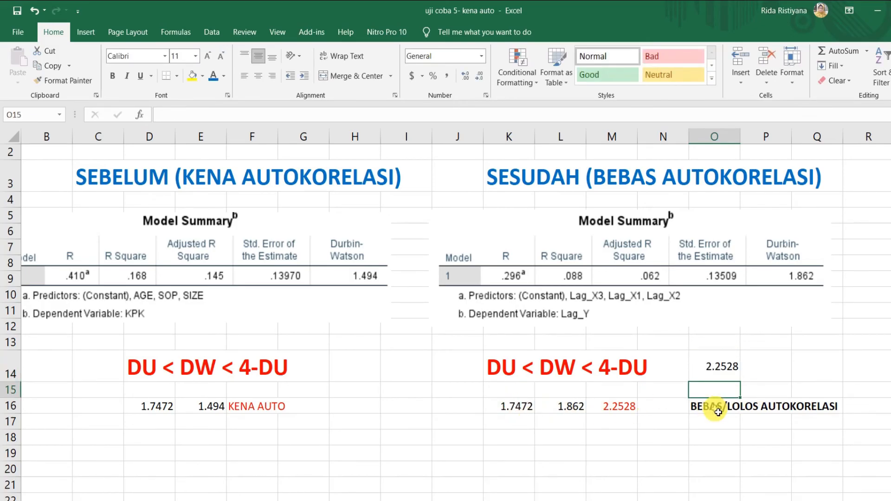
pyautogui.click(722, 367)
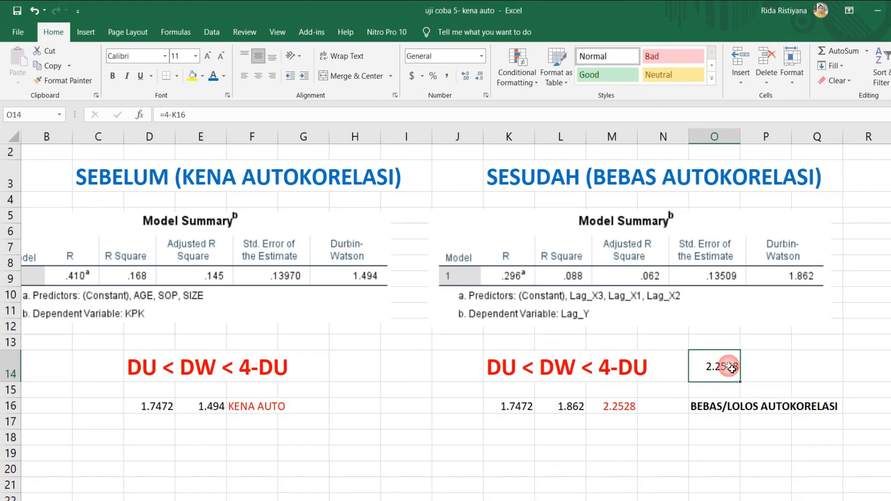
# Change the font colour of the 4-DU value in cell M16 to black.
pyautogui.click(622, 407)
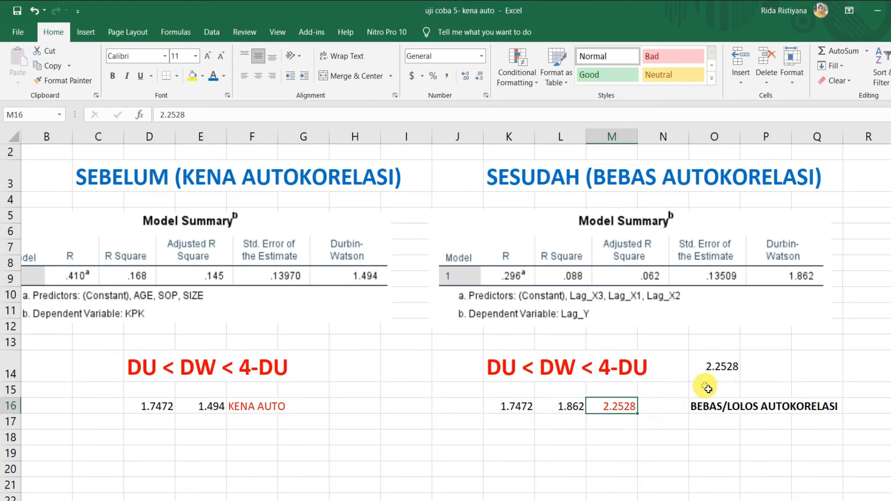
pyautogui.click(655, 439)
pyautogui.click(633, 407)
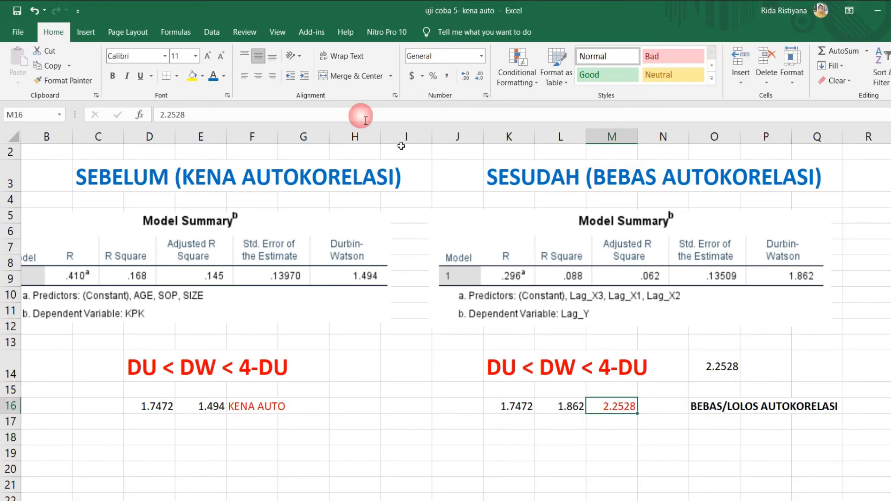
pyautogui.click(224, 76)
pyautogui.click(224, 93)
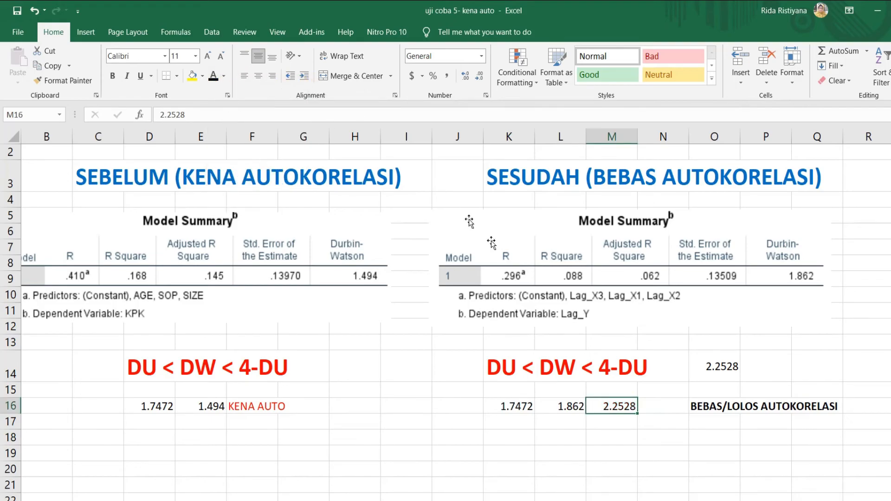
# Check the SESUDAH values in K16:M16 against the DU < DW < 4-DU rule and read the conclusion beside them.
pyautogui.click(510, 368)
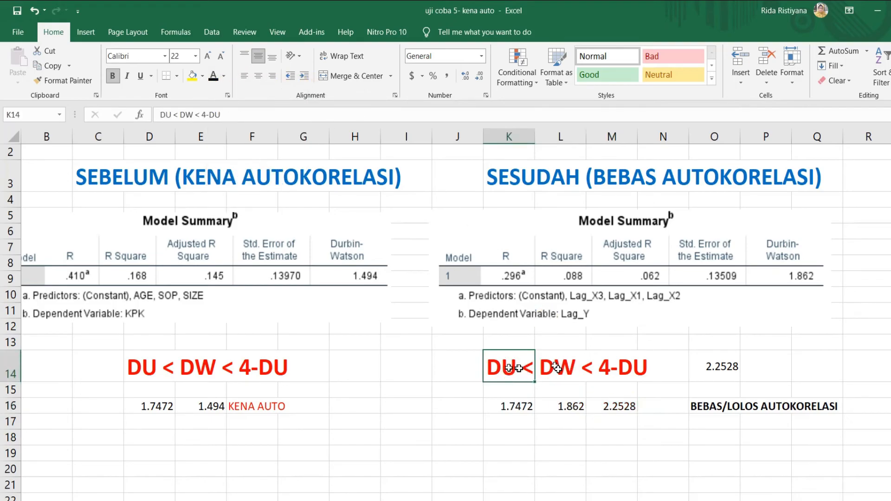
pyautogui.click(654, 439)
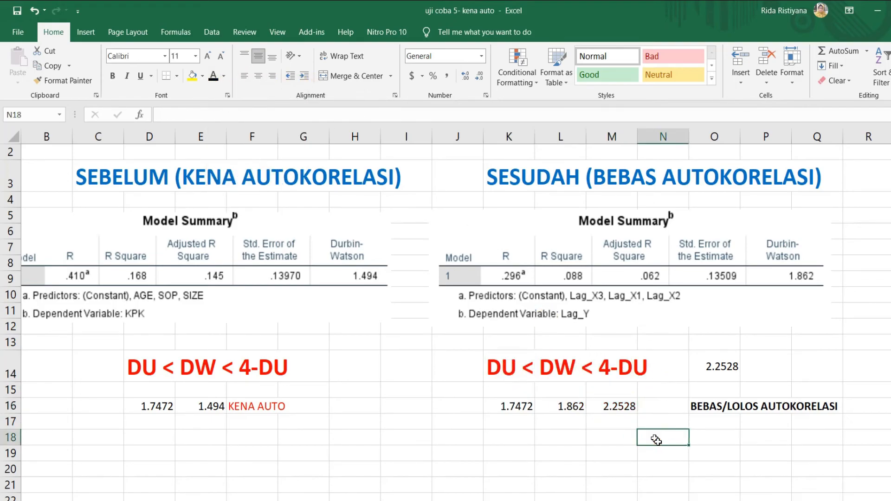
pyautogui.click(512, 407)
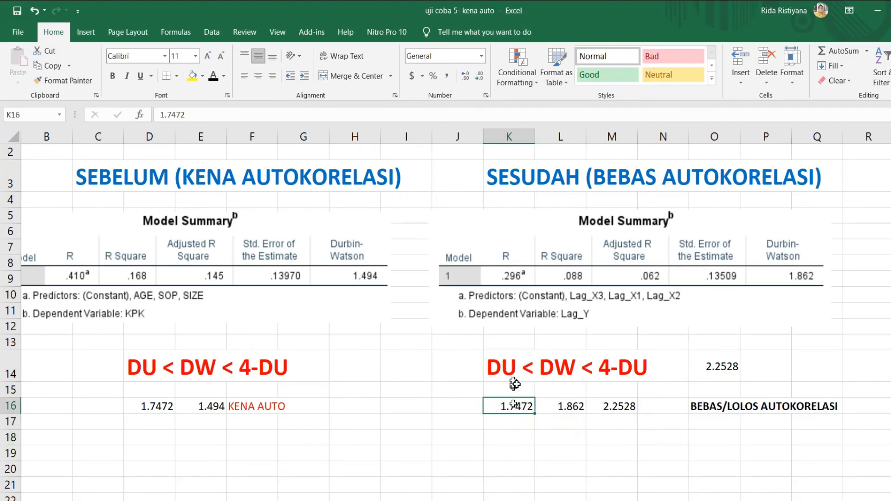
pyautogui.click(569, 408)
pyautogui.click(629, 413)
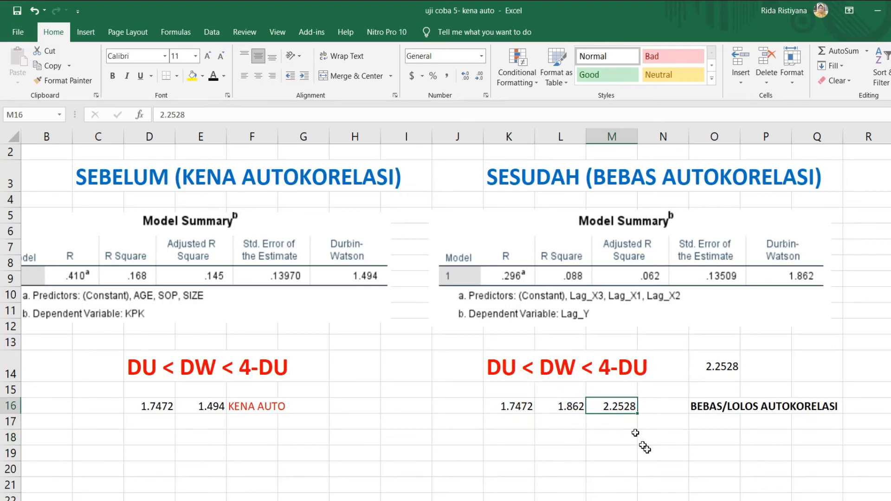
pyautogui.click(657, 449)
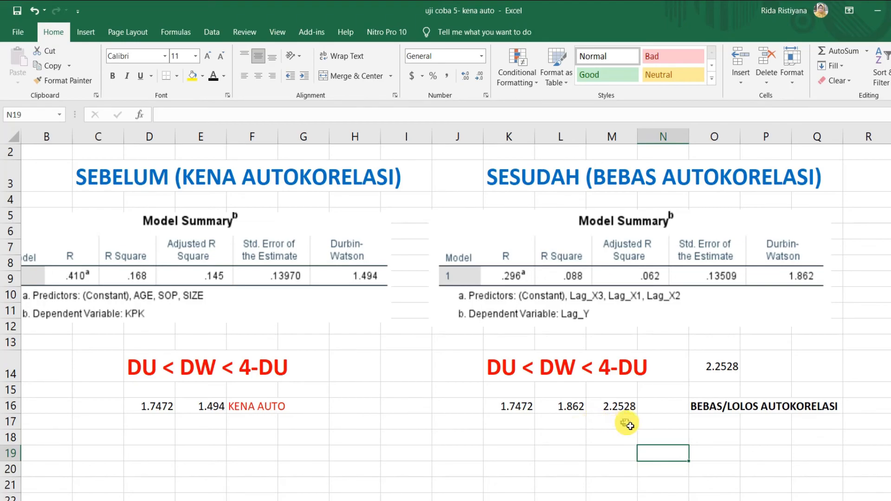
pyautogui.moveTo(517, 407); pyautogui.dragTo(620, 407)
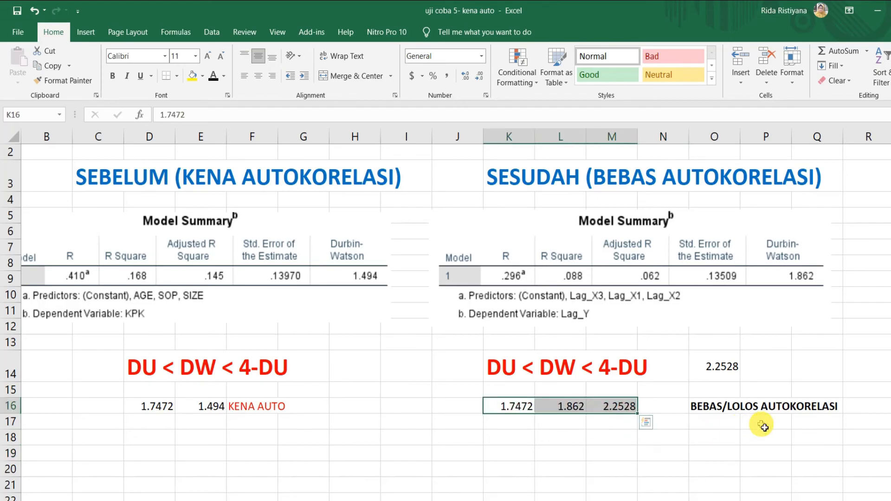
pyautogui.click(754, 409)
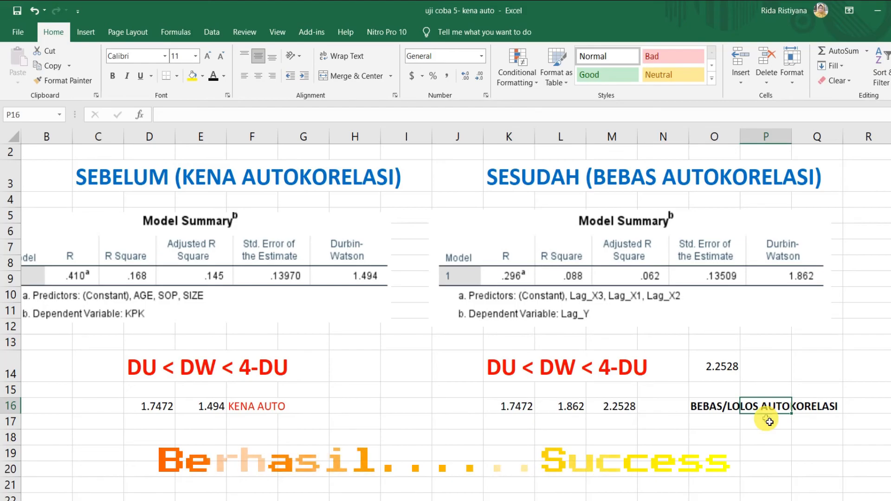
pyautogui.click(754, 436)
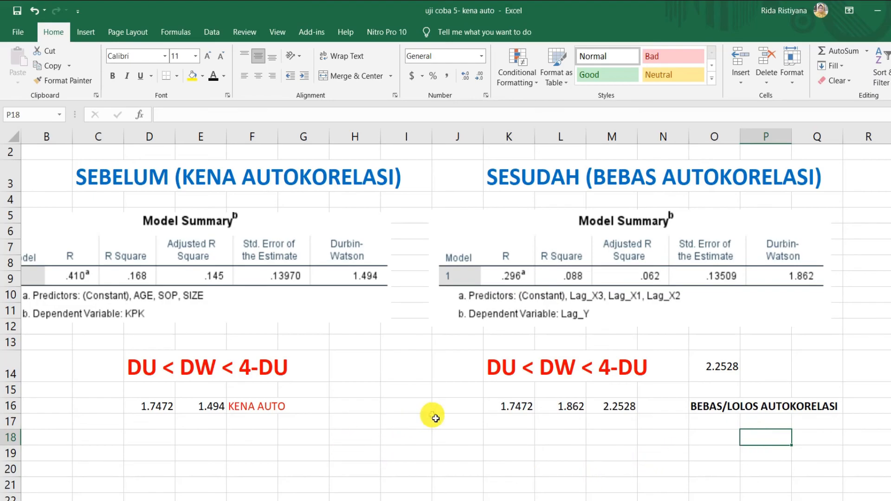
# Compare the SEBELUM DU and DW values in D16:E16 with the SESUDAH values in K16:L16.
pyautogui.click(405, 436)
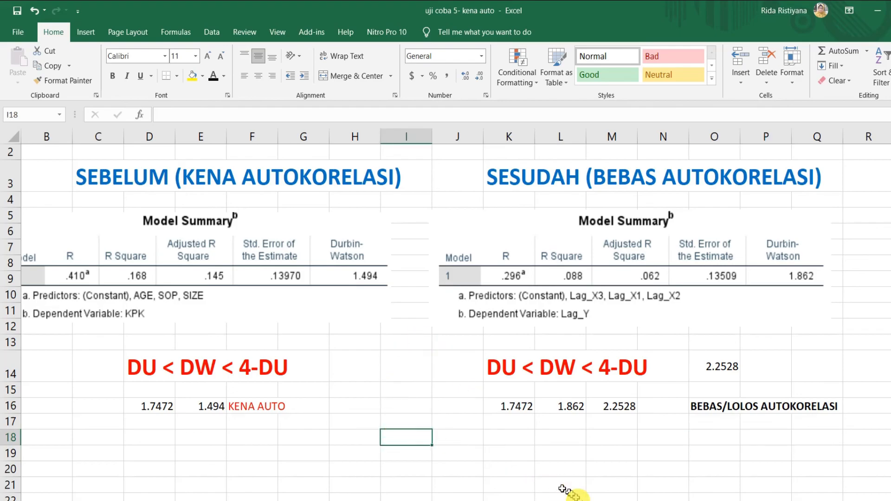
pyautogui.hscroll(-1, 10, 283)
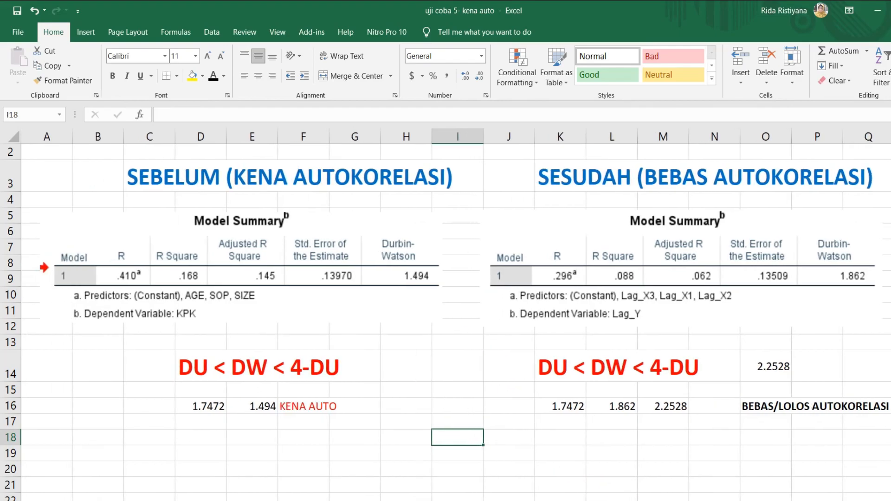
pyautogui.click(253, 441)
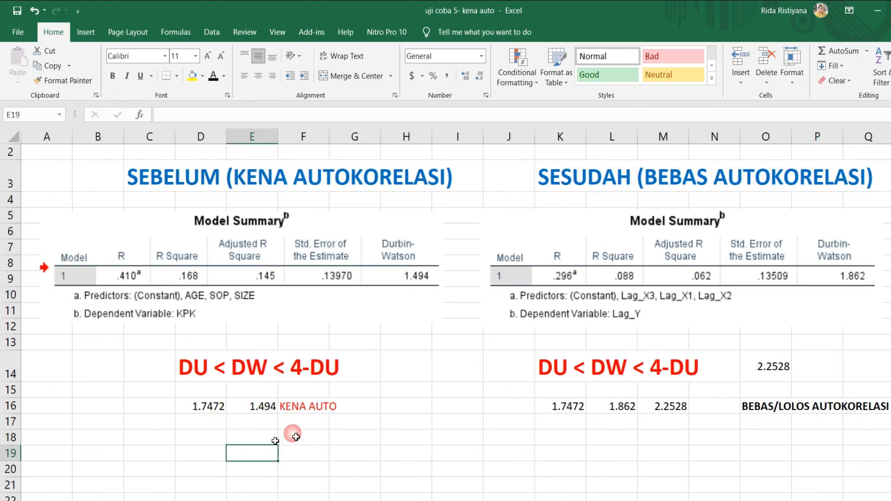
pyautogui.click(219, 409)
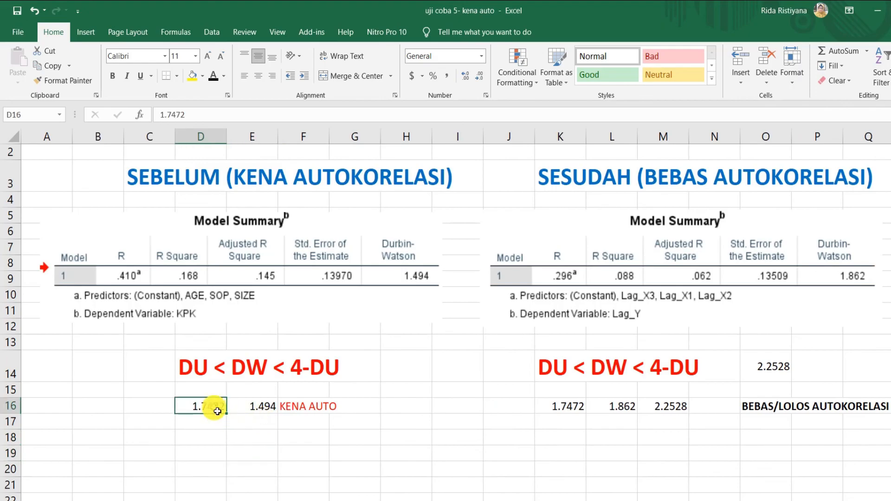
pyautogui.click(257, 409)
pyautogui.click(565, 409)
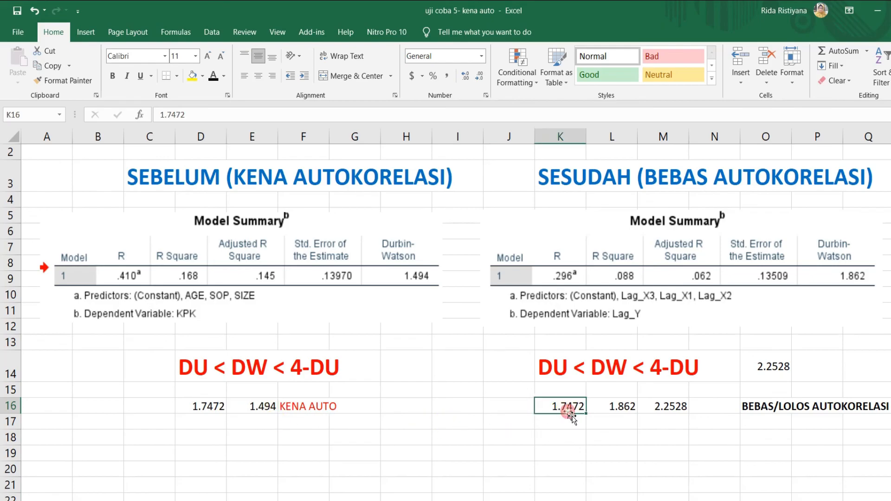
pyautogui.click(624, 413)
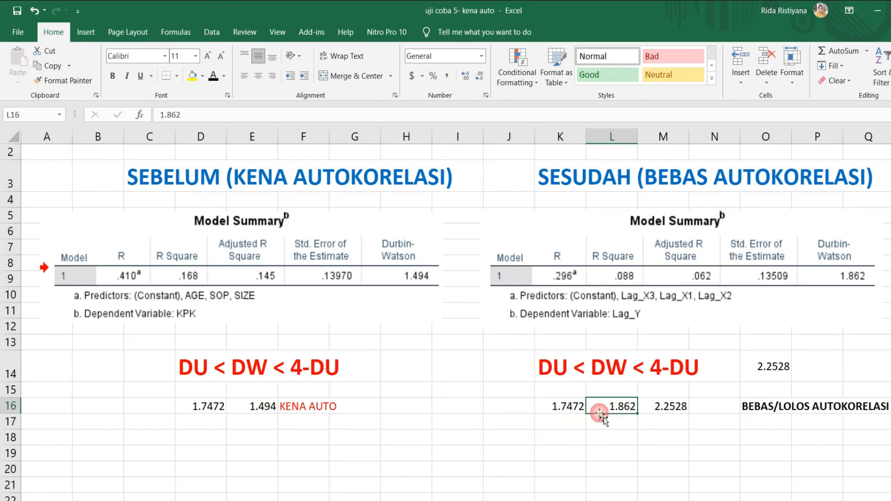
pyautogui.click(272, 411)
pyautogui.click(268, 422)
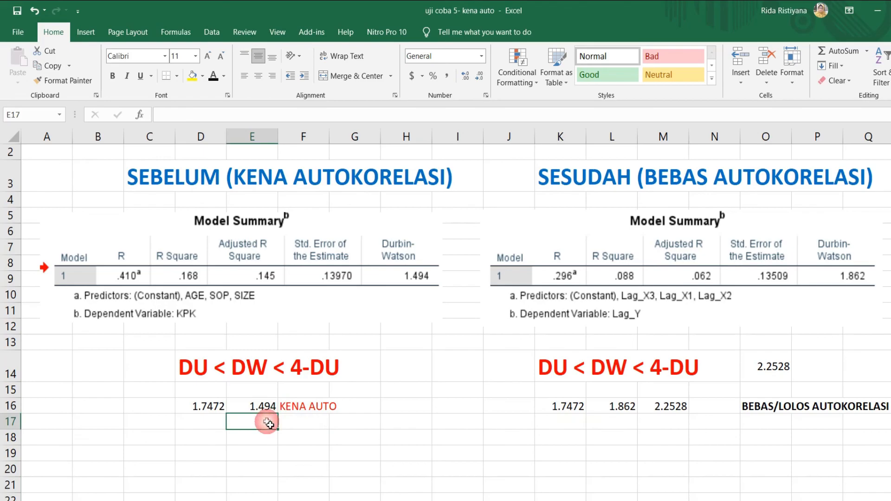
pyautogui.click(263, 410)
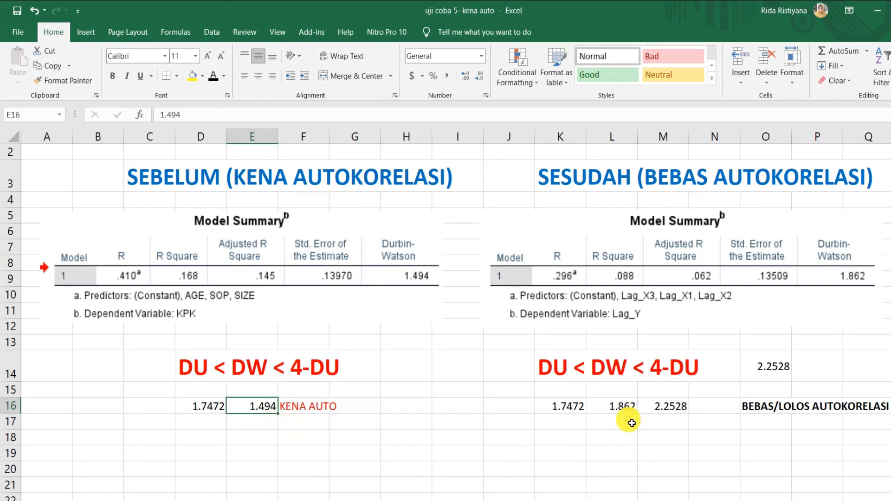
pyautogui.click(624, 408)
pyautogui.click(627, 429)
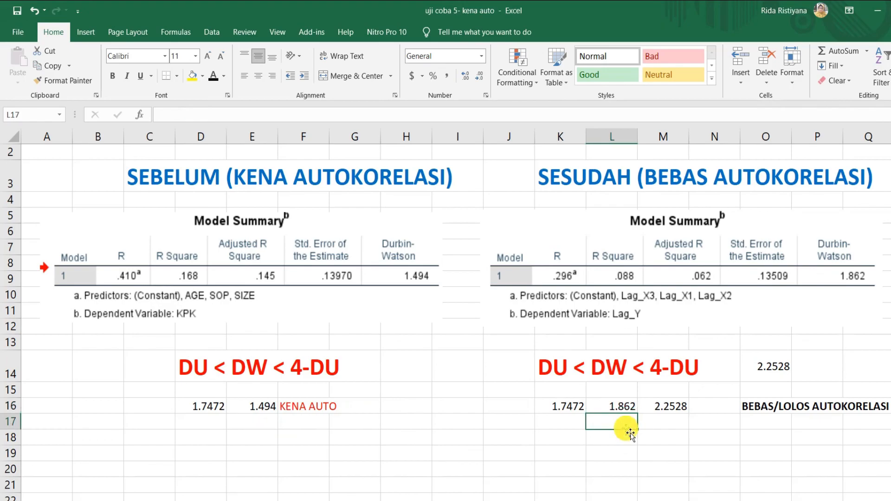